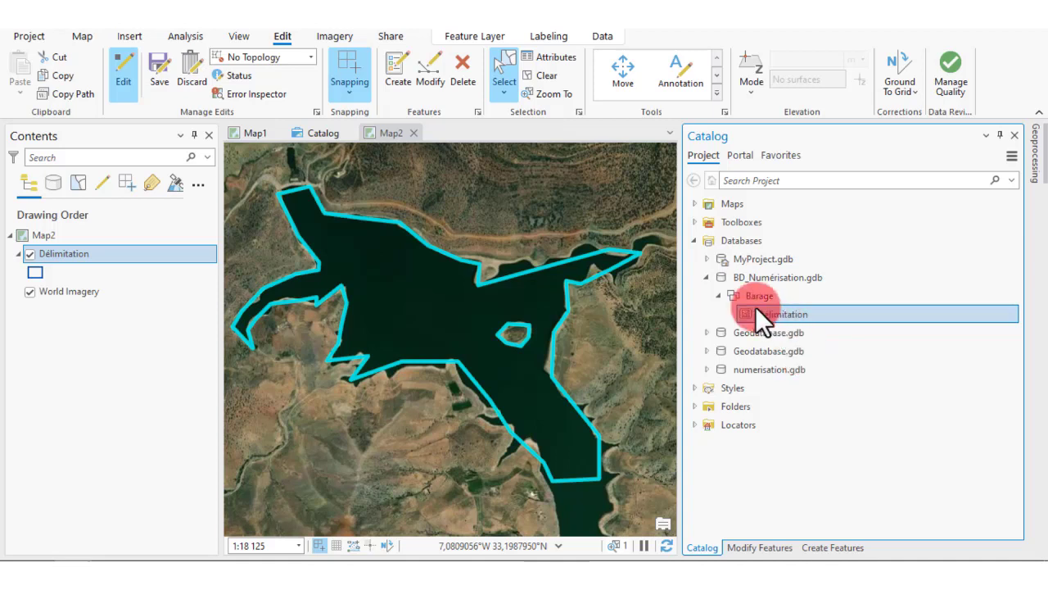
Open the Domains view of the BD_Numérisation.gdb geodatabase
click(768, 277)
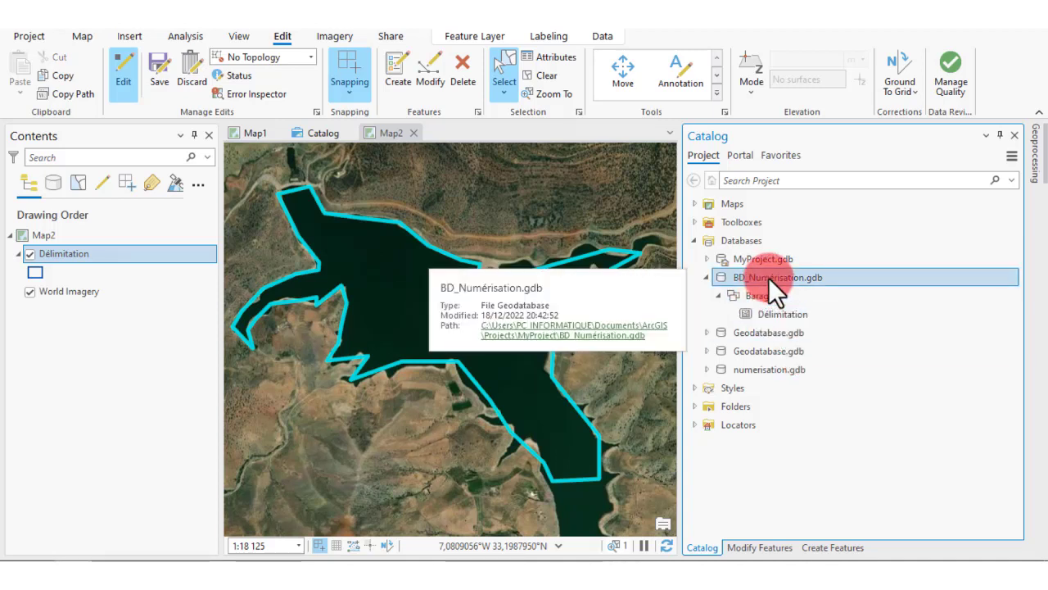
right_click(769, 277)
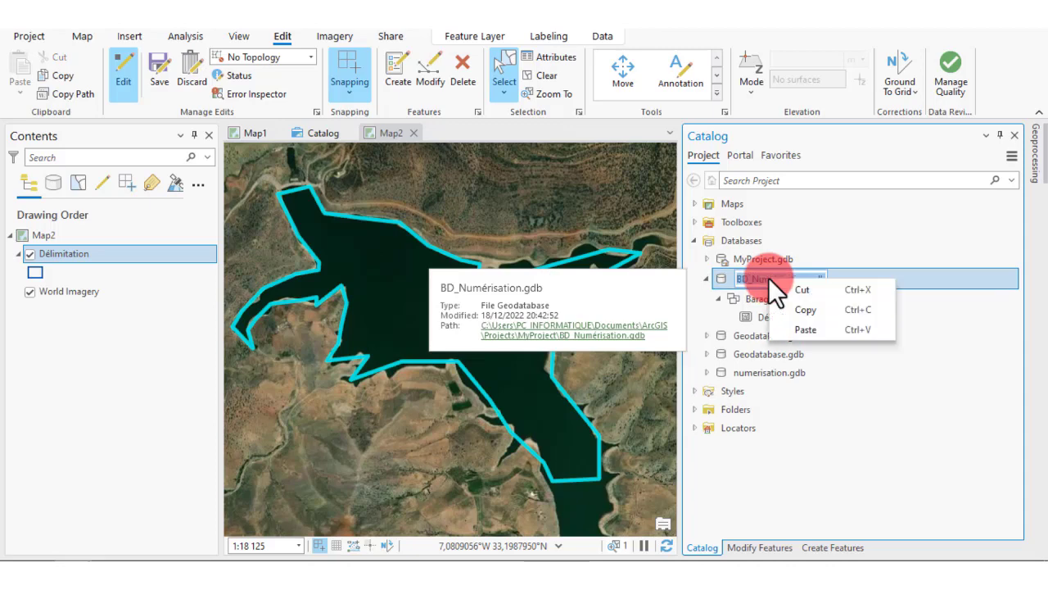
click(924, 287)
right_click(761, 277)
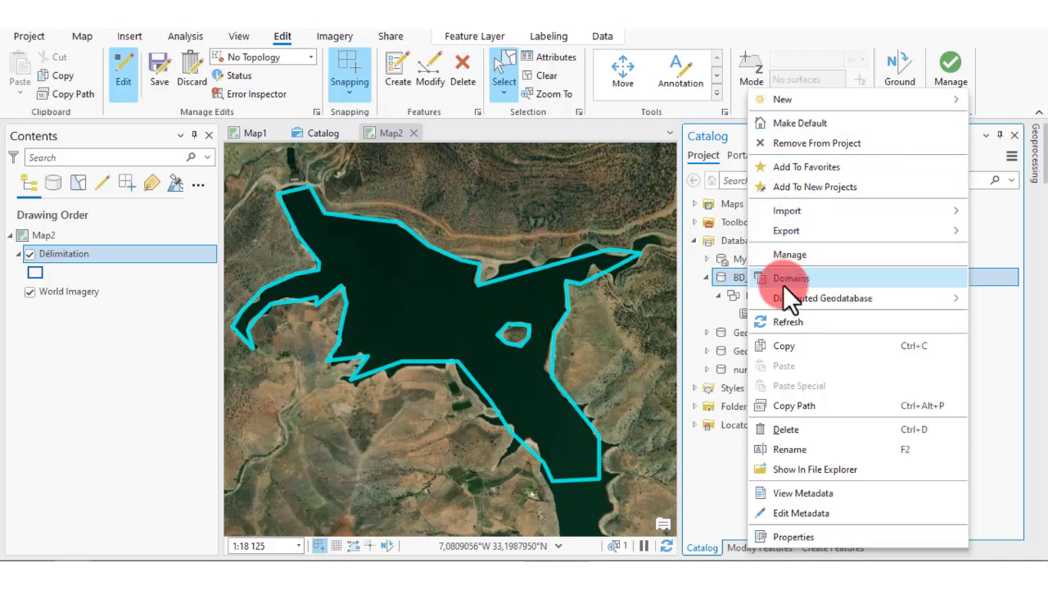
click(788, 282)
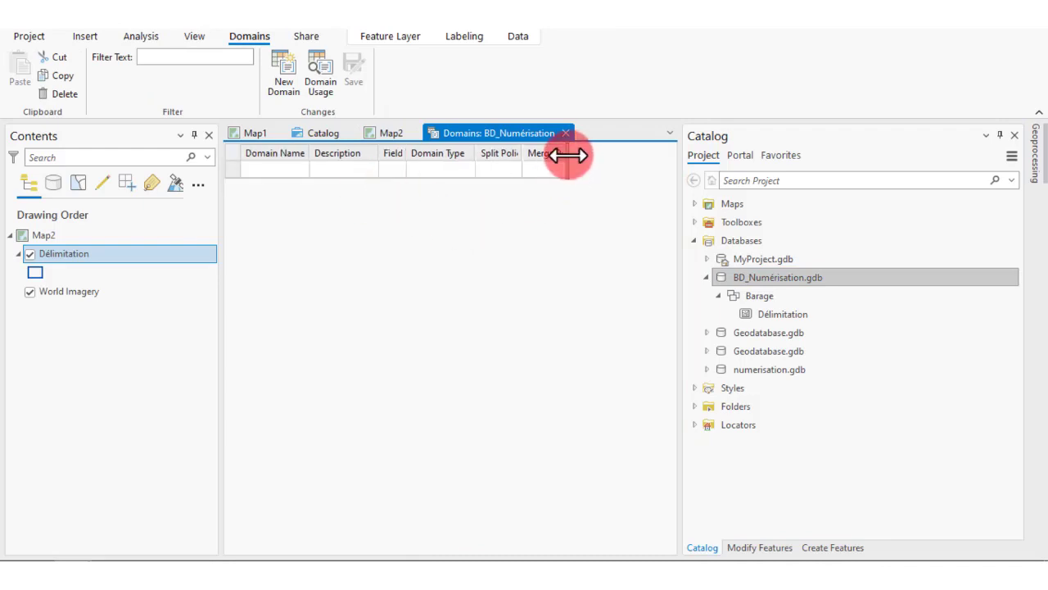
Add a new domain named "Nom" to the geodatabase's domain table
click(288, 173)
click(316, 255)
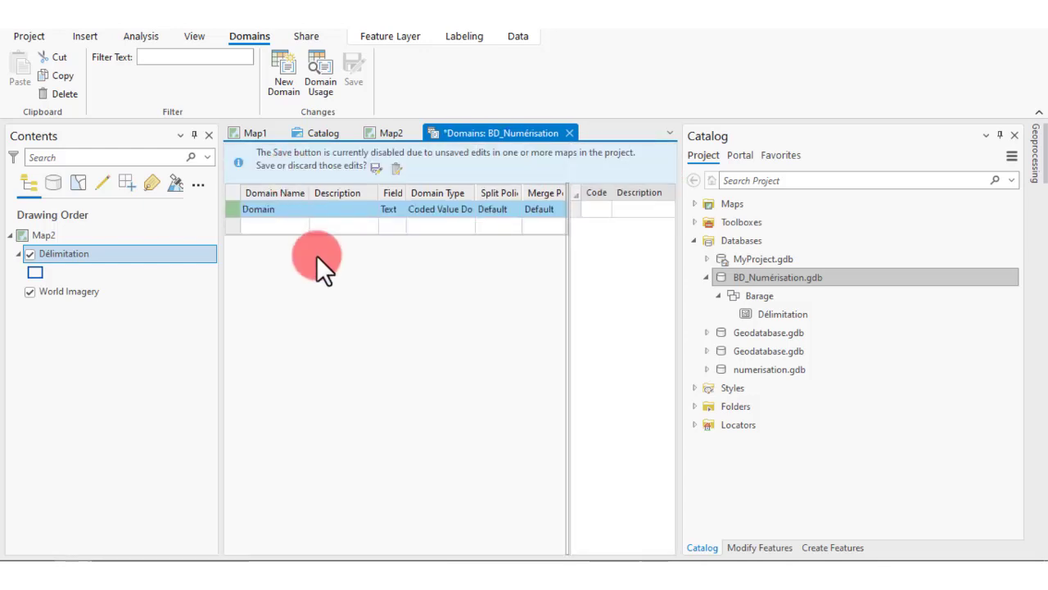
click(305, 215)
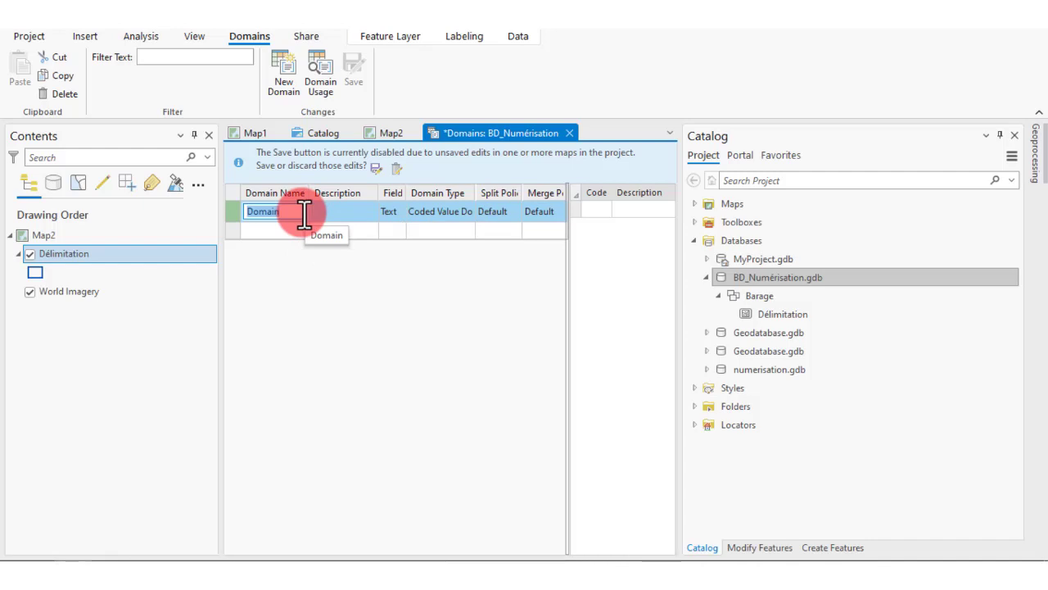
text(Nom)
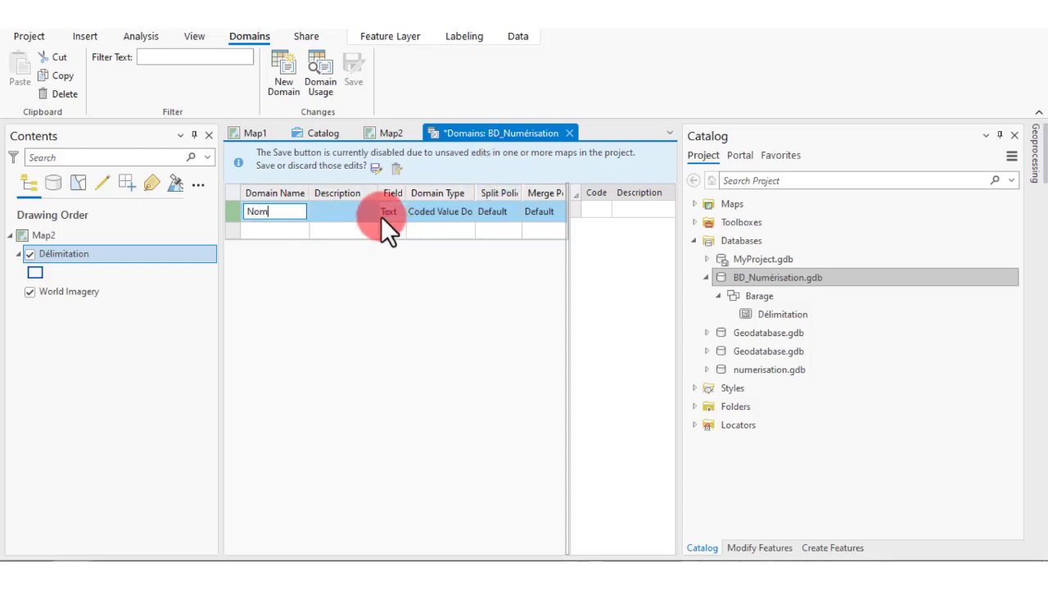
Add code 1 with the description "Barrage Moulay abdelah" to the Nom domain
click(603, 211)
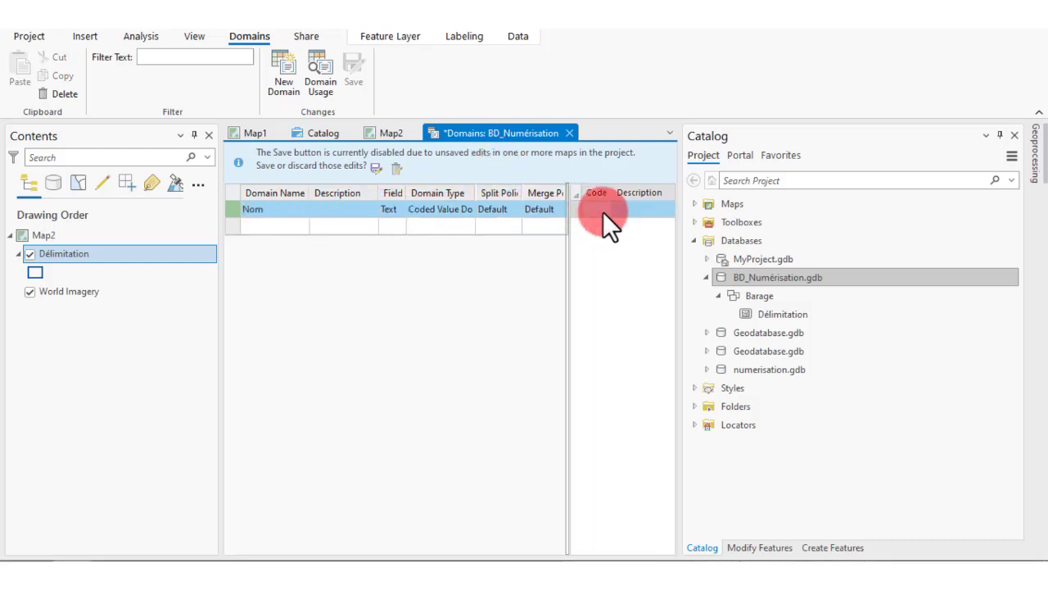
click(603, 211)
text(1)
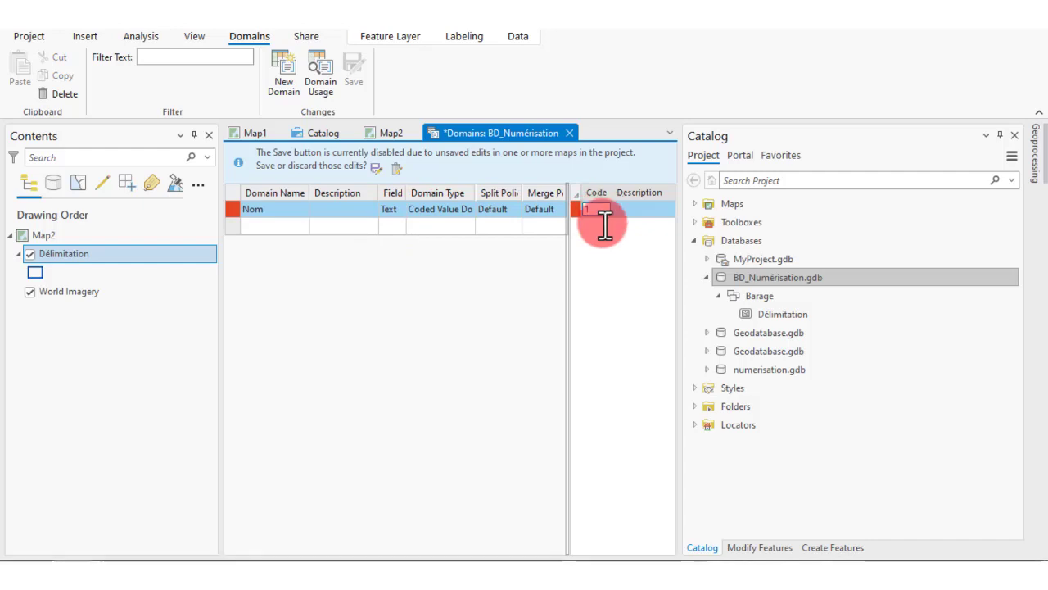
click(636, 211)
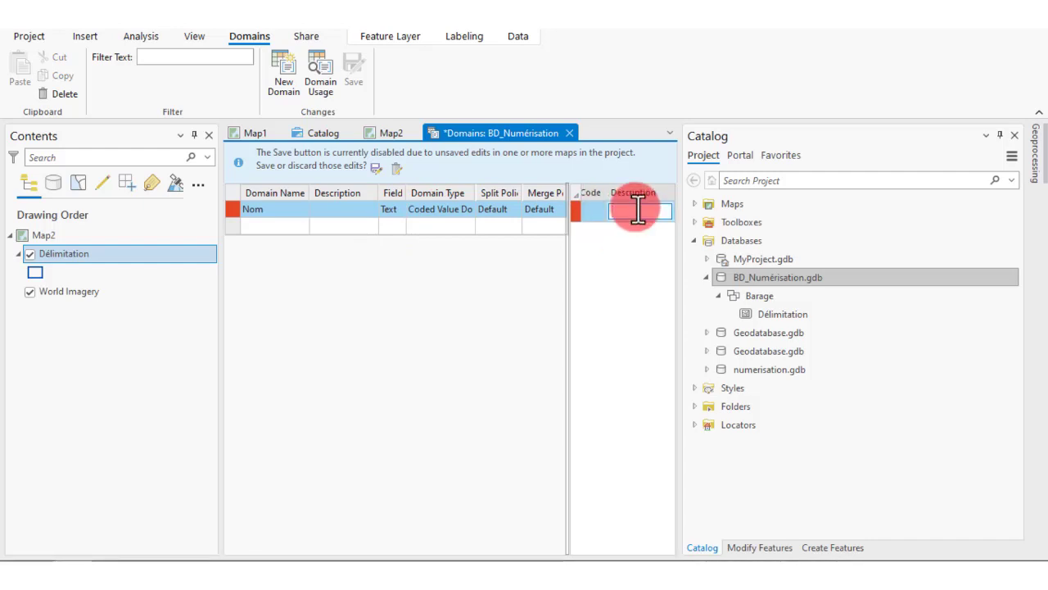
text(Mo)
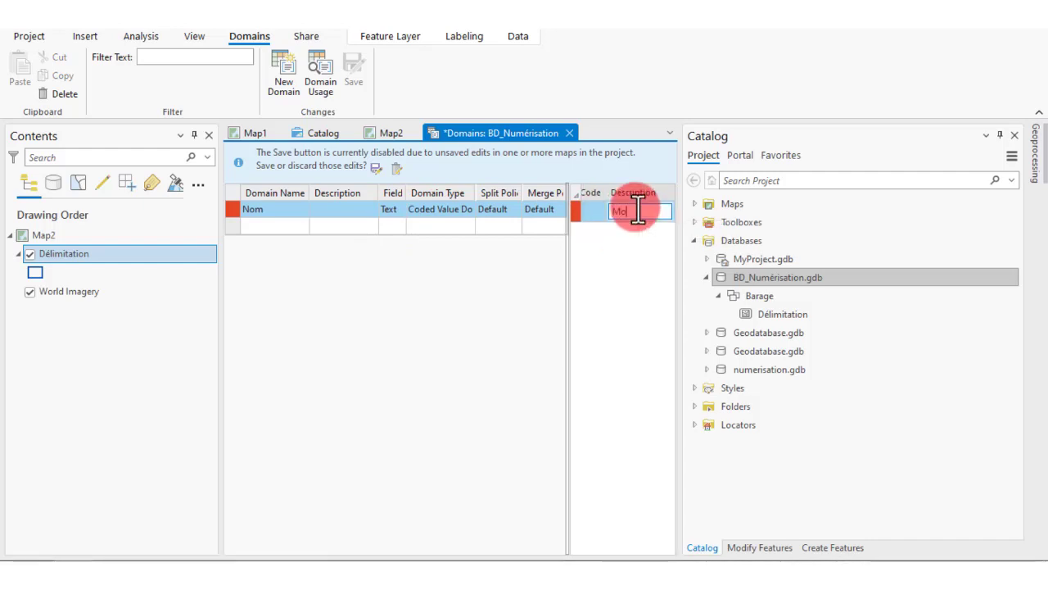
text(ulay abdel)
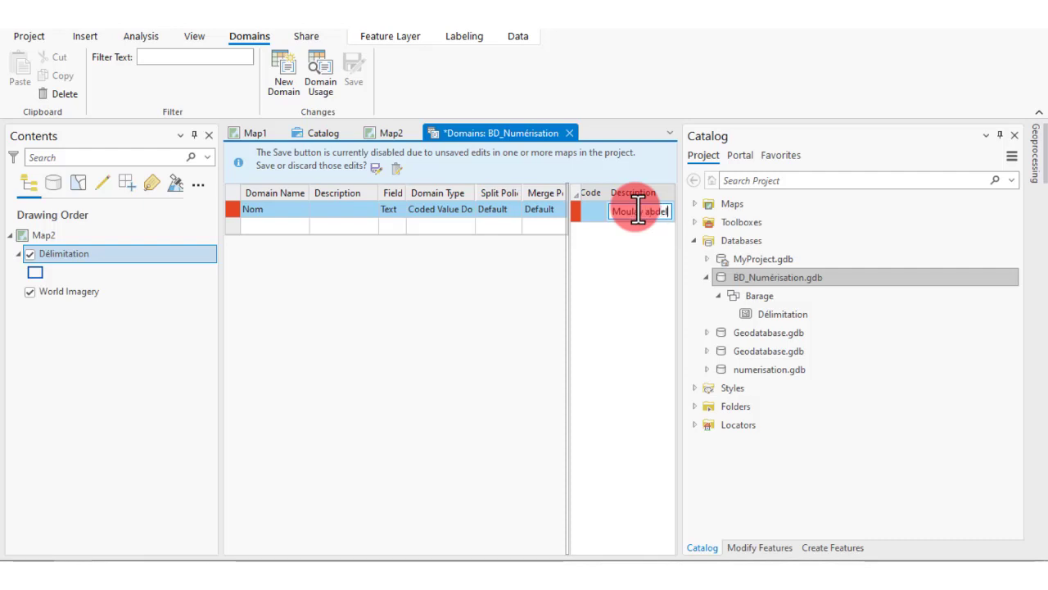
text(ah)
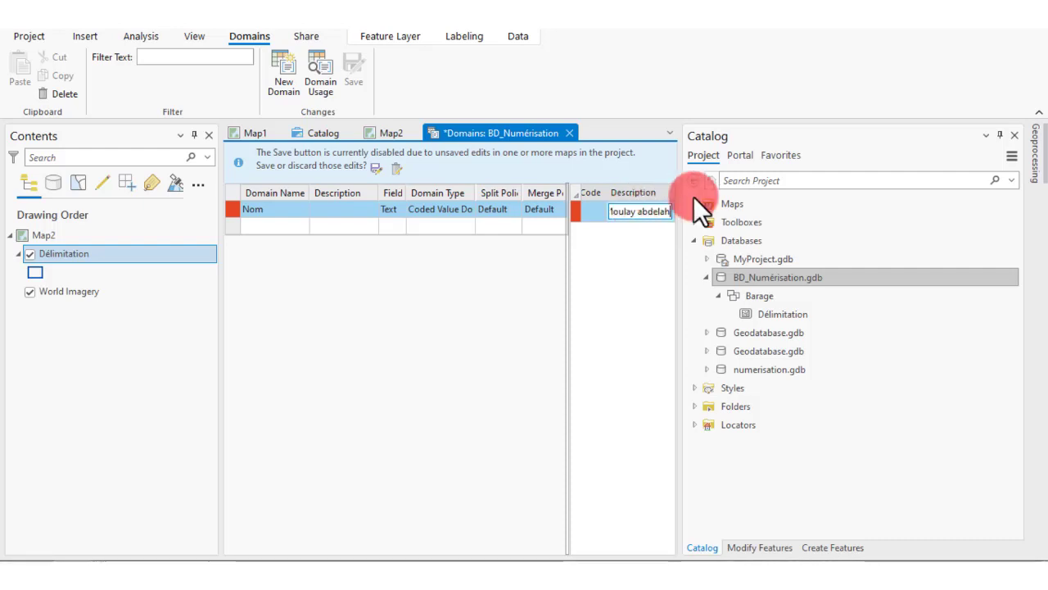
mouse_move(657, 213)
mouse_down()
mouse_move(558, 197)
mouse_move(609, 211)
mouse_up()
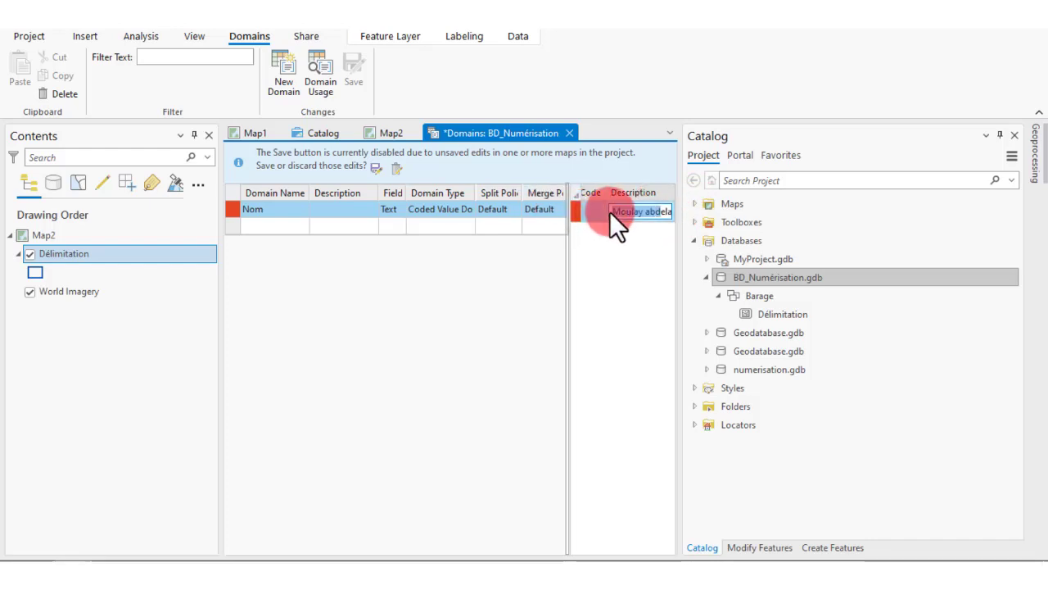
click(612, 211)
text(Bar)
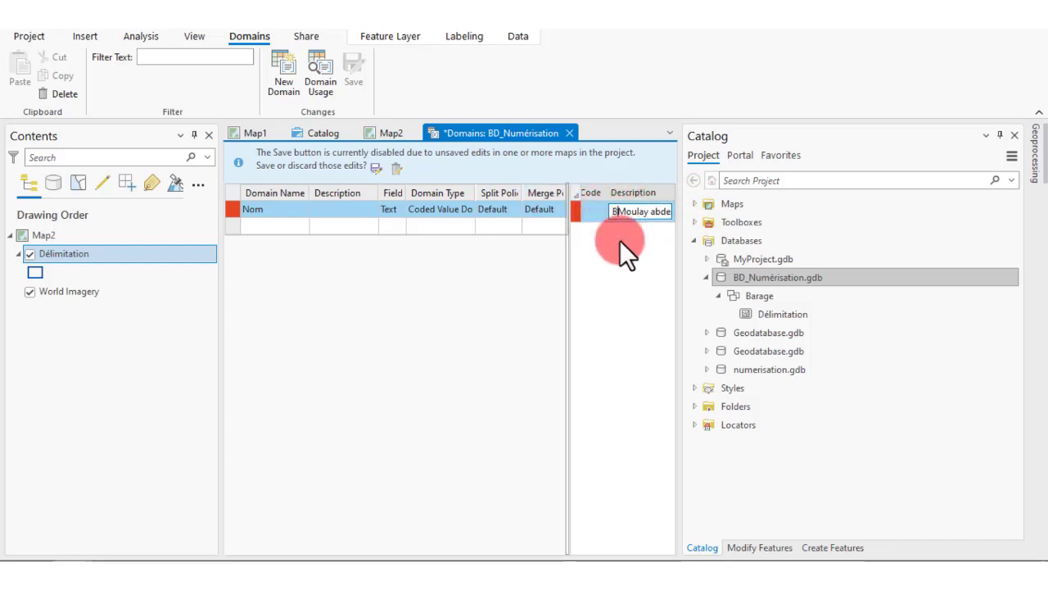
text(rage)
key(Return)
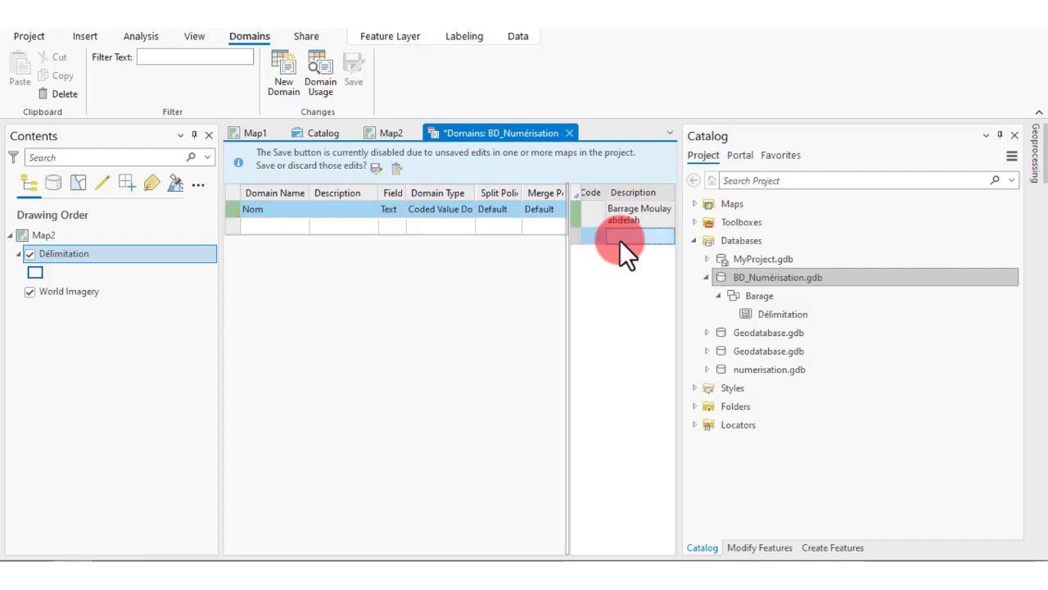
Add code 2 with the description "Barrage inzegan" to the Nom domain
click(592, 236)
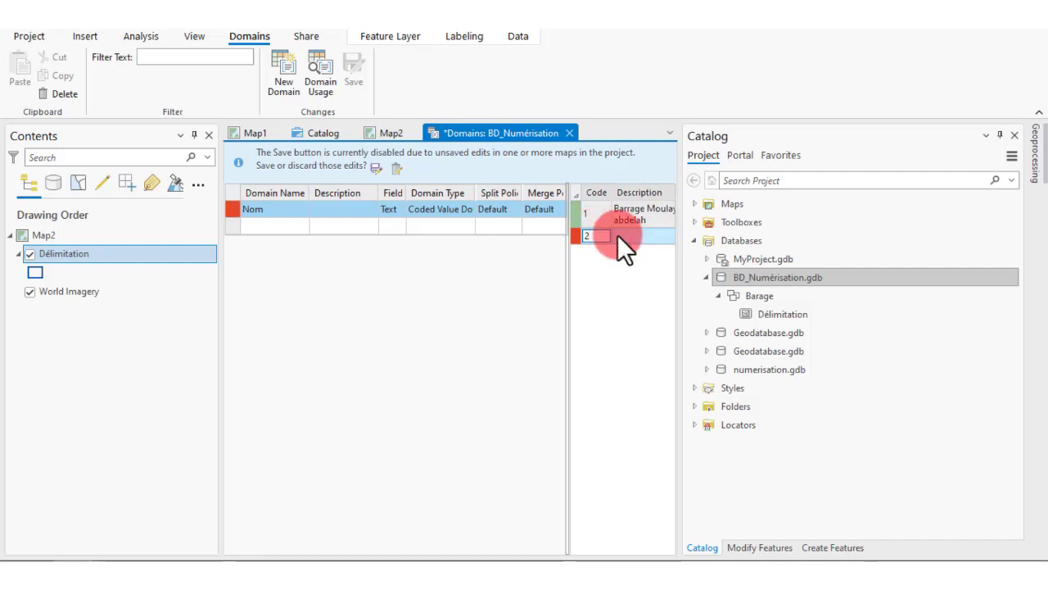
click(641, 236)
text(Bar)
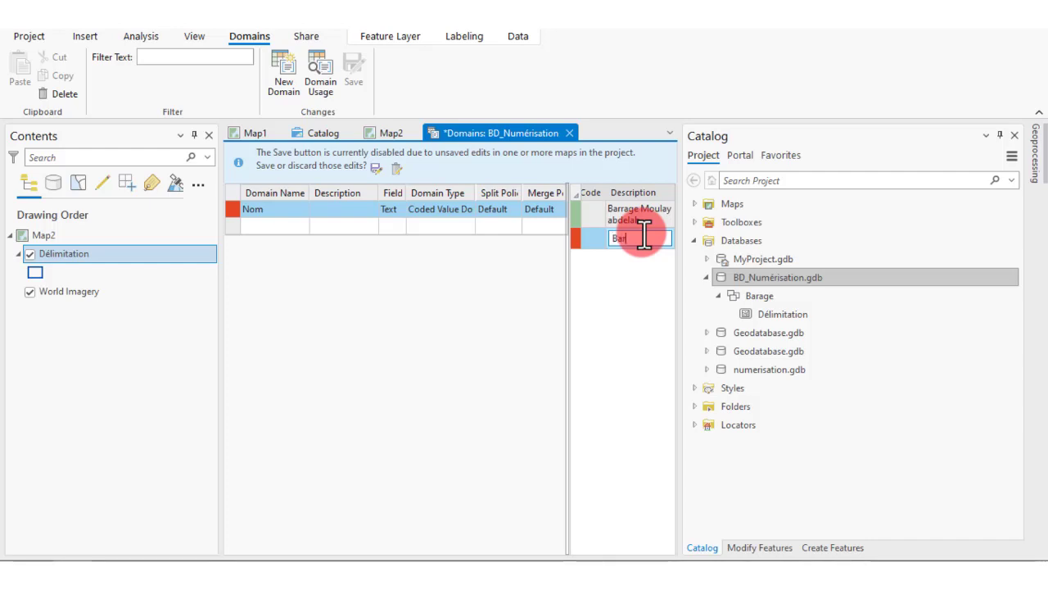
text(rage inzegan)
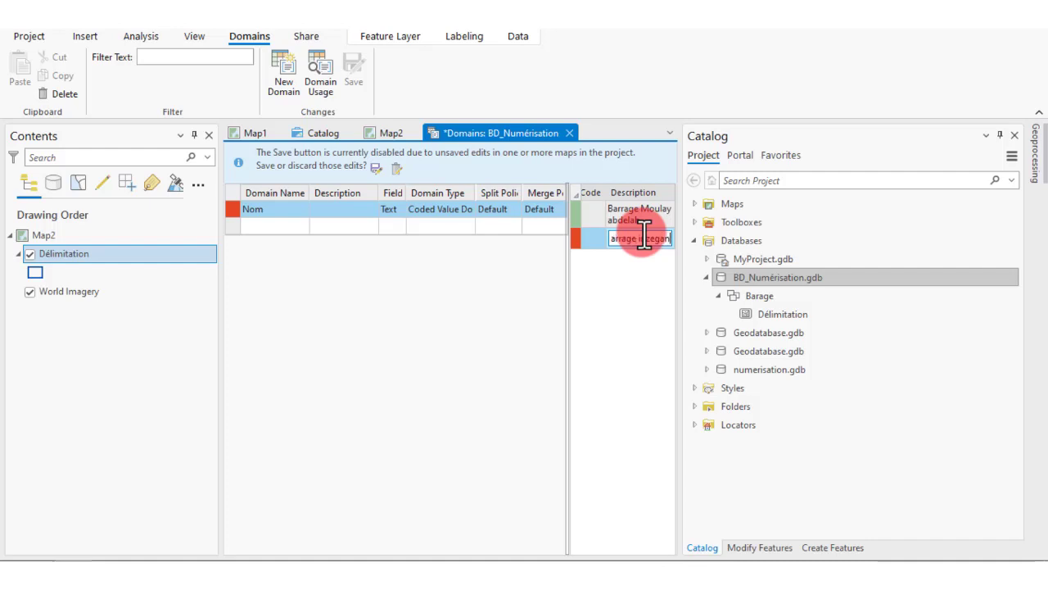
key(Return)
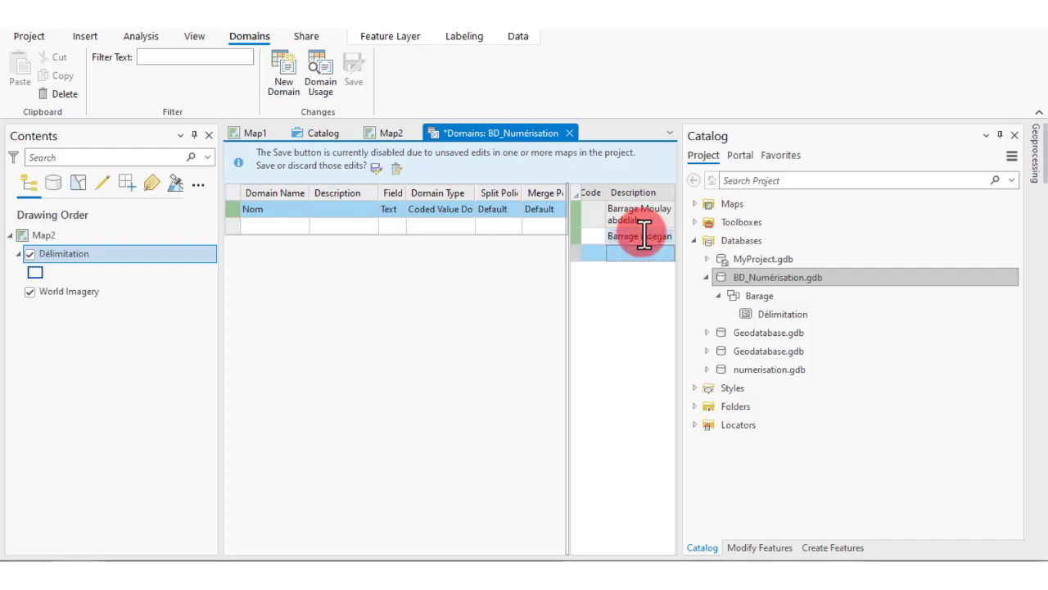
Add a third coded value with the description "Barrage malouya" to the Nom domain
click(589, 255)
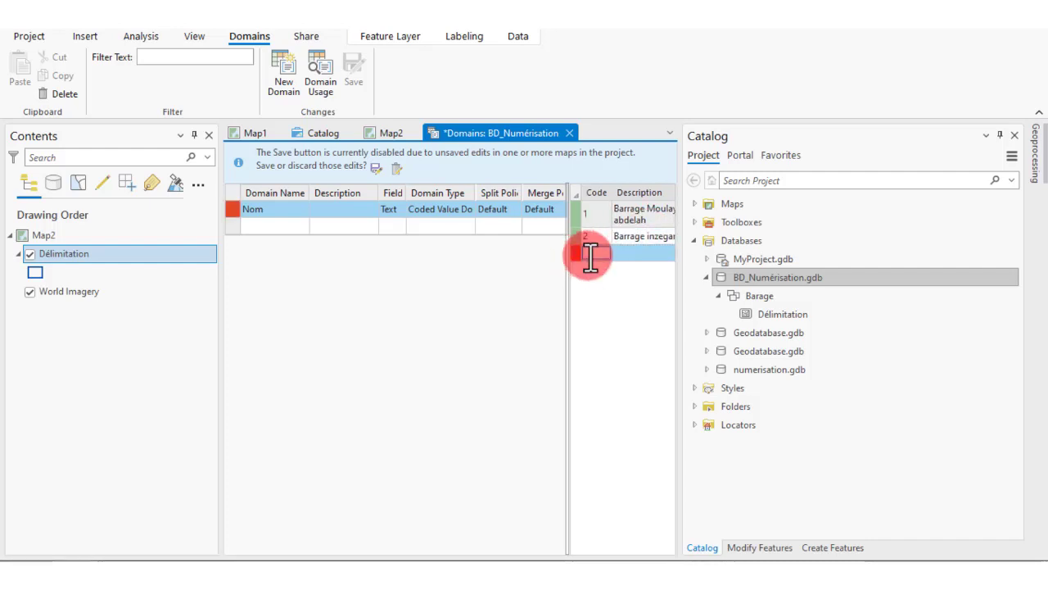
click(647, 255)
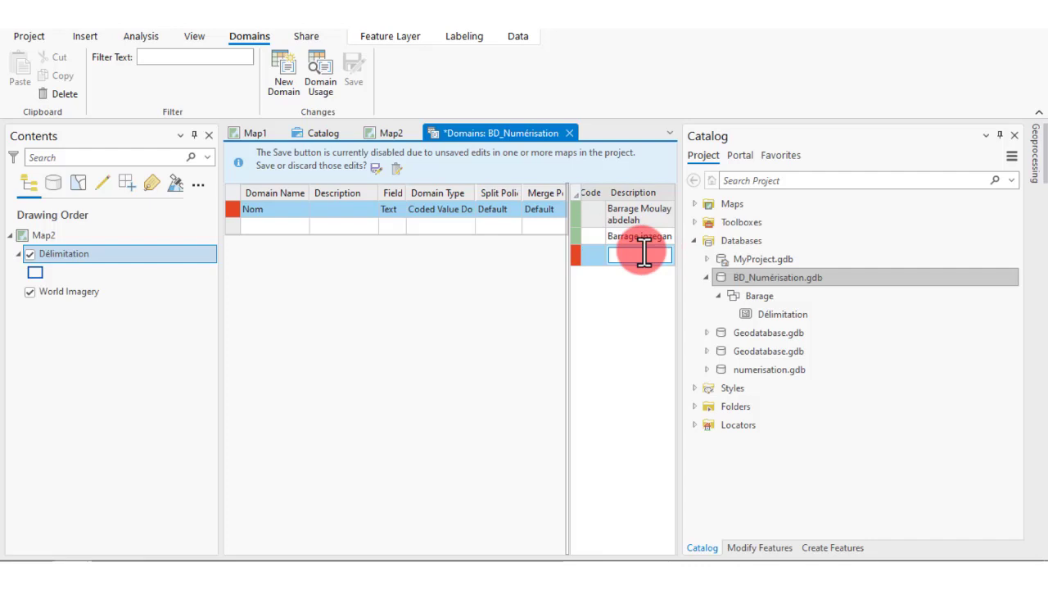
text(Barrage)
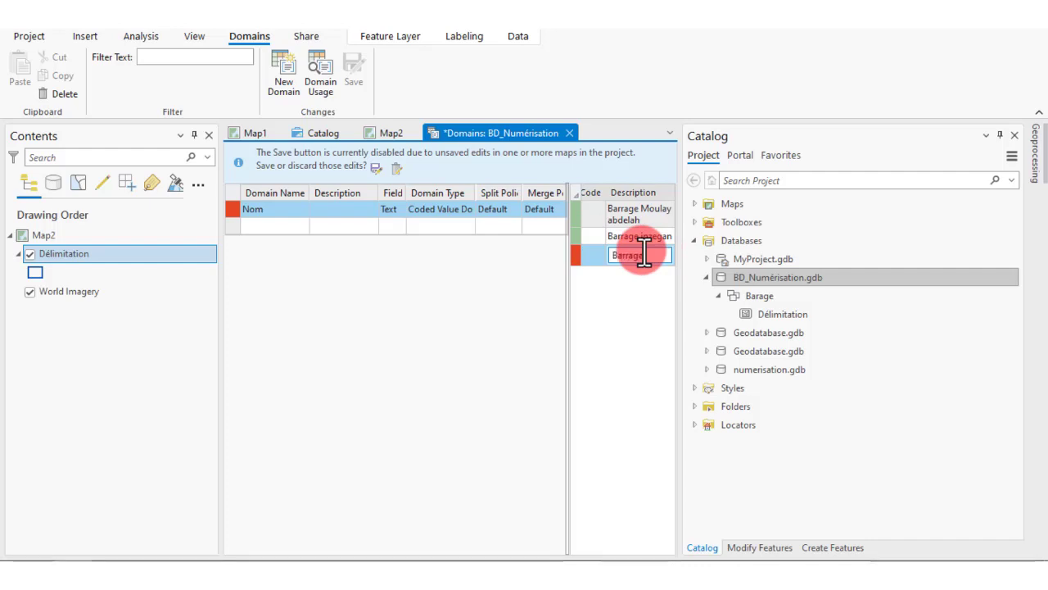
text( ma)
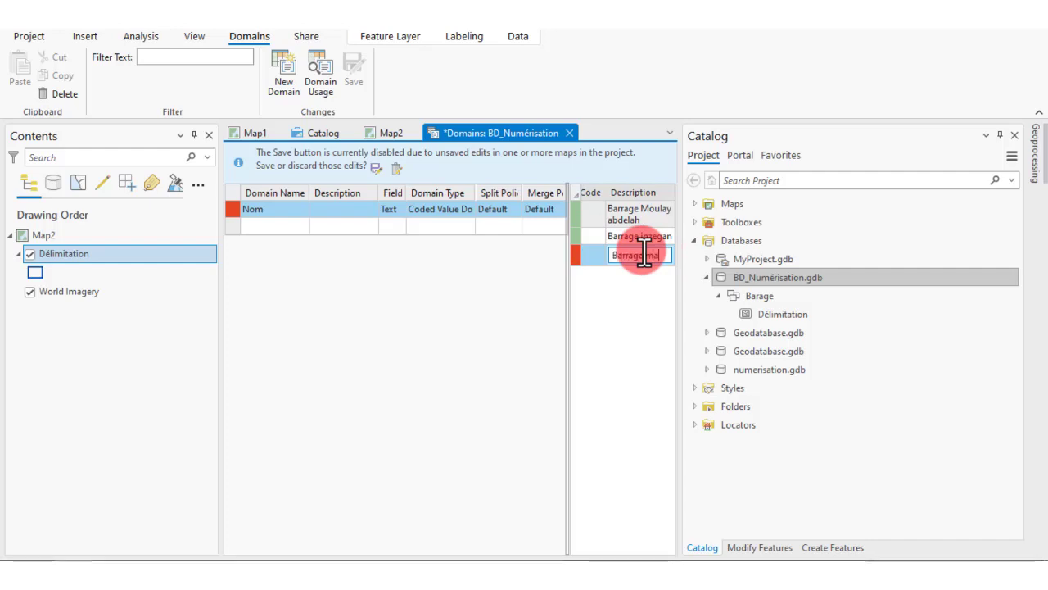
text(louya)
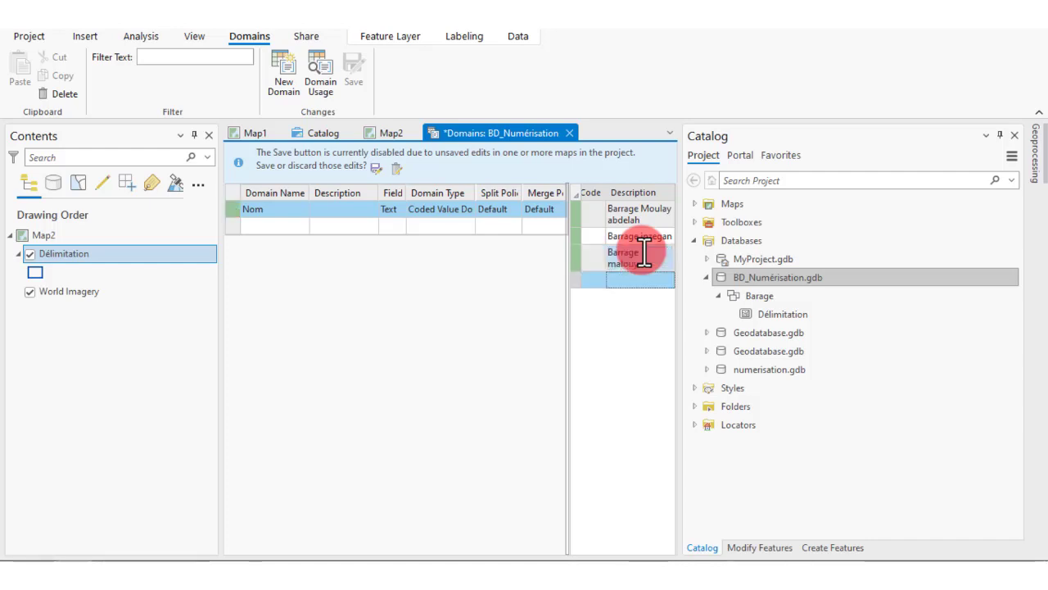
key(Return)
Add a second domain named "Volume" with field type Double and domain type Range Domain
click(266, 220)
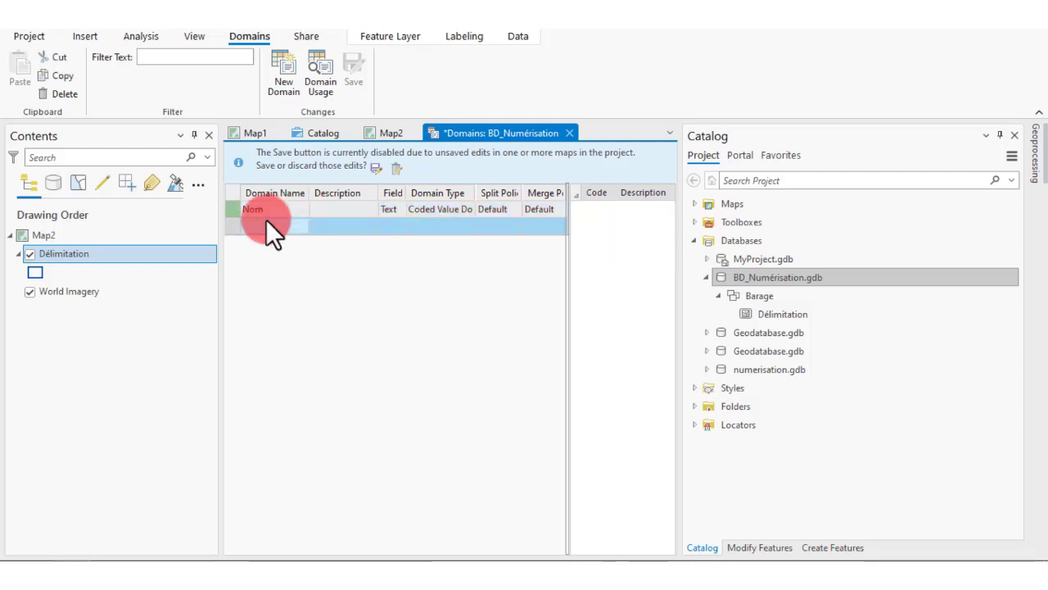
click(265, 219)
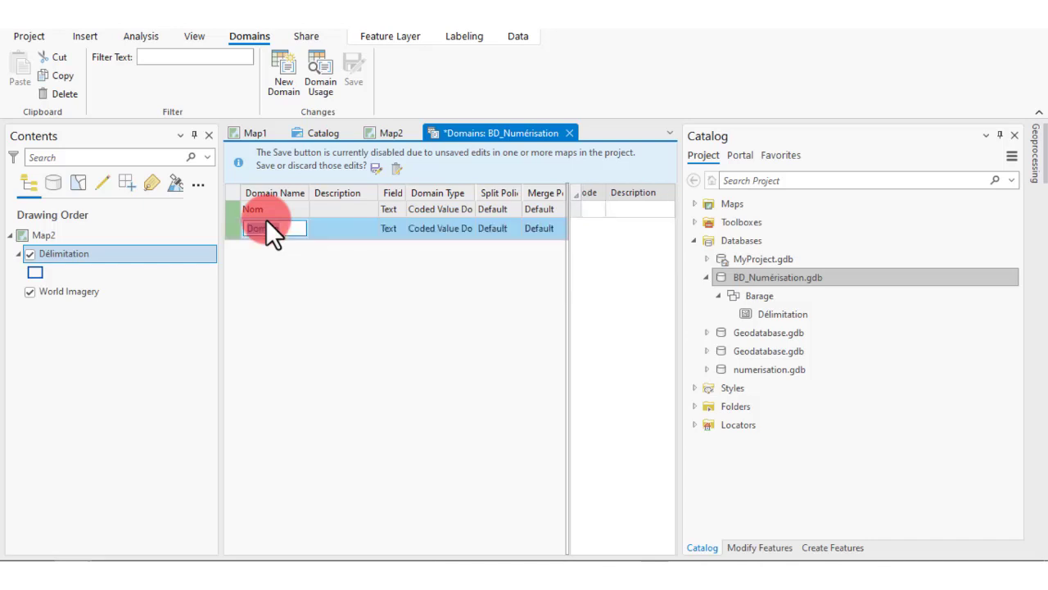
text(Volume)
click(390, 226)
click(398, 226)
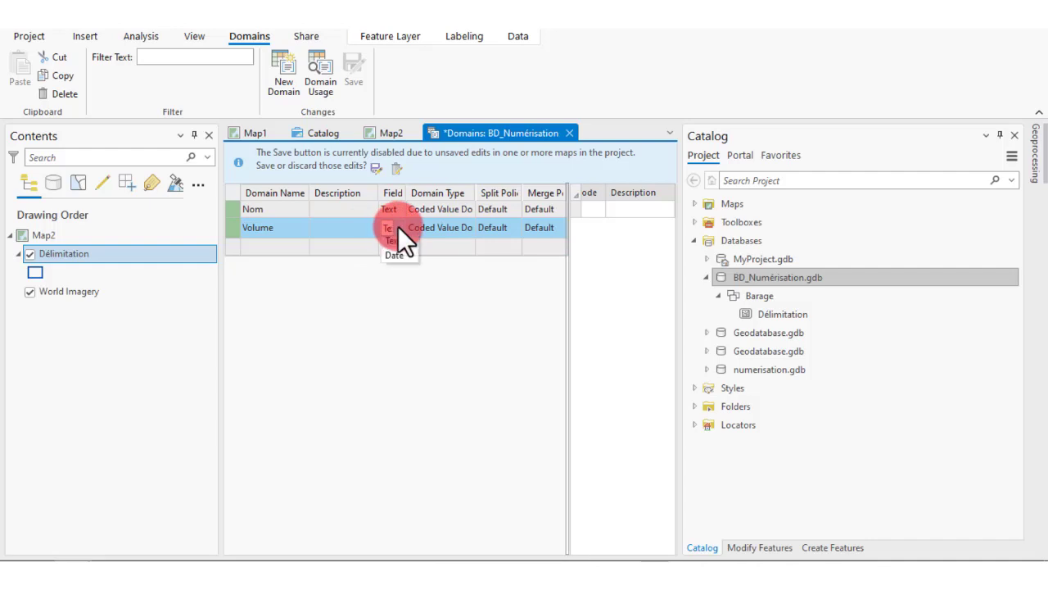
click(406, 287)
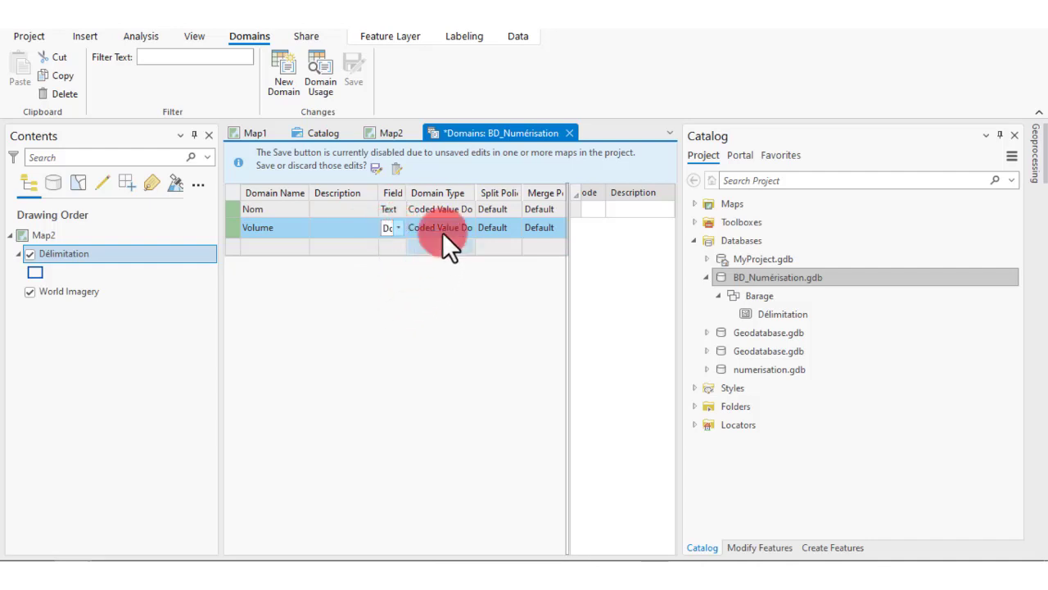
click(443, 232)
click(454, 227)
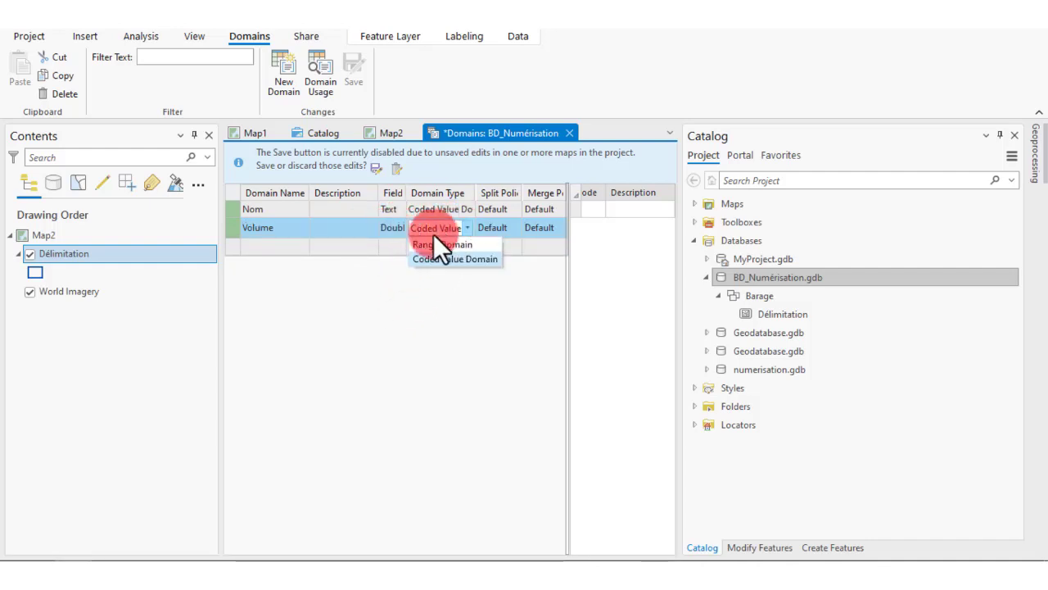
click(462, 243)
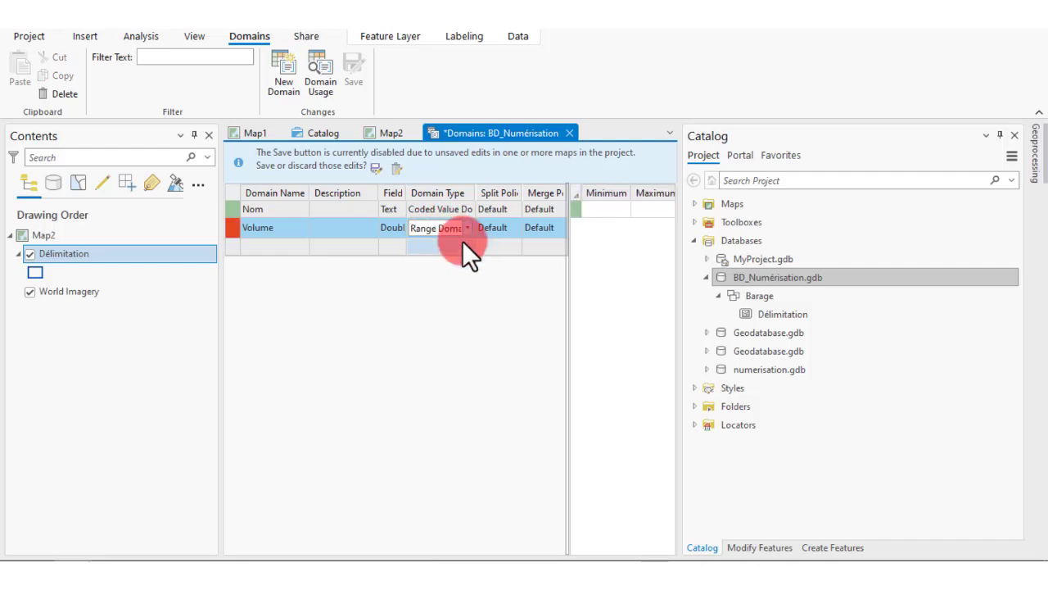
Set the Volume domain's range to a minimum of 0 and a maximum of 300
click(604, 209)
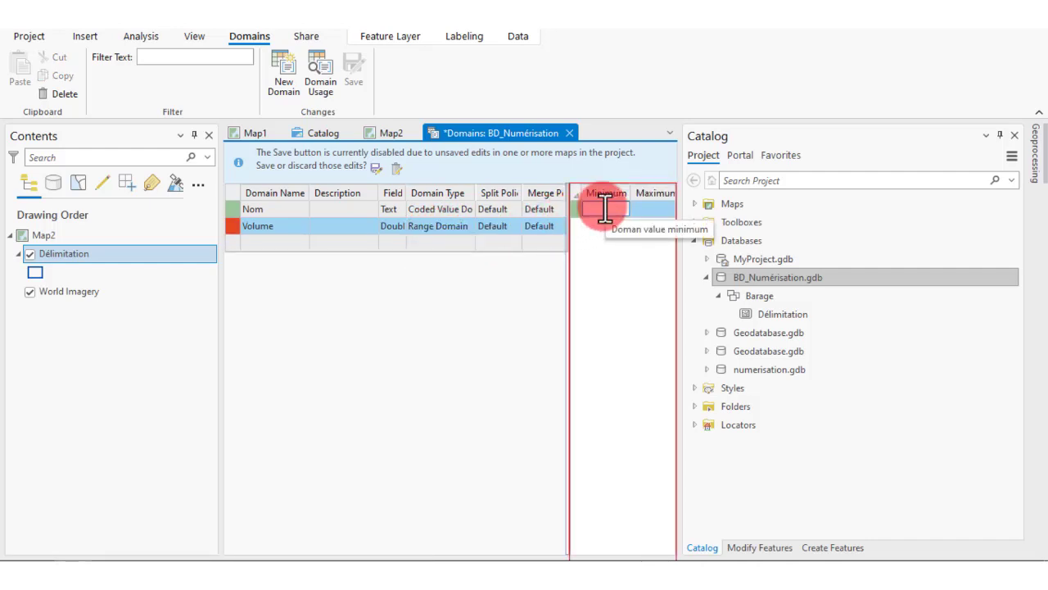
text(0)
click(659, 210)
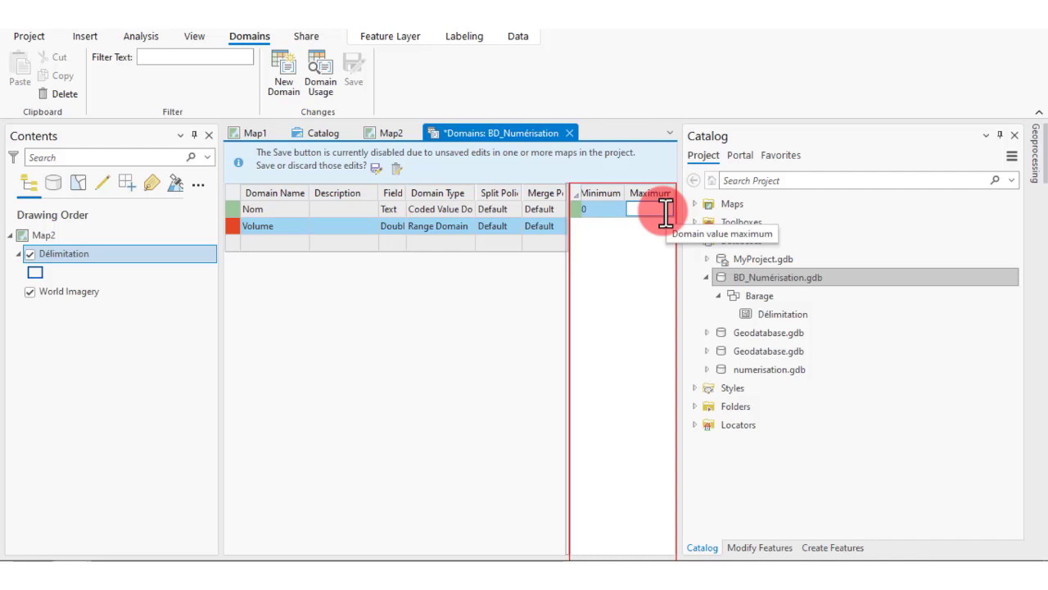
text(300)
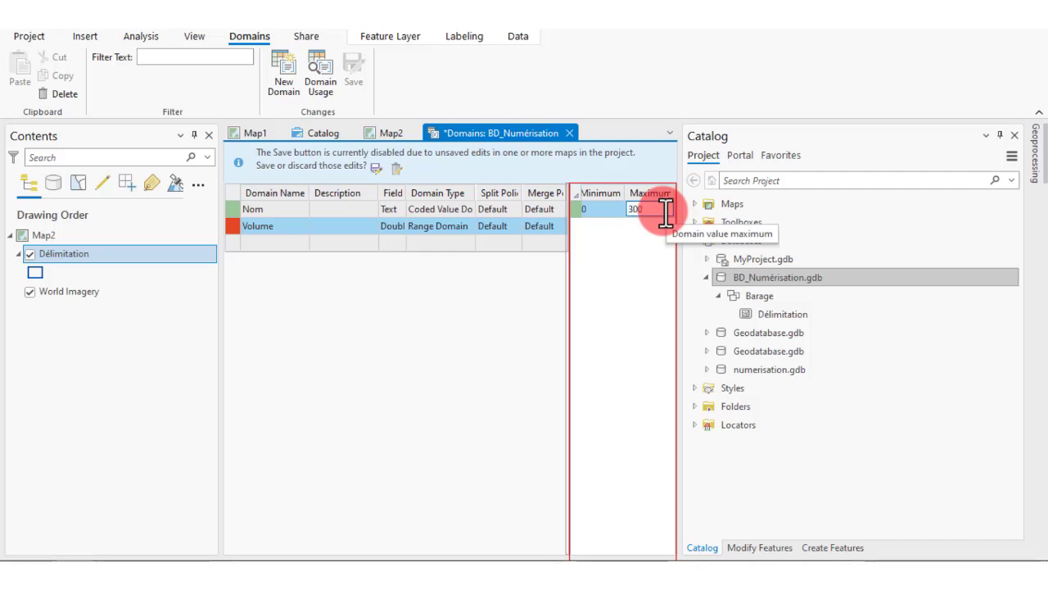
key(Return)
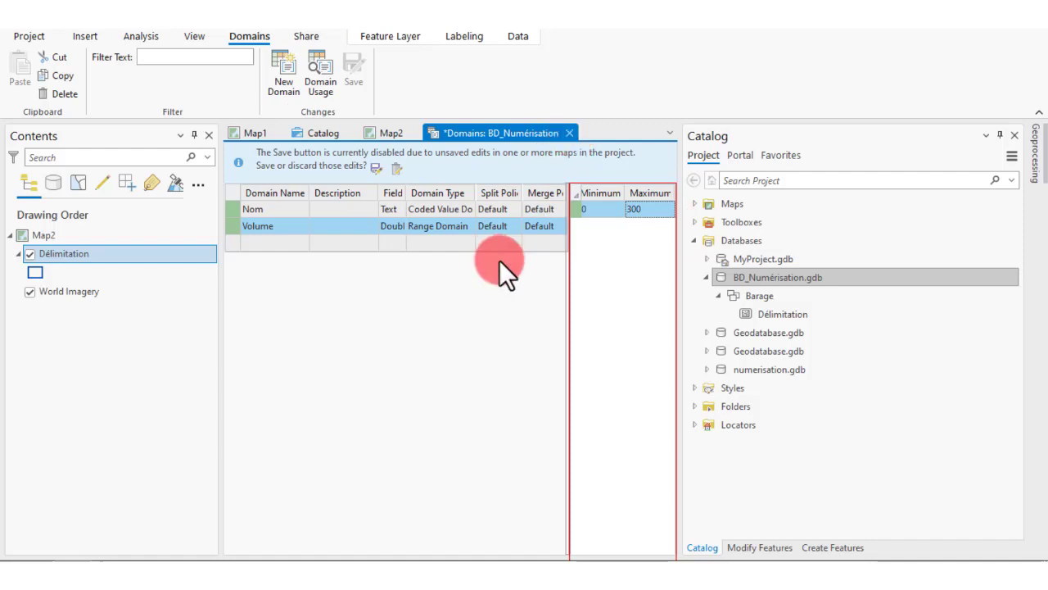
Close the BD_Numérisation domains view and save all changes to the Nom and Volume domains
click(571, 135)
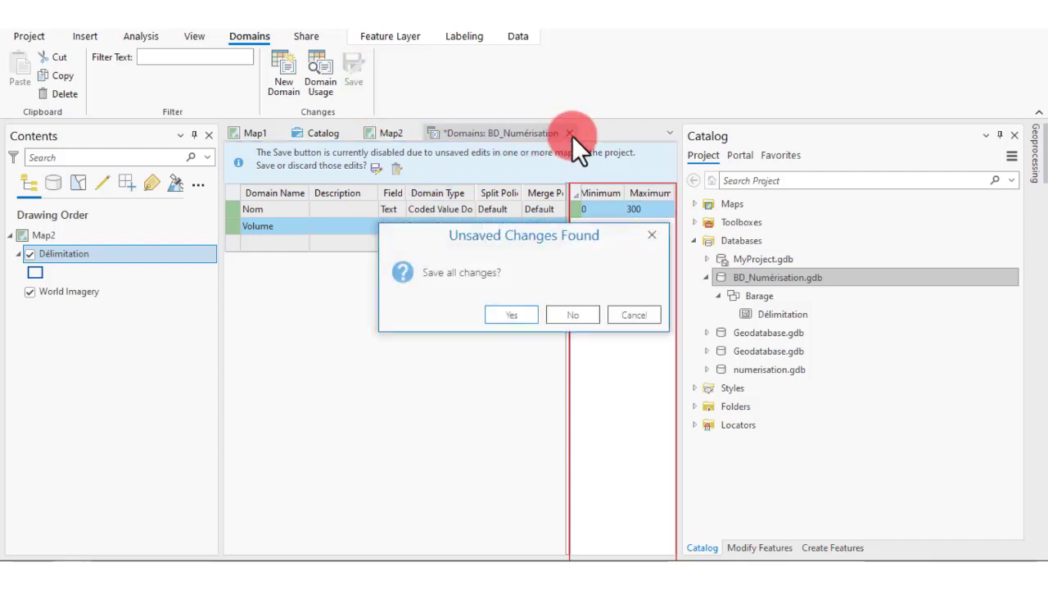
click(512, 320)
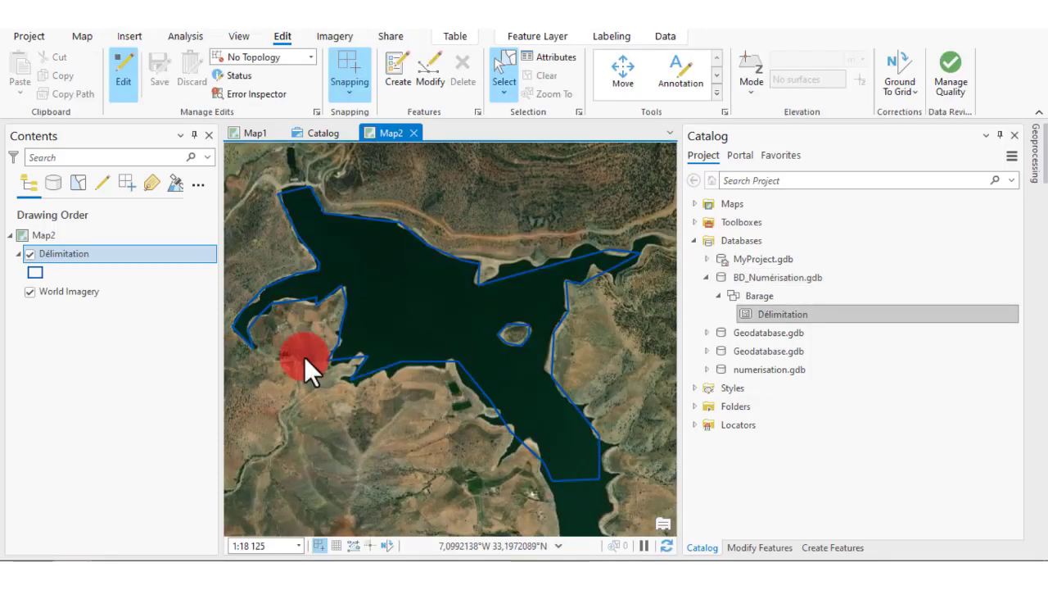
Open the fields design view of the Délimitation layer
right_click(68, 261)
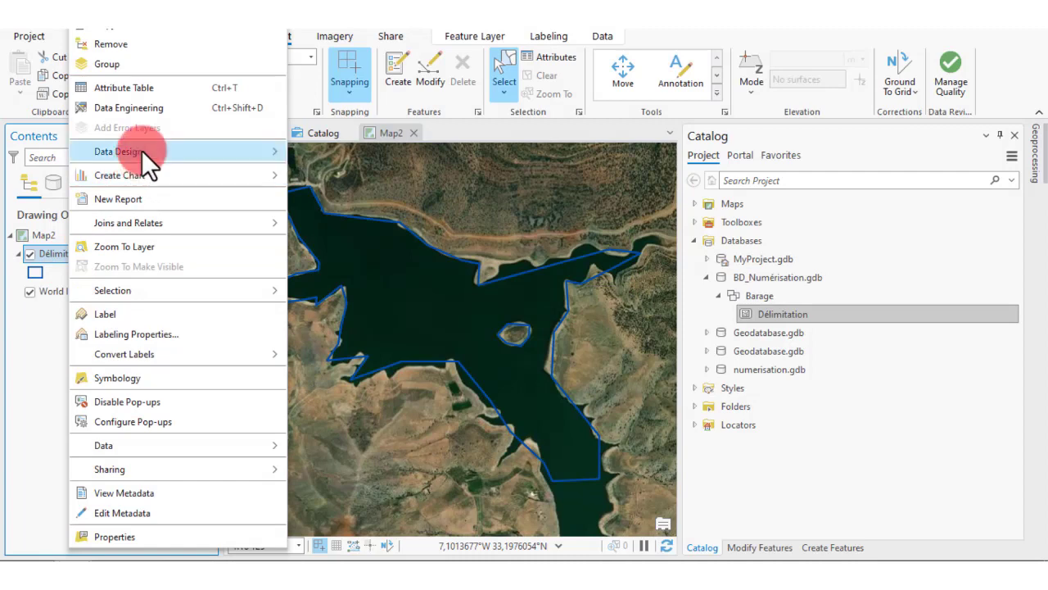
click(60, 344)
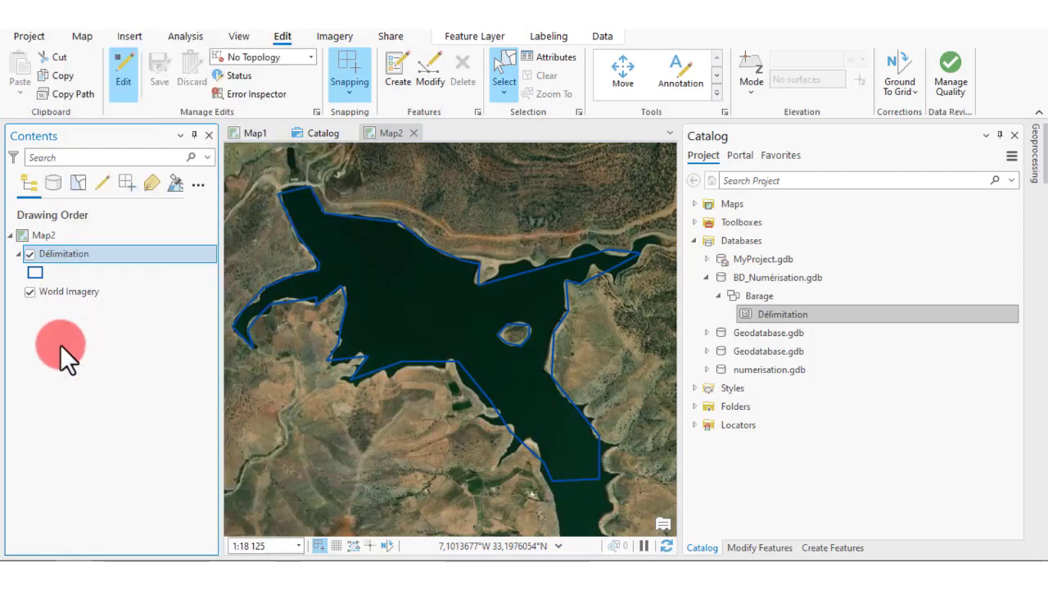
right_click(82, 260)
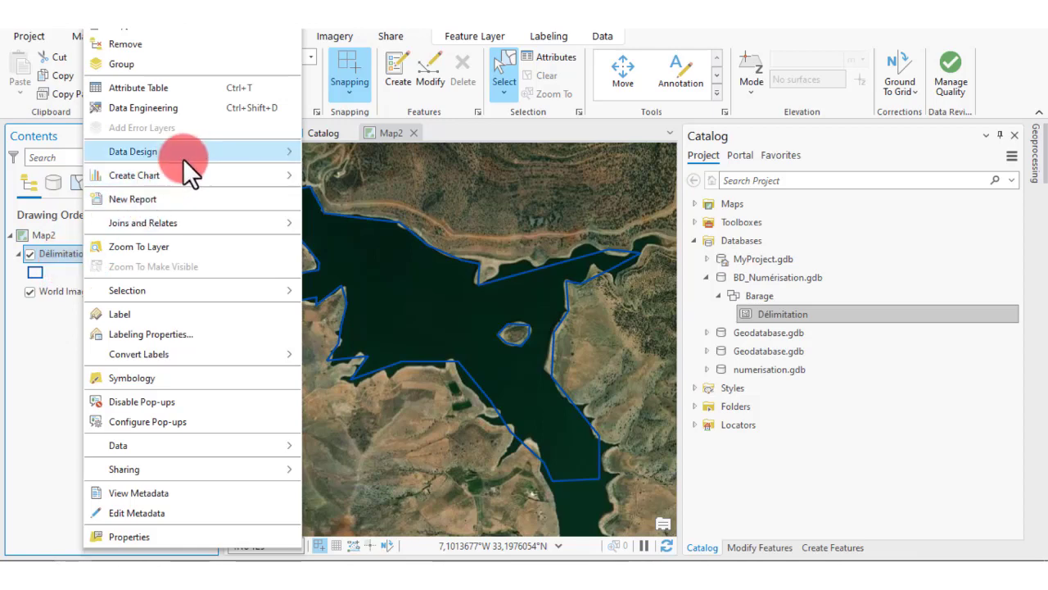
mouse_move(183, 156)
click(355, 179)
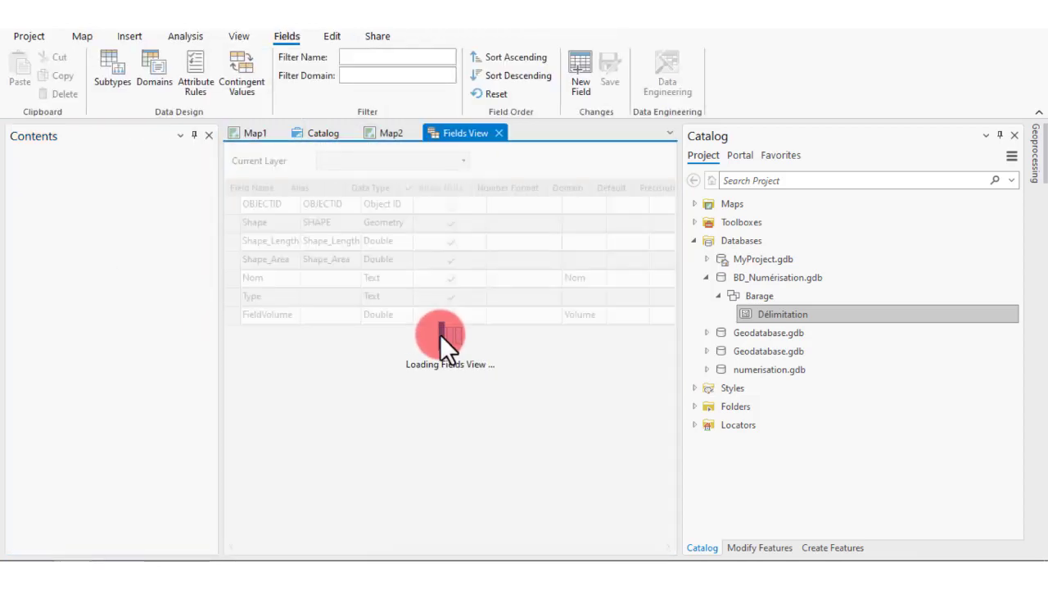
Assign the Nom domain to the layer's Nom field
click(240, 281)
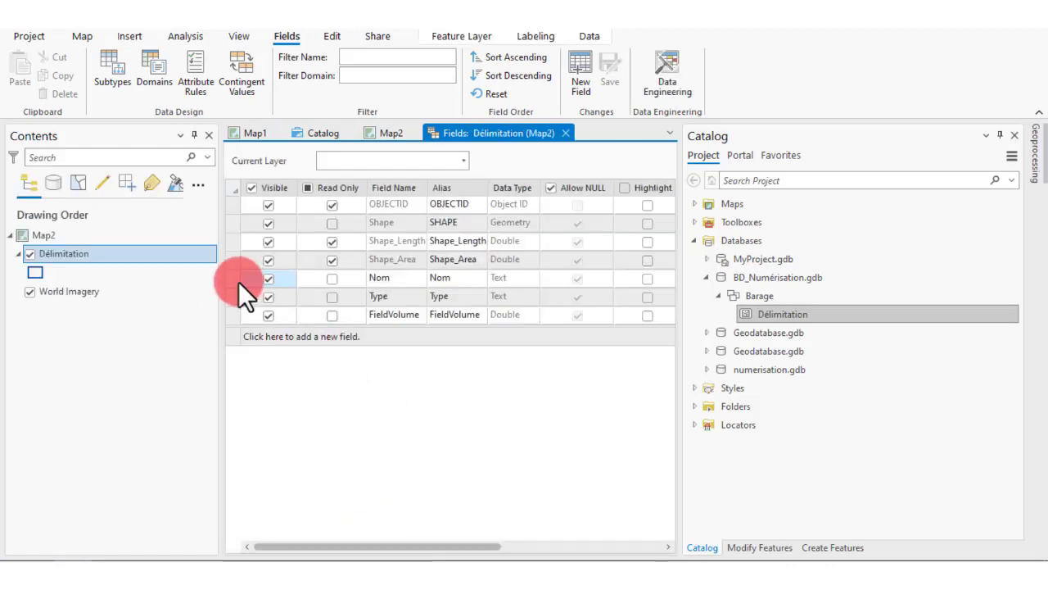
click(235, 282)
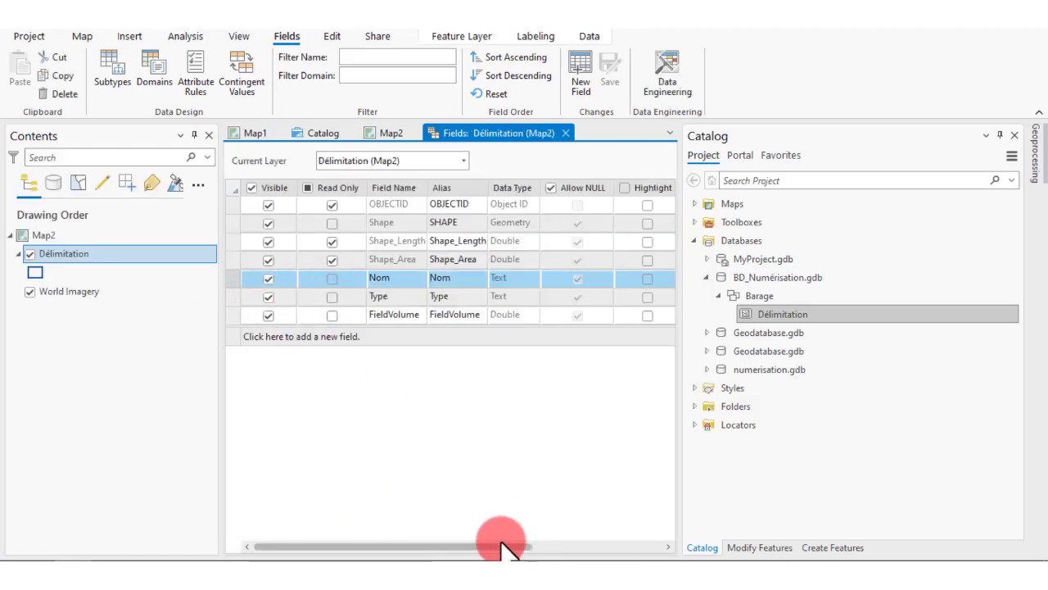
drag(498, 547, 656, 546)
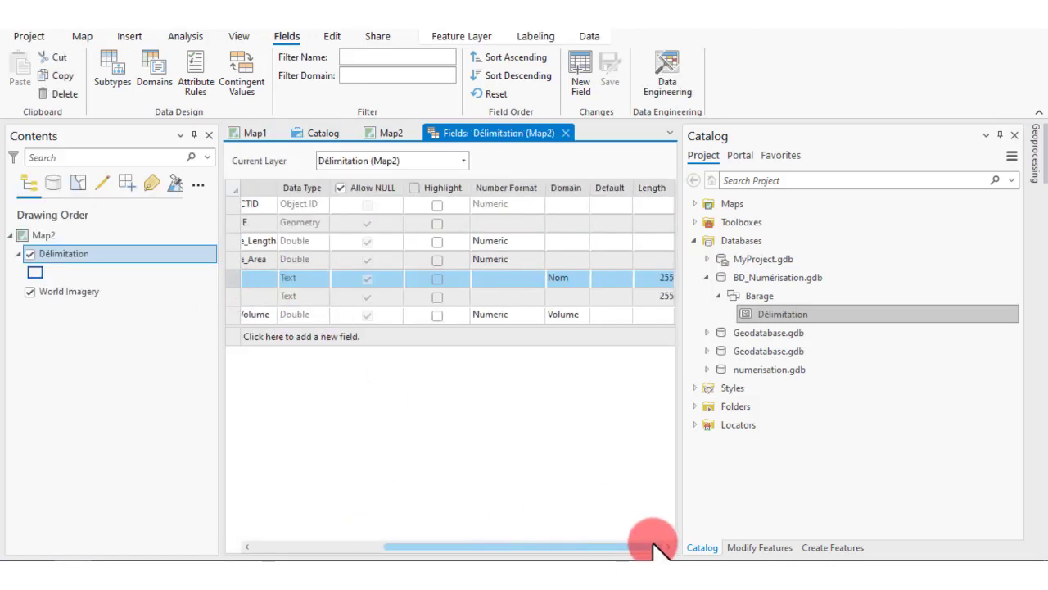
click(579, 277)
click(570, 326)
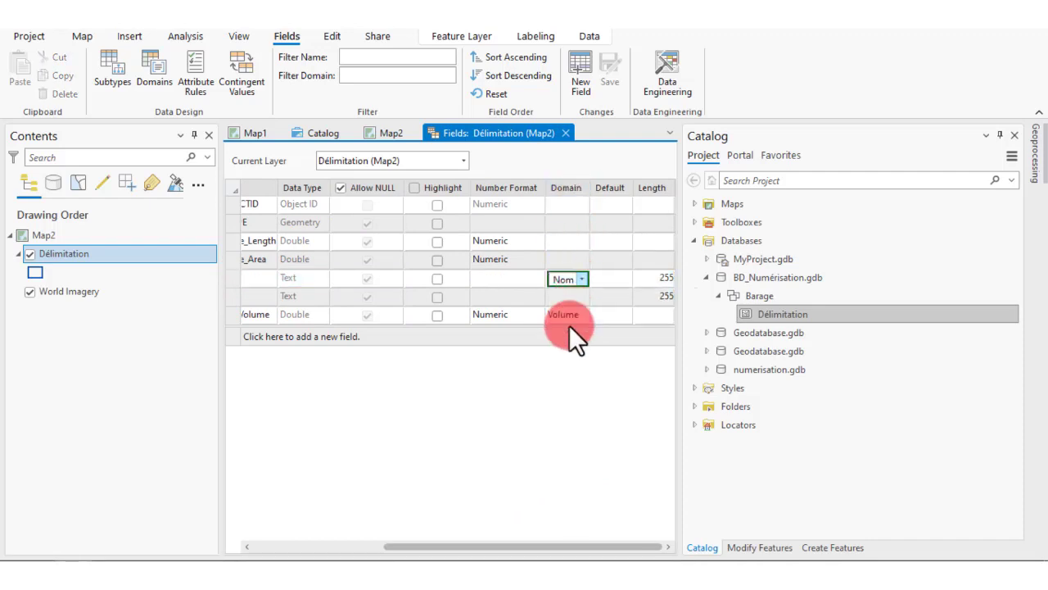
Assign the Volume domain to the FieldVolume field and close the fields design view
click(233, 314)
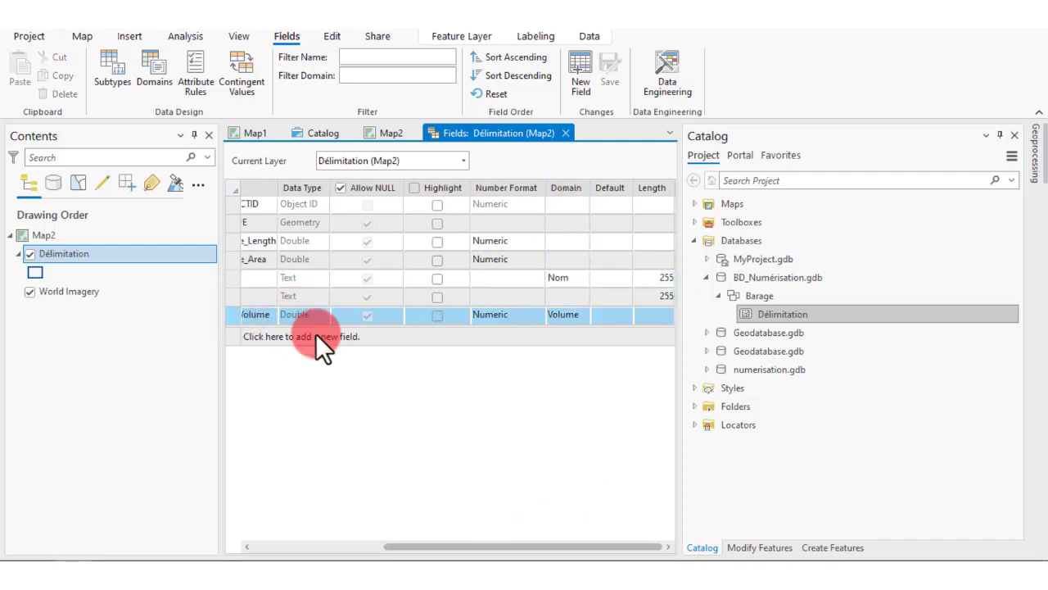
click(572, 317)
click(566, 376)
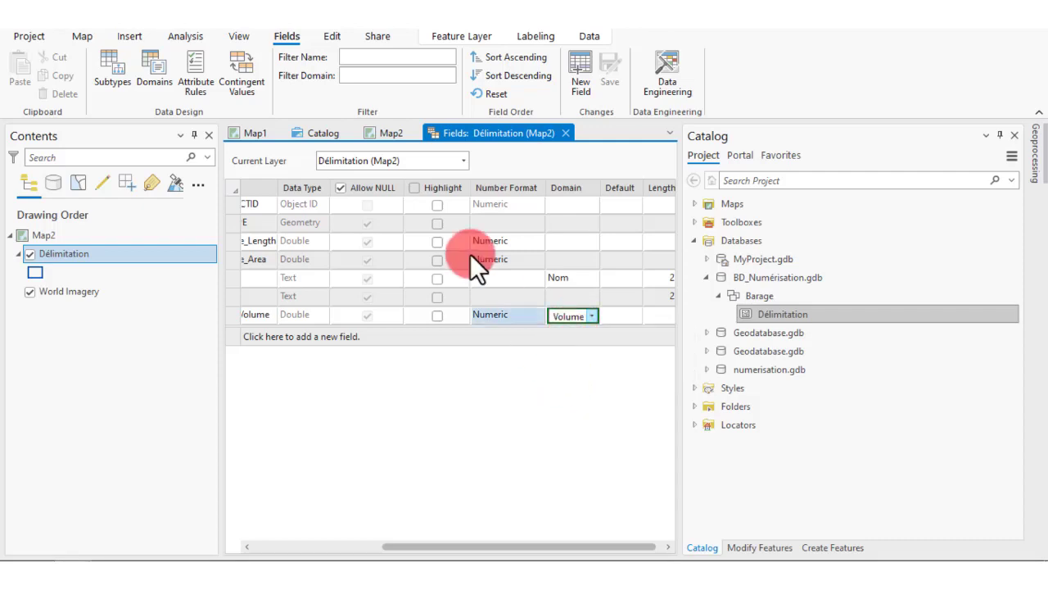
click(566, 133)
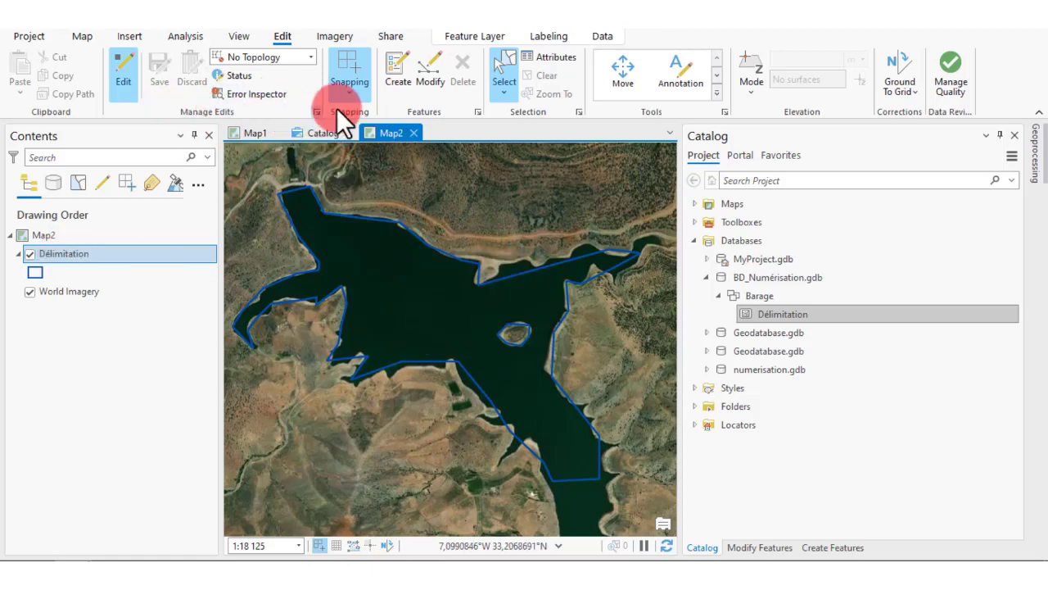
Bring the river stretch south of the outlined reservoir into view on Map2
click(84, 40)
click(170, 74)
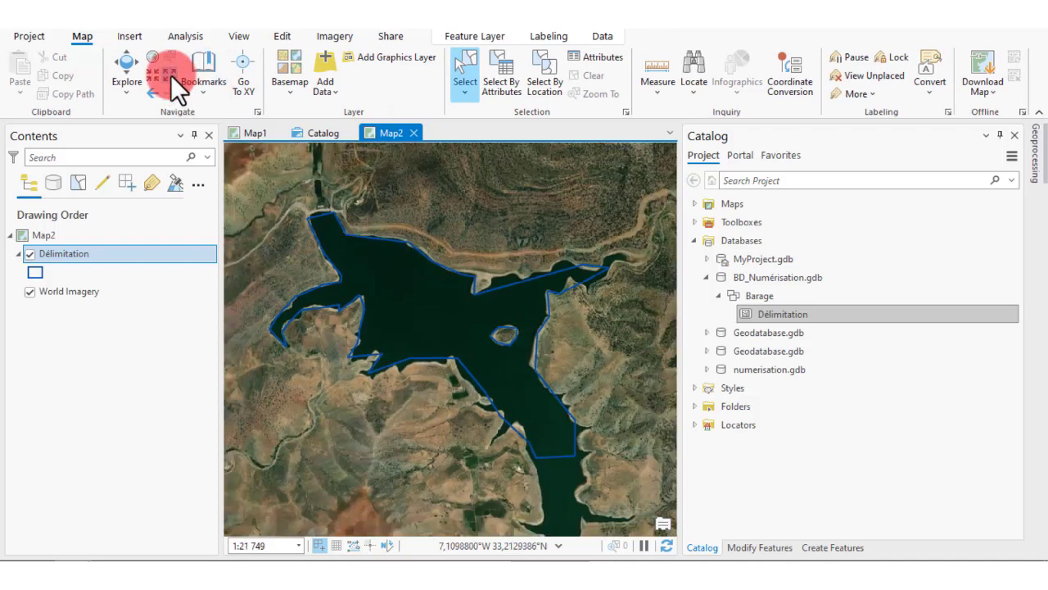
click(171, 74)
click(171, 74)
click(171, 75)
click(170, 75)
click(170, 75)
click(170, 75)
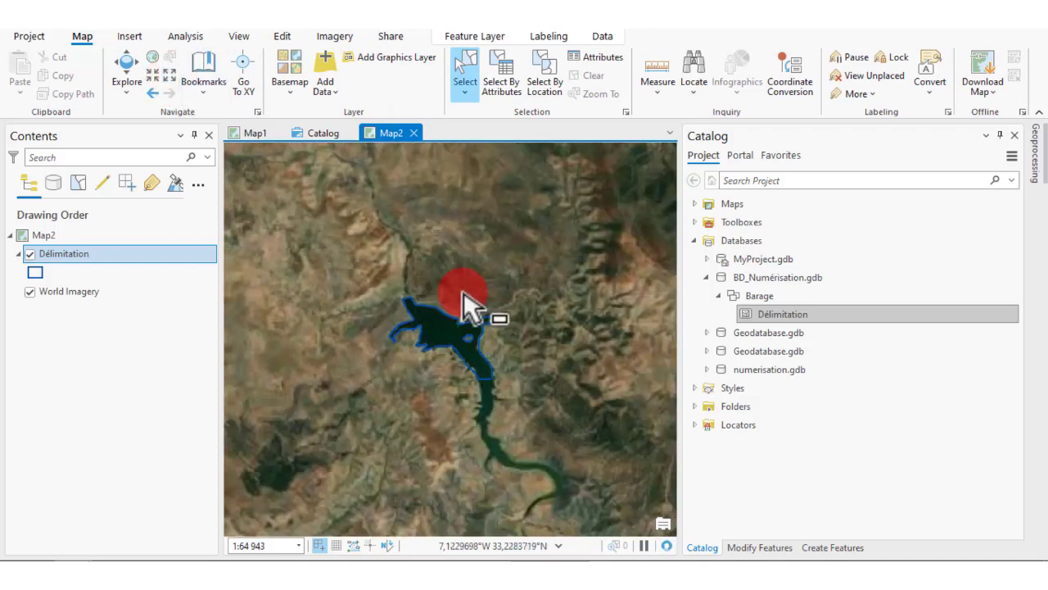
click(154, 76)
click(154, 76)
click(154, 76)
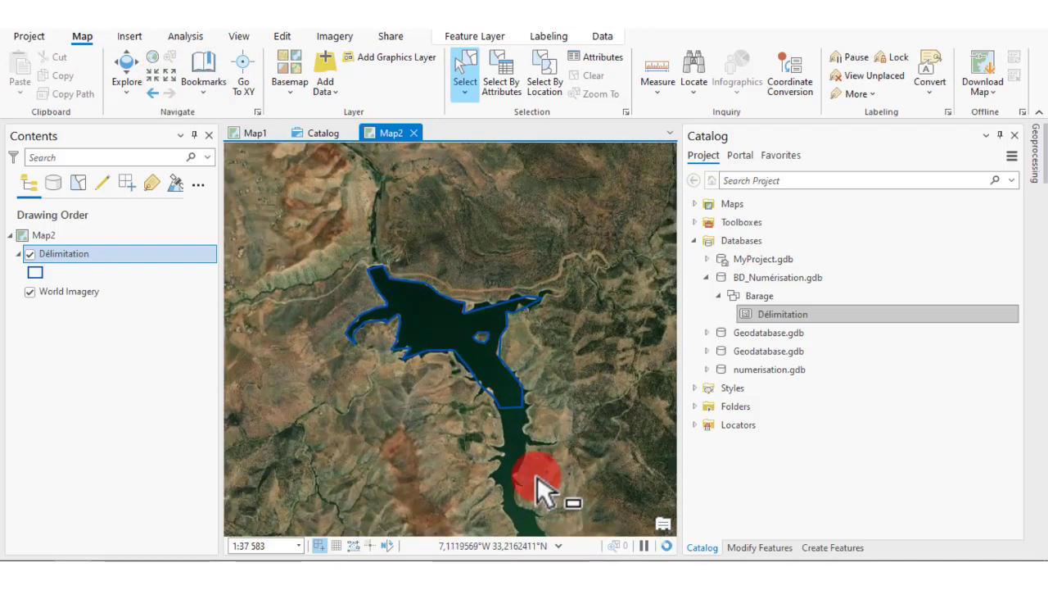
click(128, 72)
drag(475, 517, 339, 262)
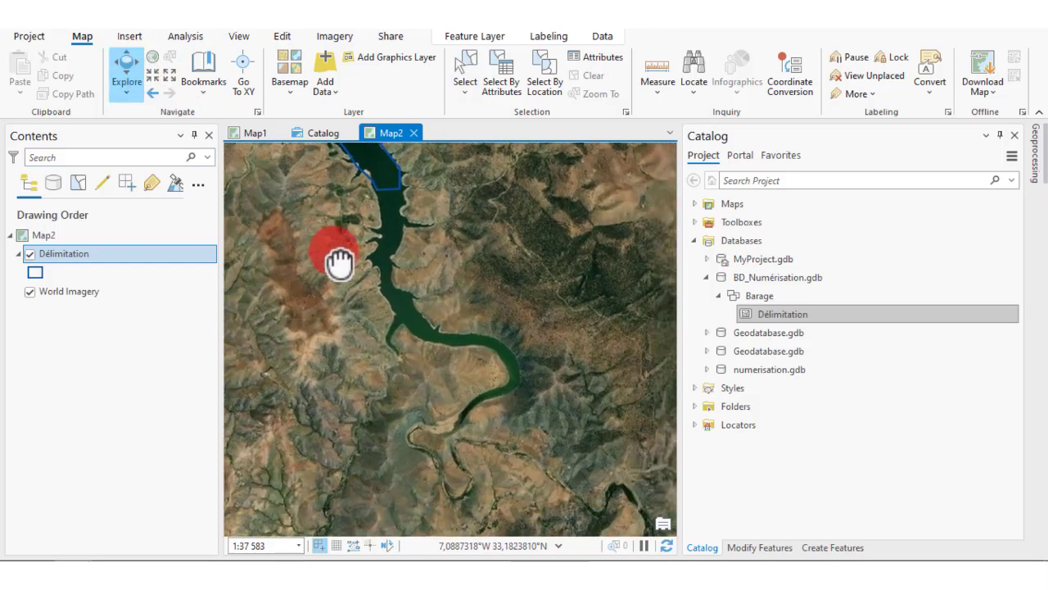
drag(409, 304, 410, 276)
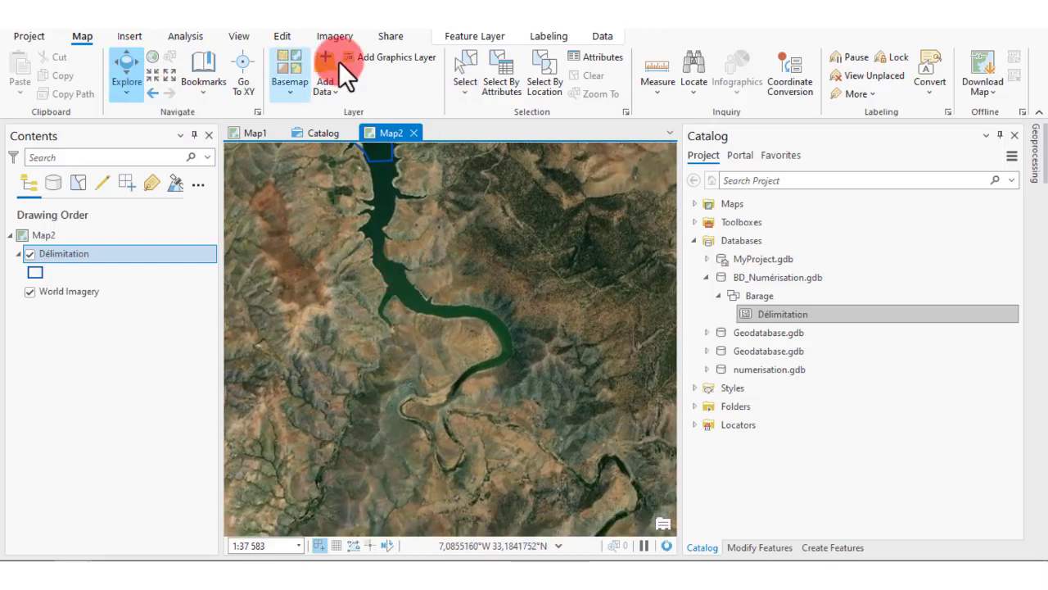
Draw a five-sided Délimitation polygon with a Shape_Length of about 1722 over the river stretch south of the existing reservoir outline
click(278, 37)
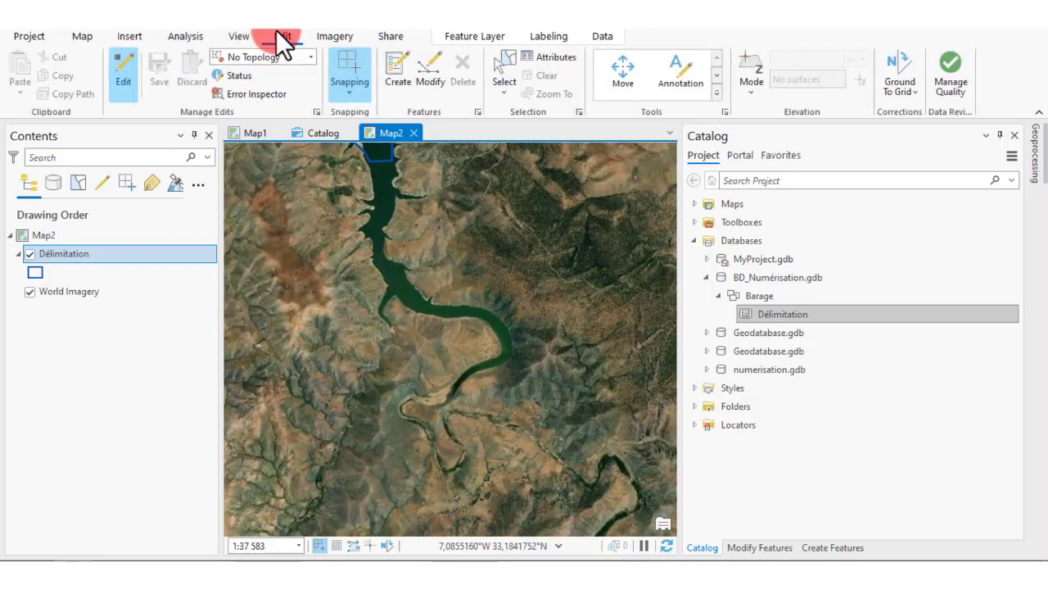
click(400, 61)
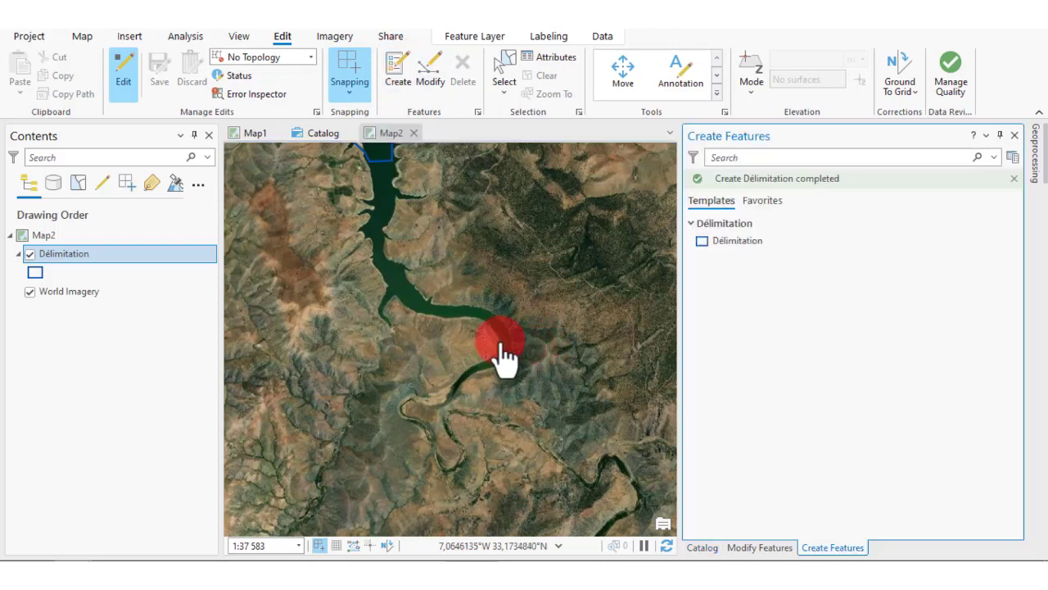
click(442, 319)
click(798, 149)
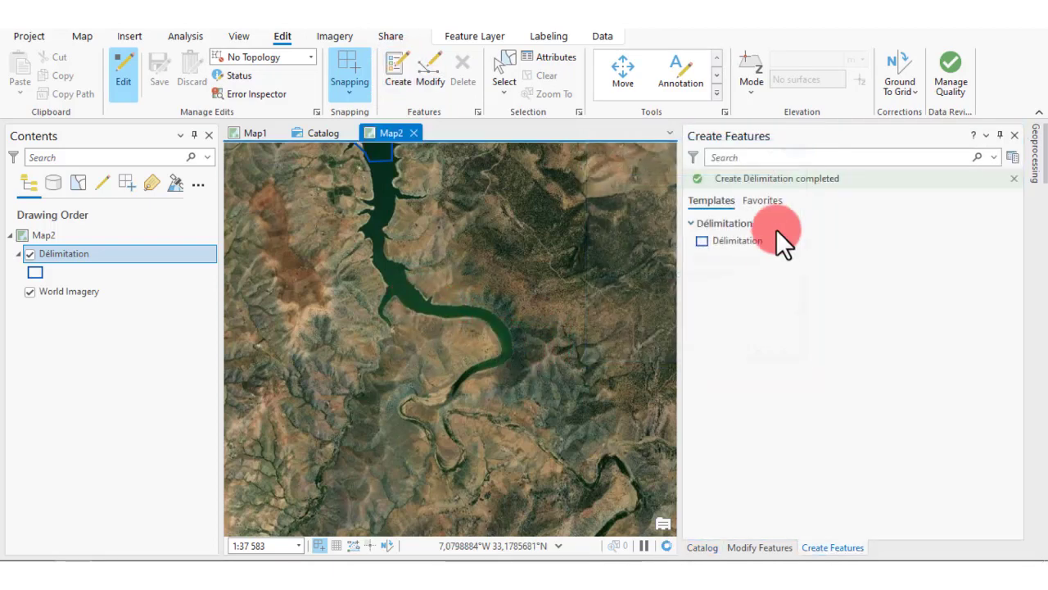
click(727, 241)
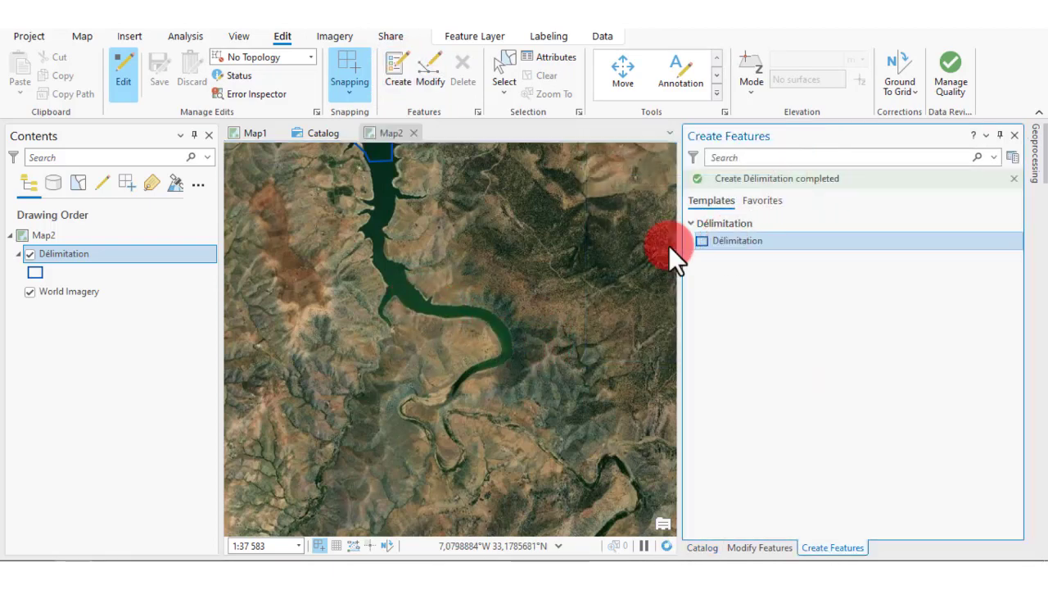
click(414, 286)
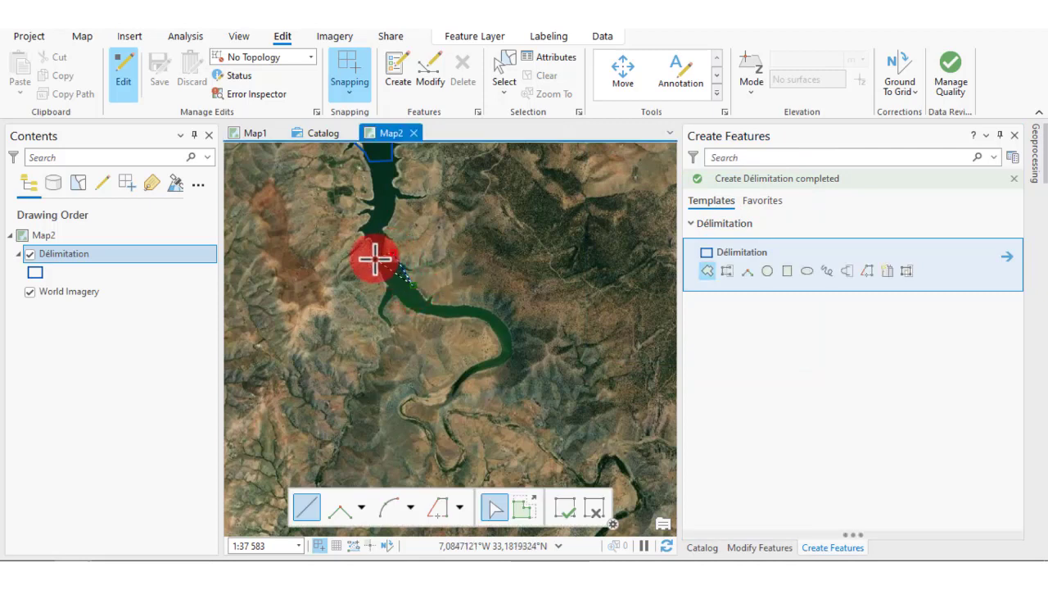
click(375, 259)
click(374, 275)
double_click(400, 303)
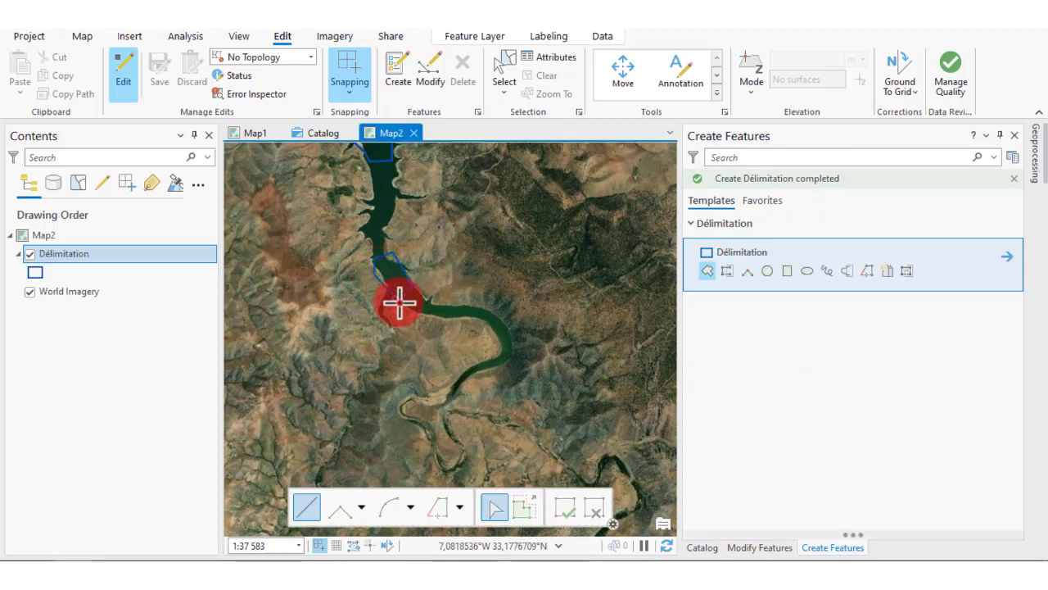
Show the new polygon's attributes and set its Nom to "Barrage Moulay abdelah"
click(559, 56)
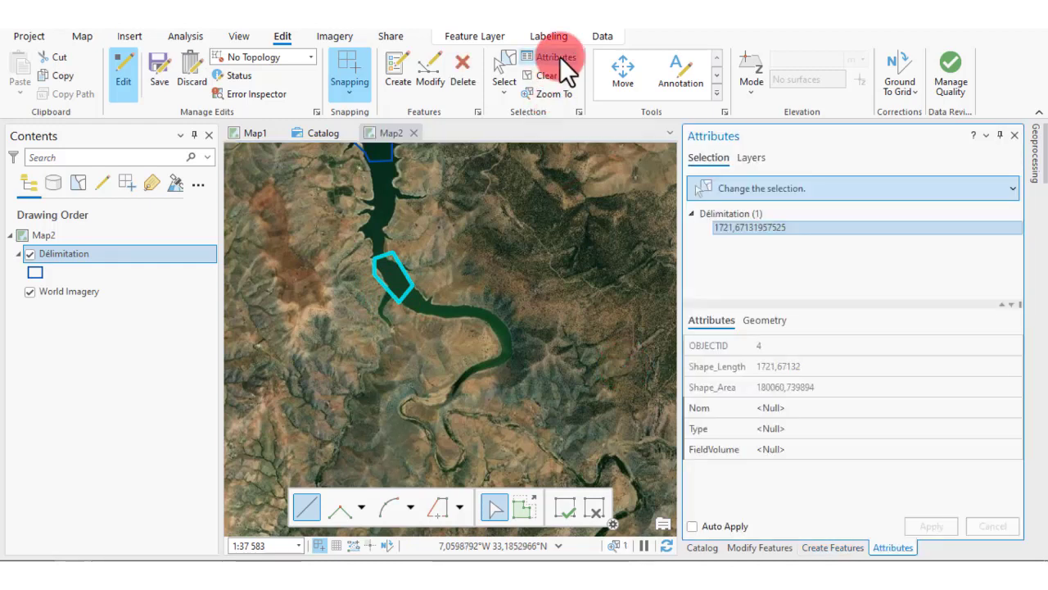
click(833, 401)
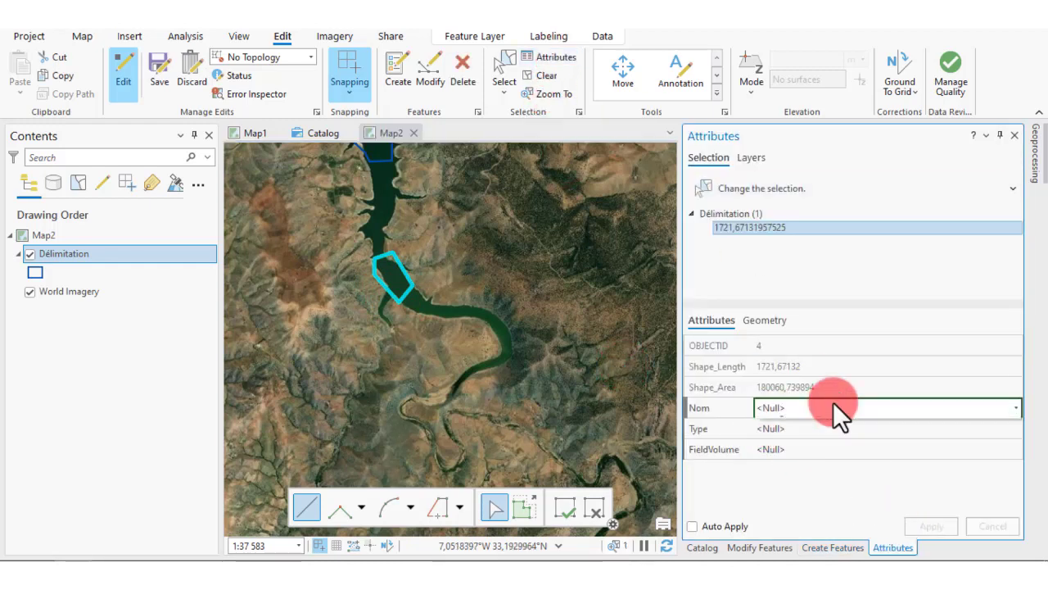
click(833, 401)
click(795, 406)
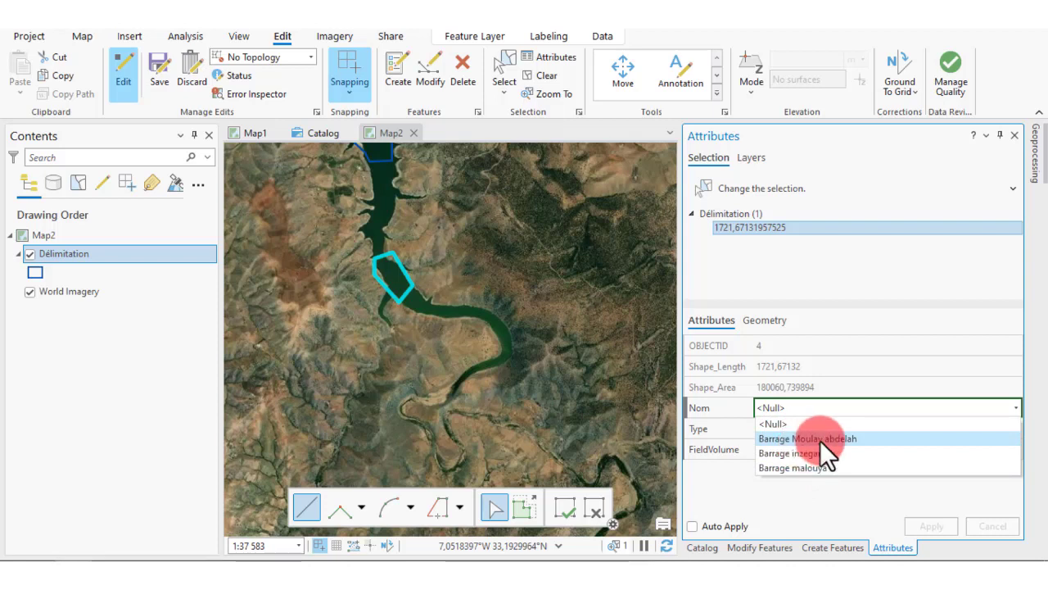
click(821, 440)
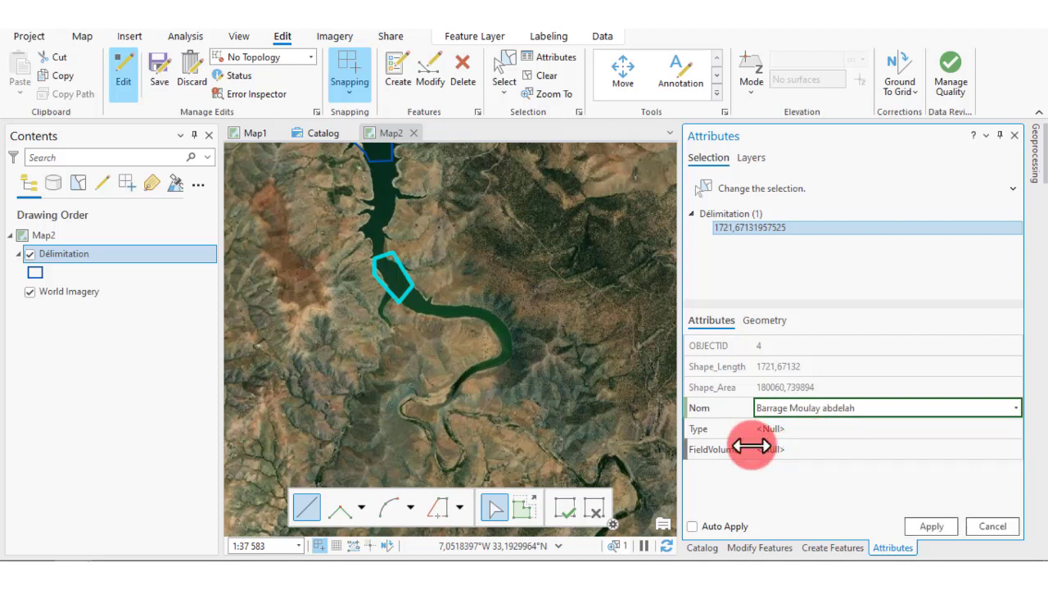
Try the values 0 and 400 in the polygon's FieldVolume to test the limits of the Volume domain
click(800, 449)
text(0)
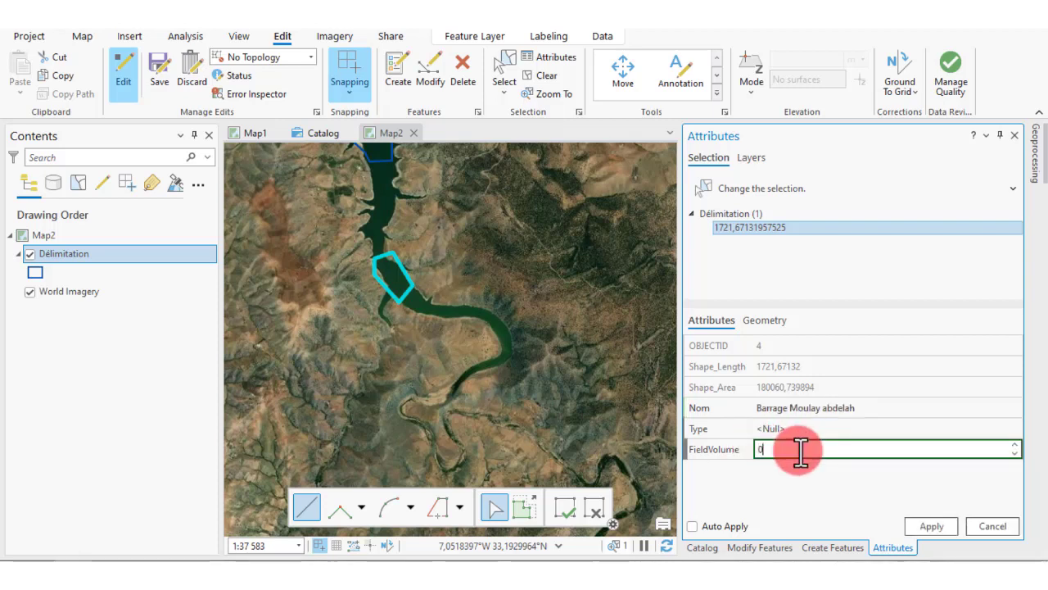
key(Return)
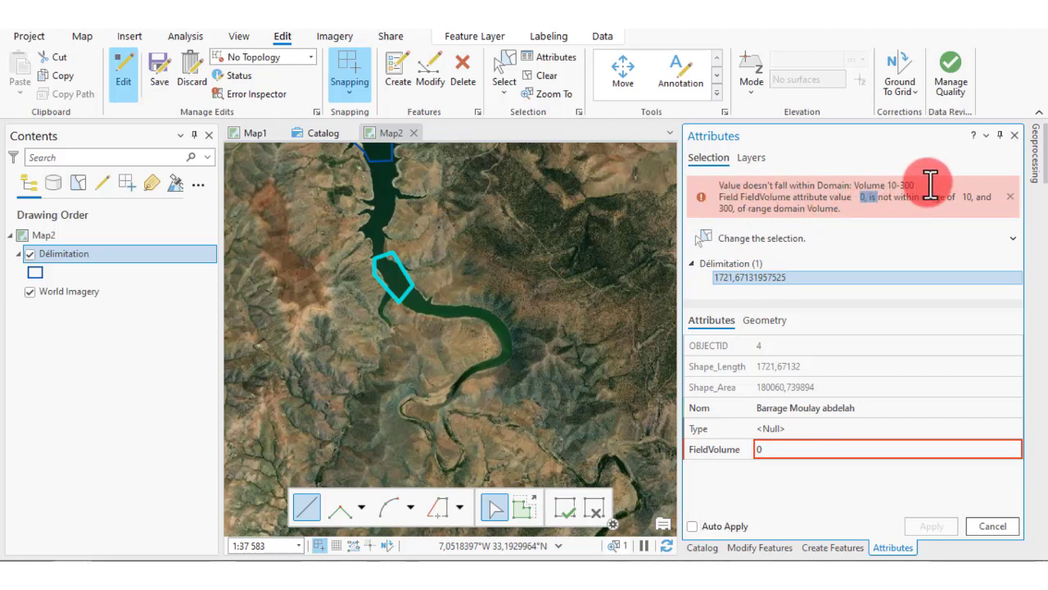
drag(918, 185, 889, 188)
click(774, 448)
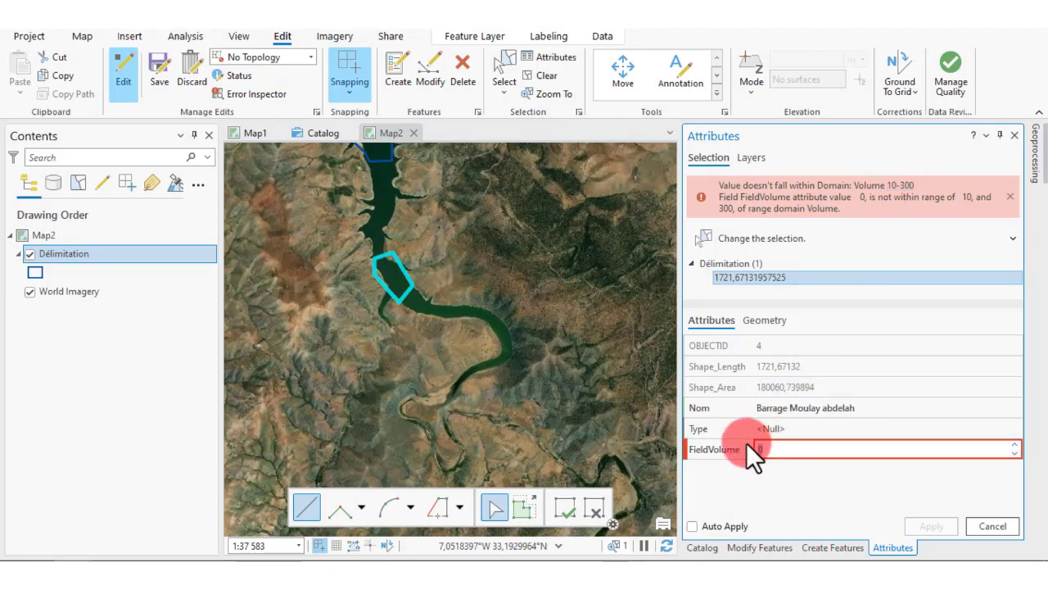
mouse_move(746, 442)
text(400)
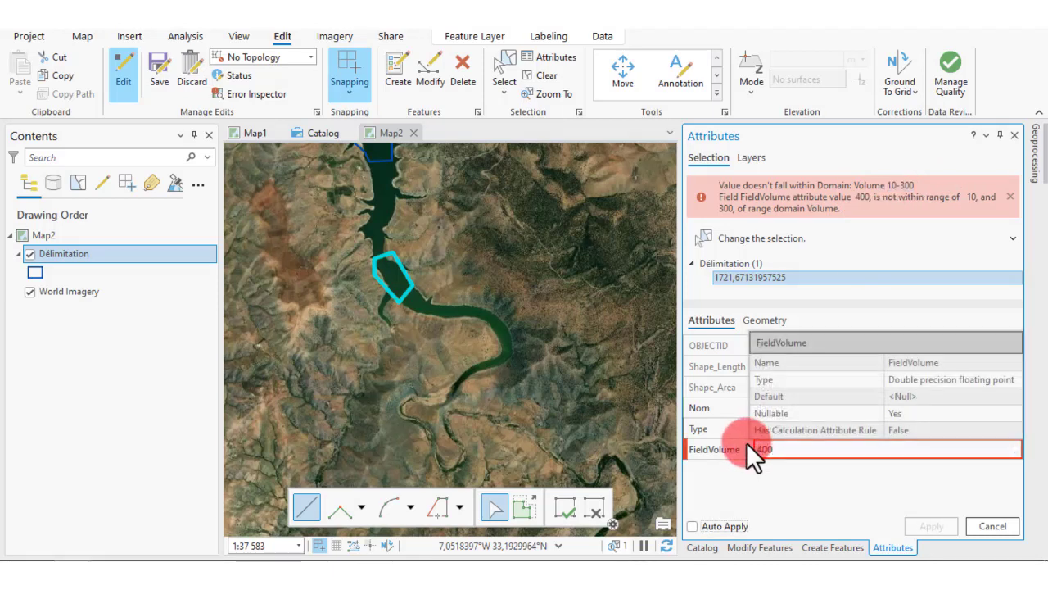
Set the polygon's FieldVolume to 250 and apply the attribute changes
click(793, 451)
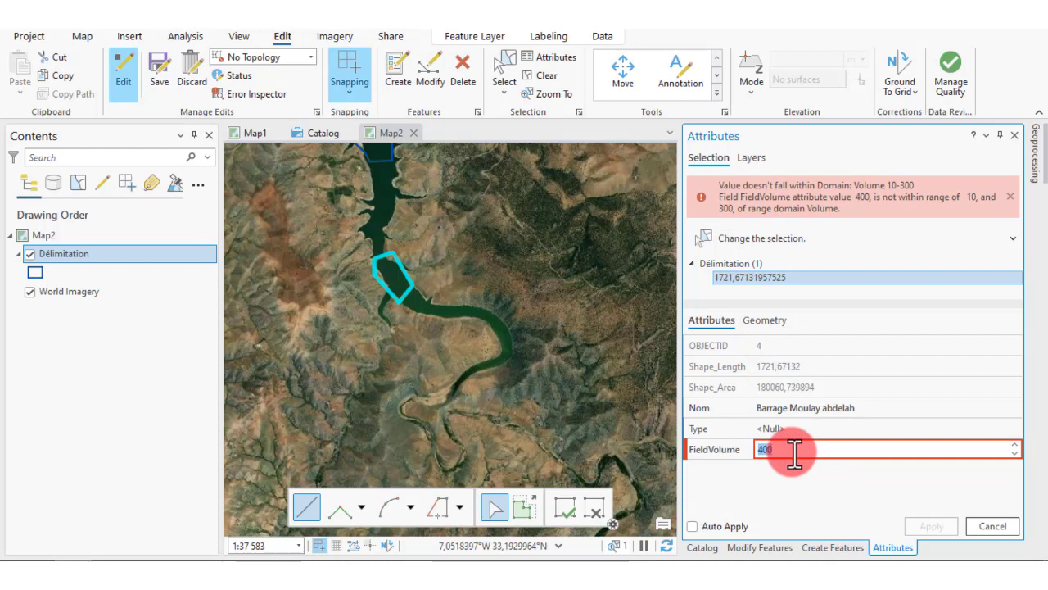
text(250)
click(934, 529)
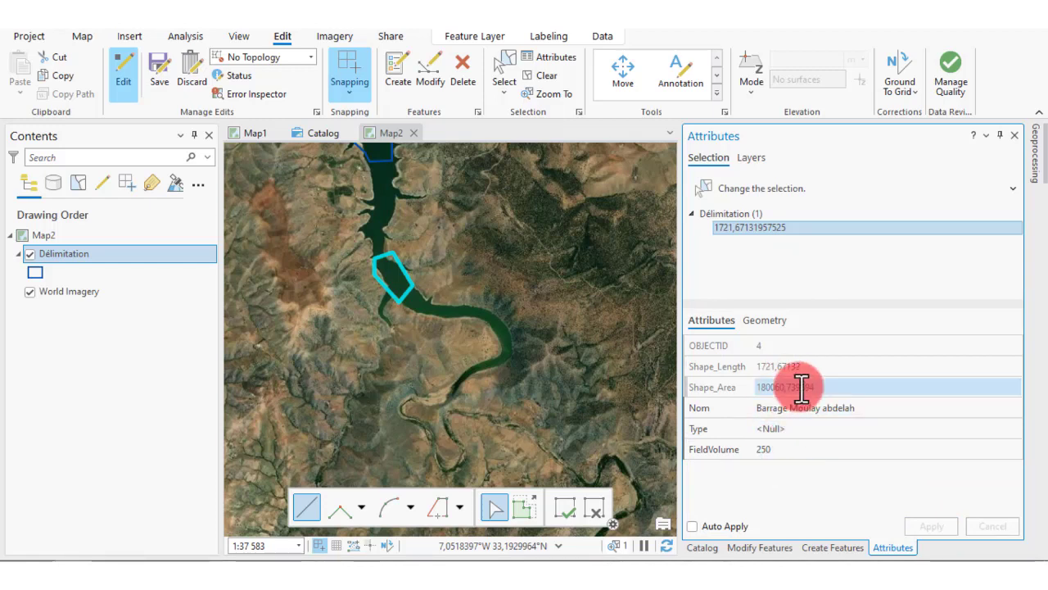
click(778, 427)
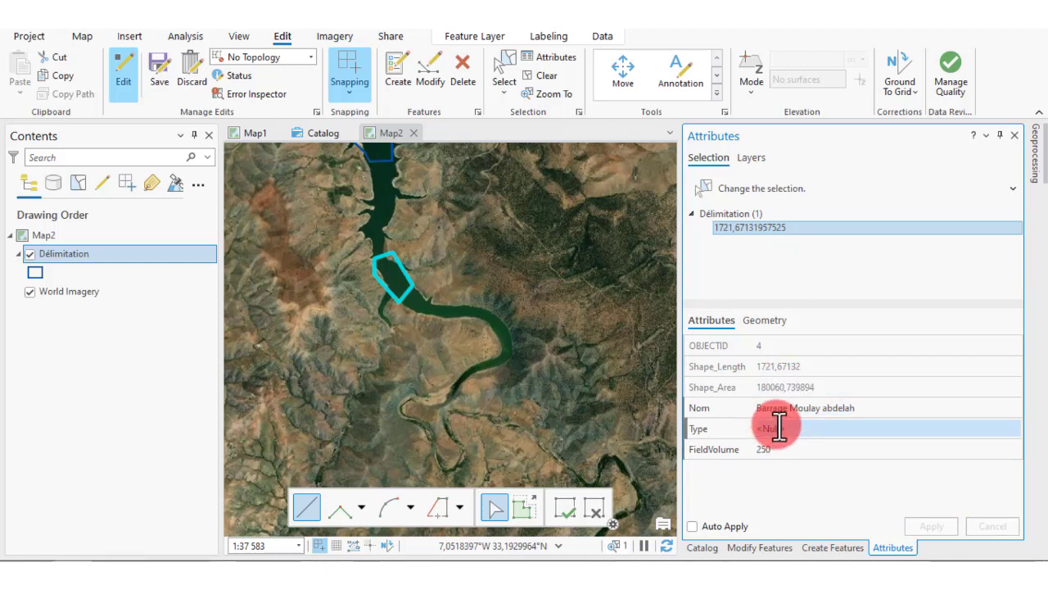
Check the new polygon's record in the Délimitation attribute table, close the table, and save all edits
click(393, 281)
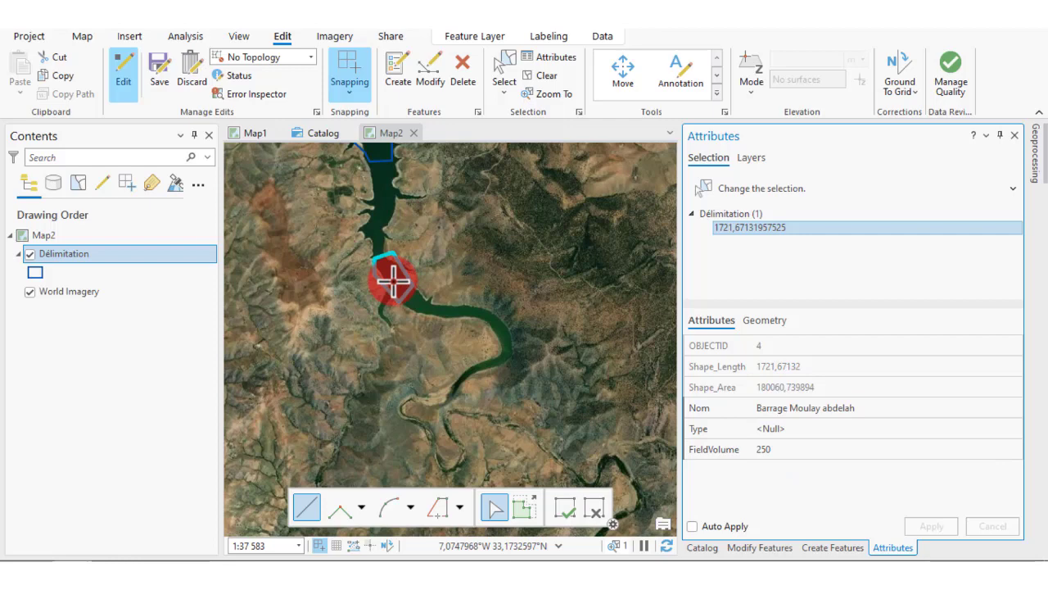
right_click(86, 250)
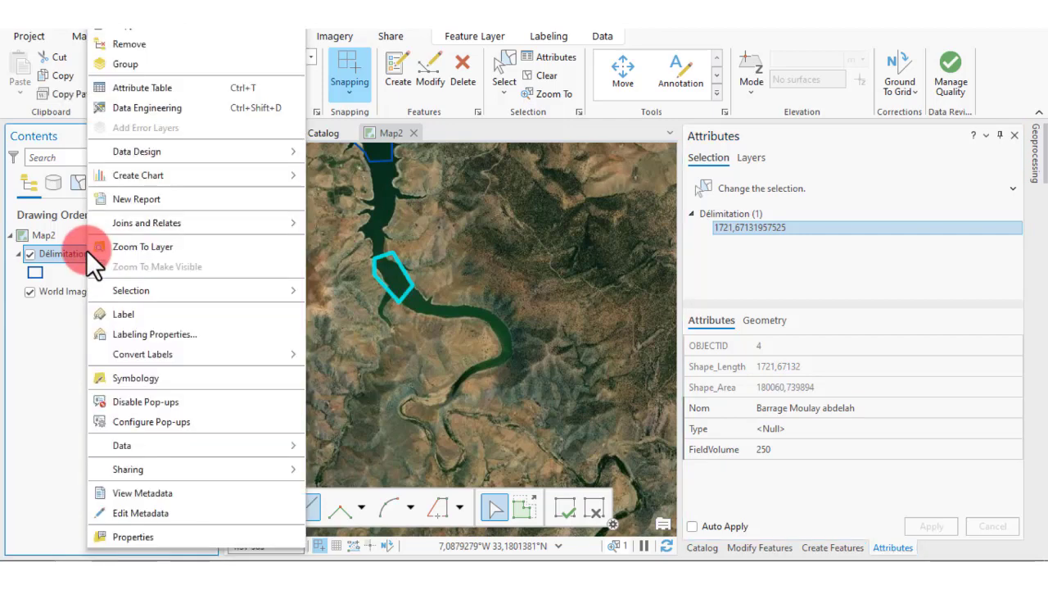
click(148, 93)
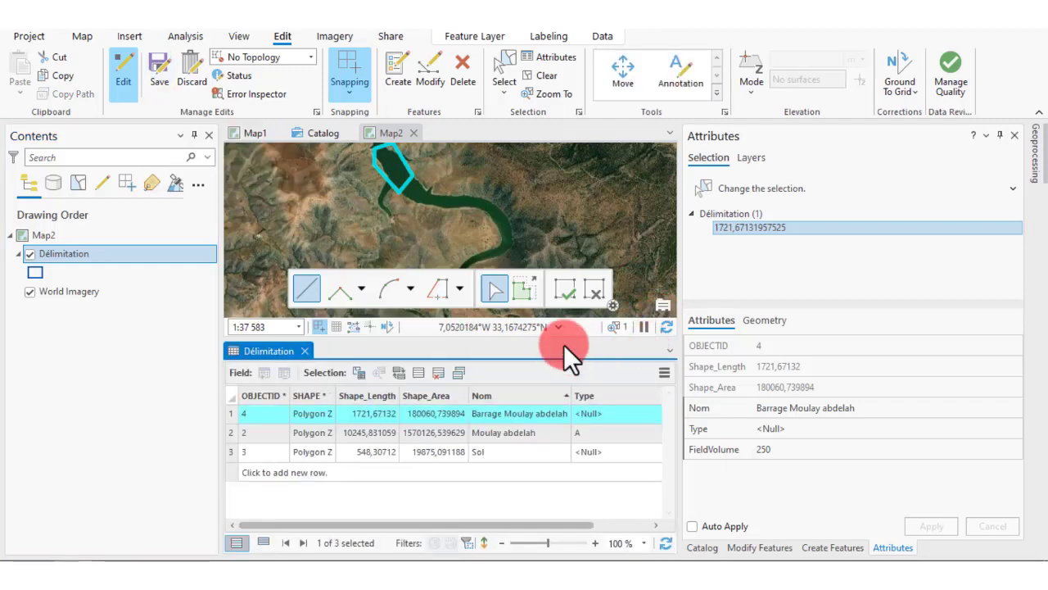
click(558, 366)
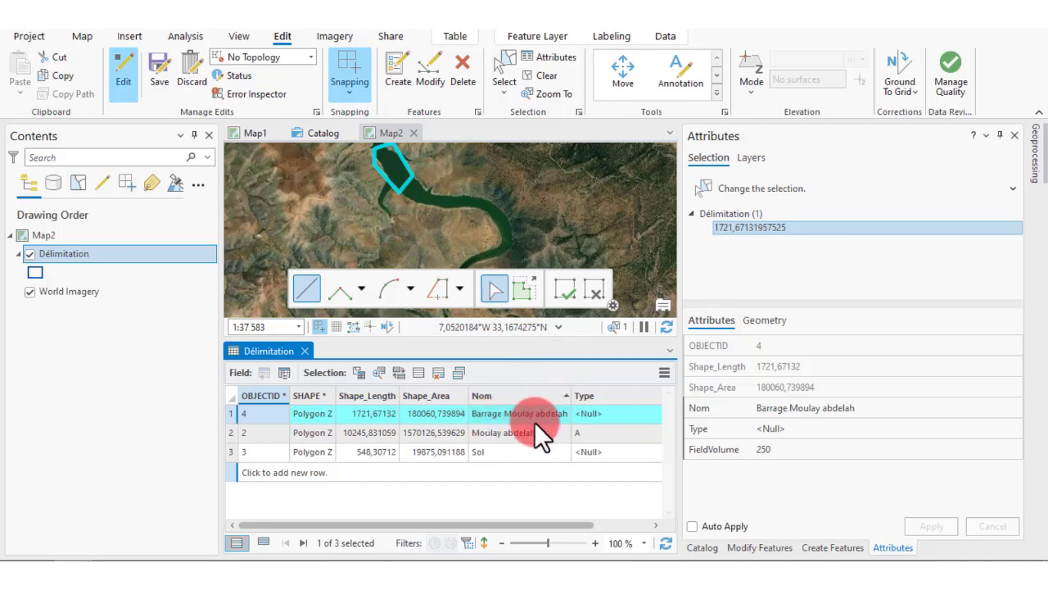
click(305, 351)
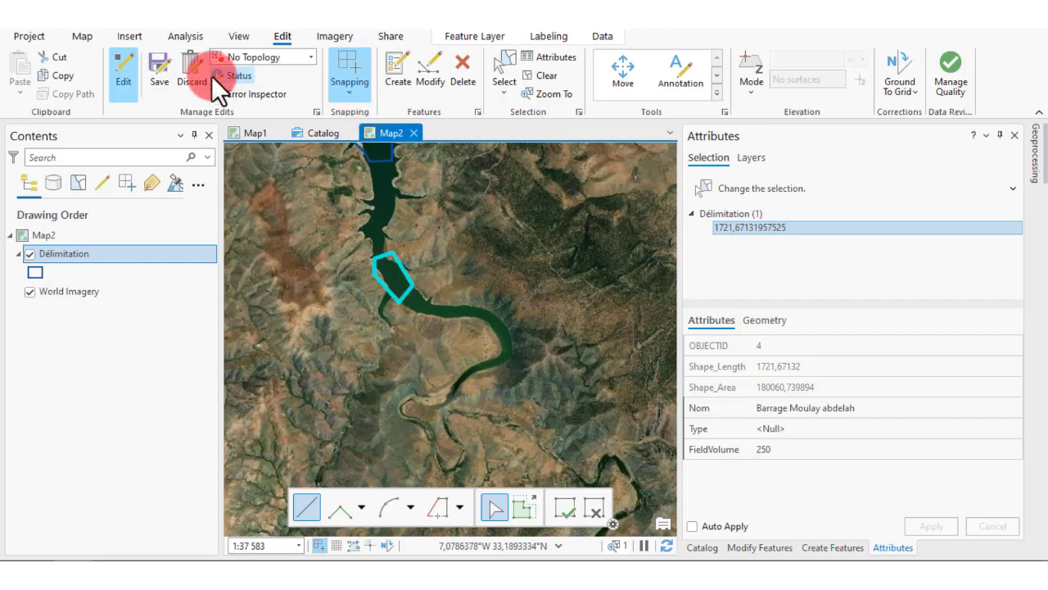
click(167, 67)
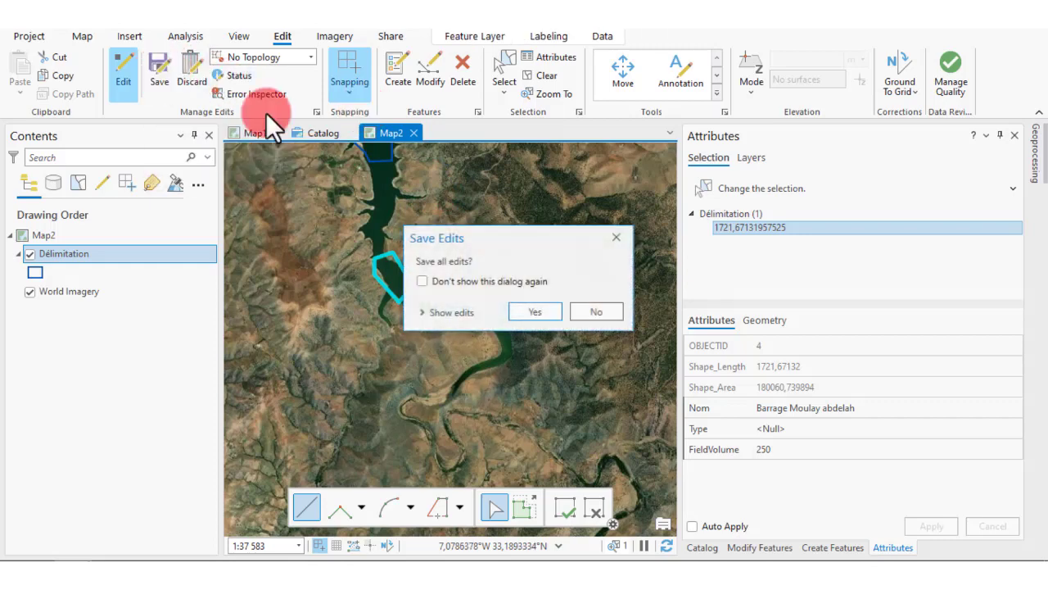
click(529, 306)
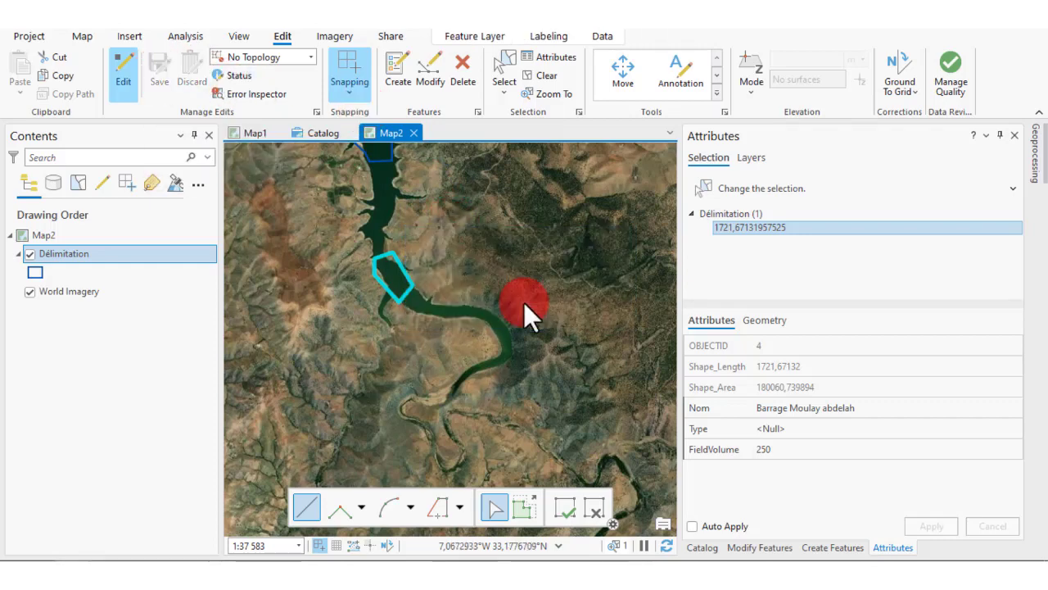
Select the large existing reservoir polygon north of the new one and set its Nom to "Barrage Moulay abdelah"
click(82, 36)
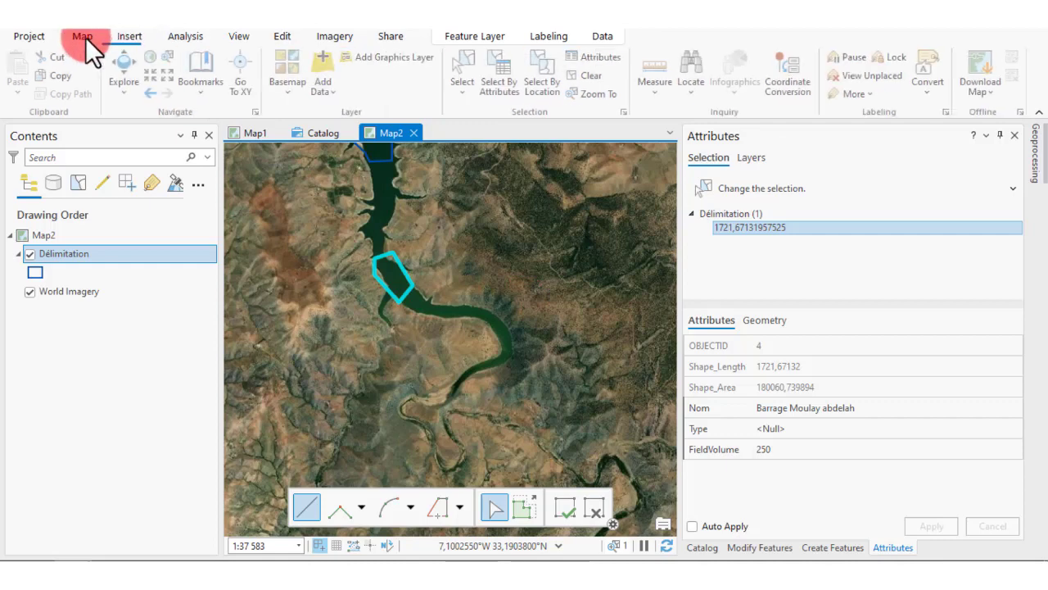
click(127, 70)
click(396, 194)
drag(396, 194, 545, 445)
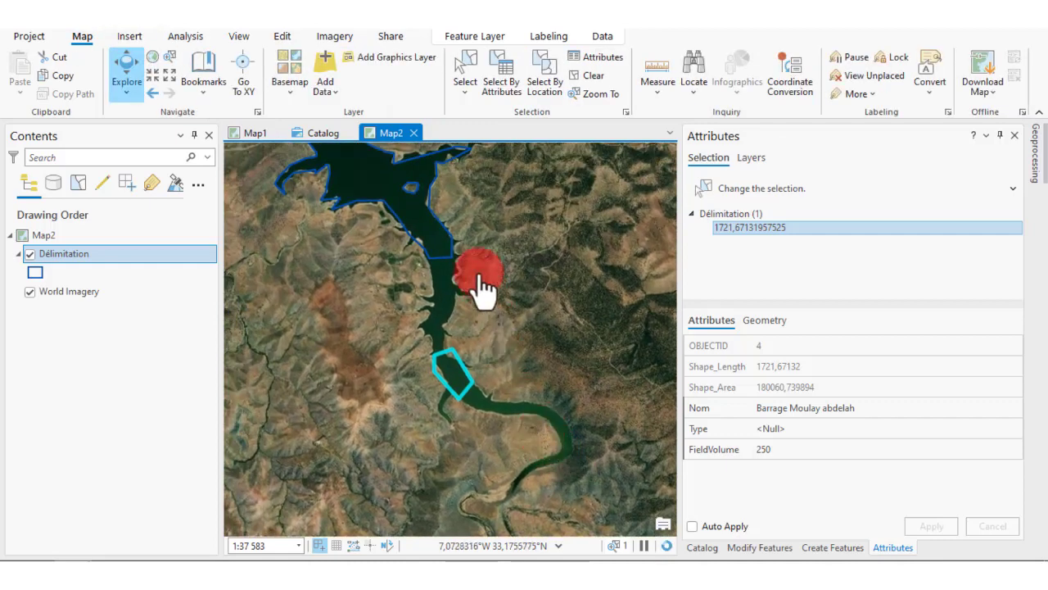
drag(480, 281, 562, 414)
click(465, 56)
click(429, 203)
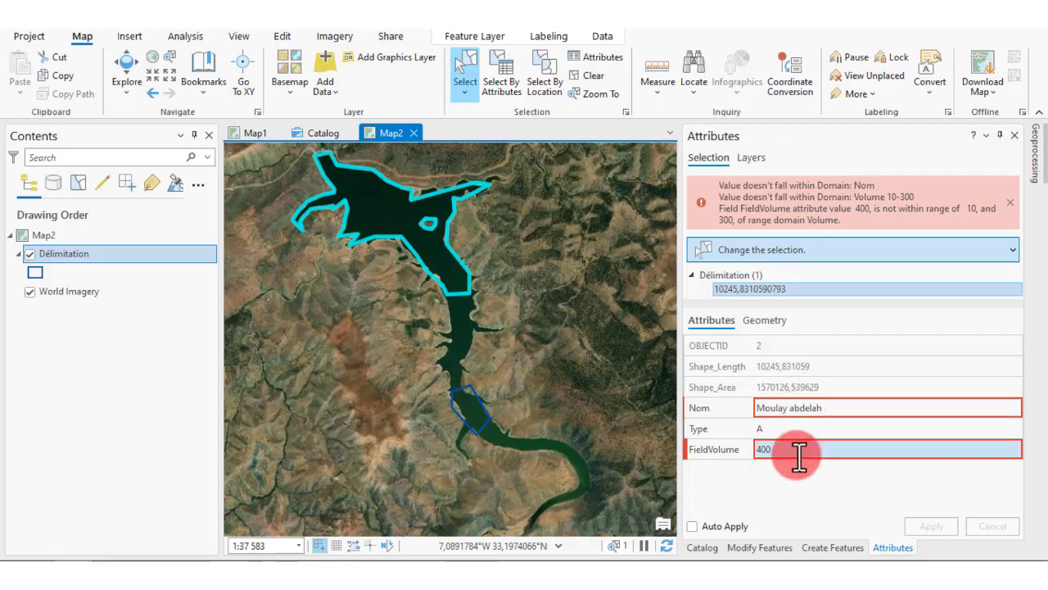
click(828, 405)
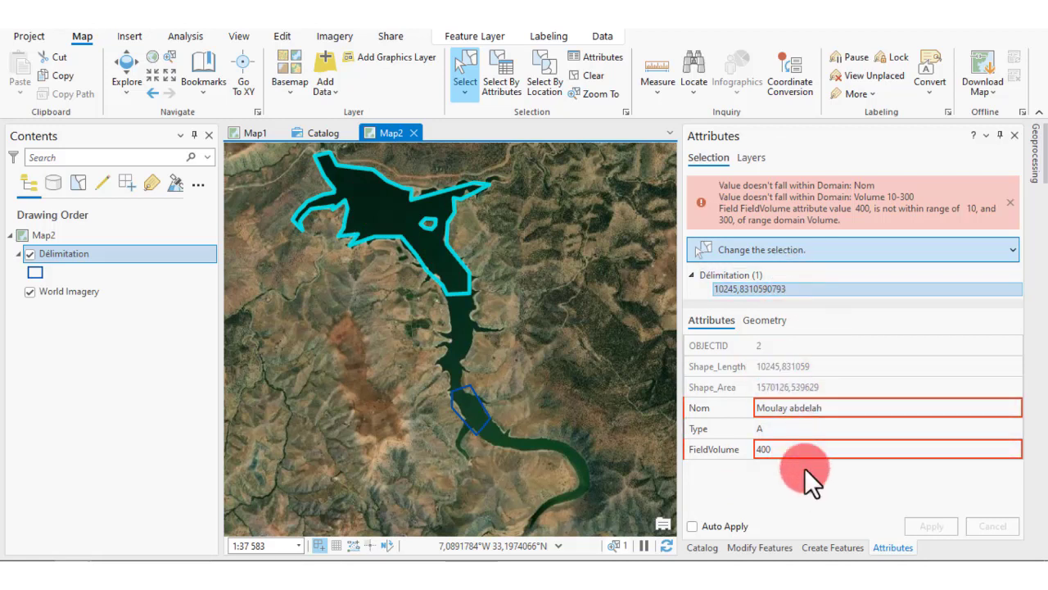
click(802, 405)
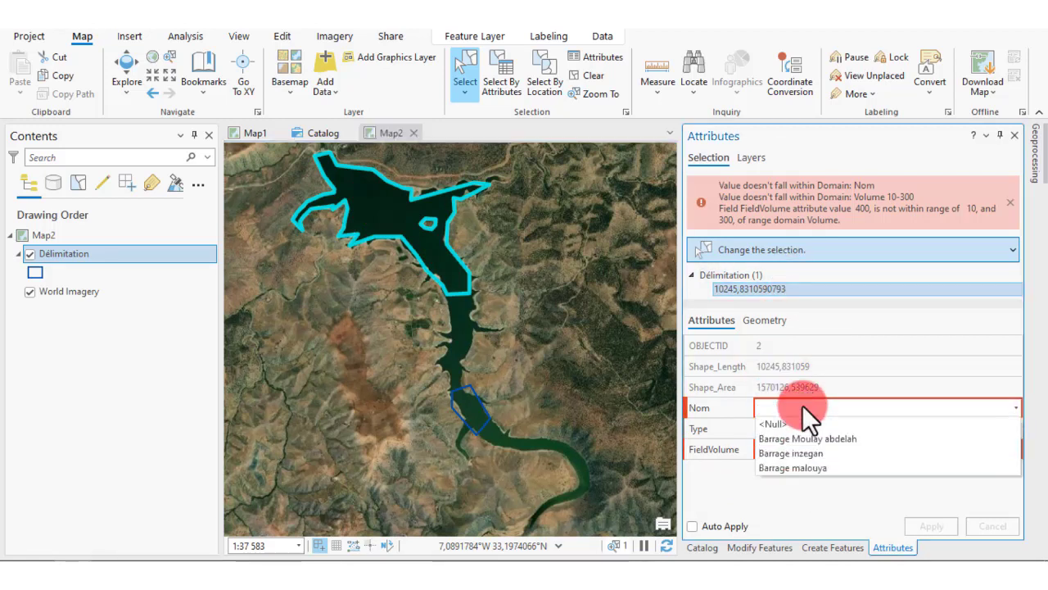
click(792, 436)
Set the large reservoir polygon's FieldVolume to 300 and apply the attribute changes
click(791, 449)
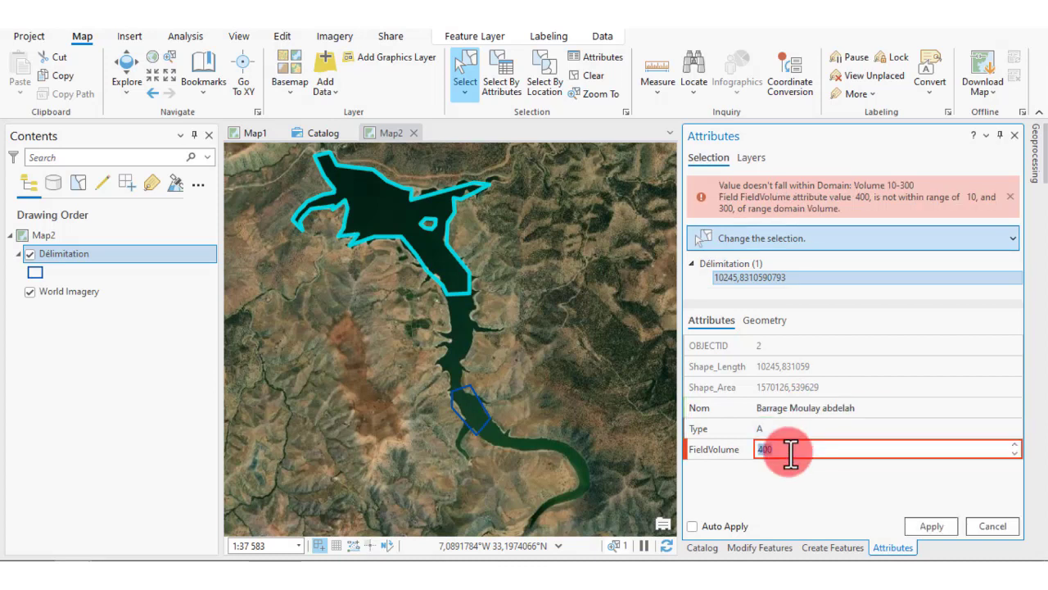
text(300)
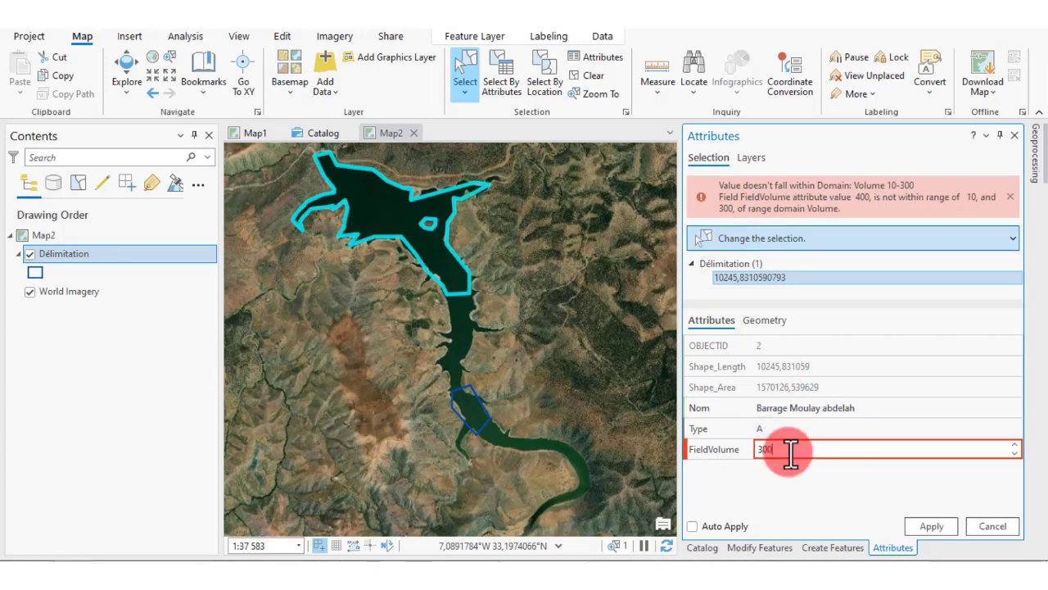
click(909, 527)
click(919, 524)
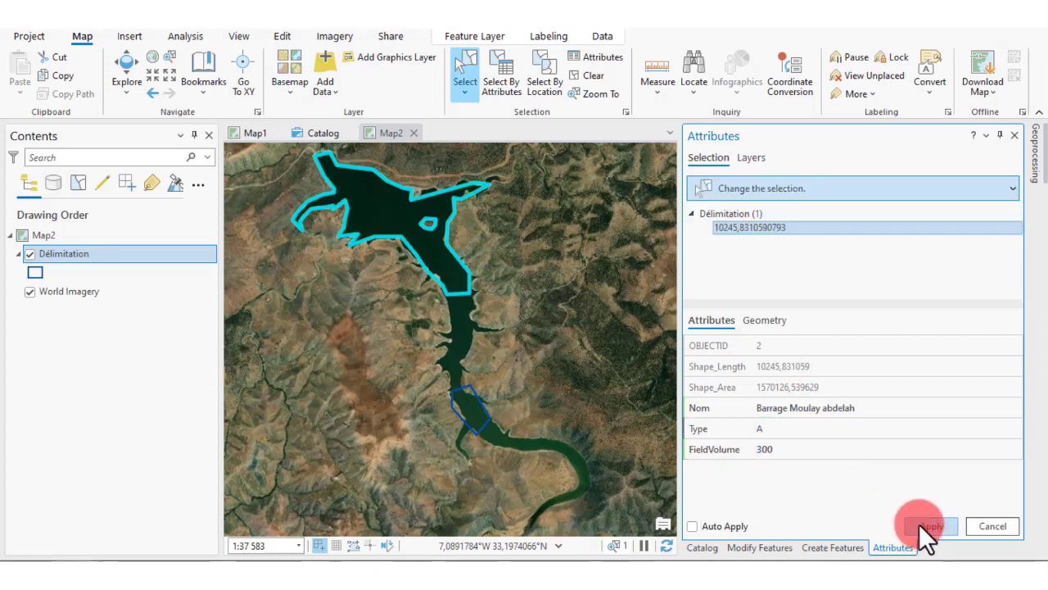
Select the small island polygon inside the reservoir and set its FieldVolume to 10
click(430, 223)
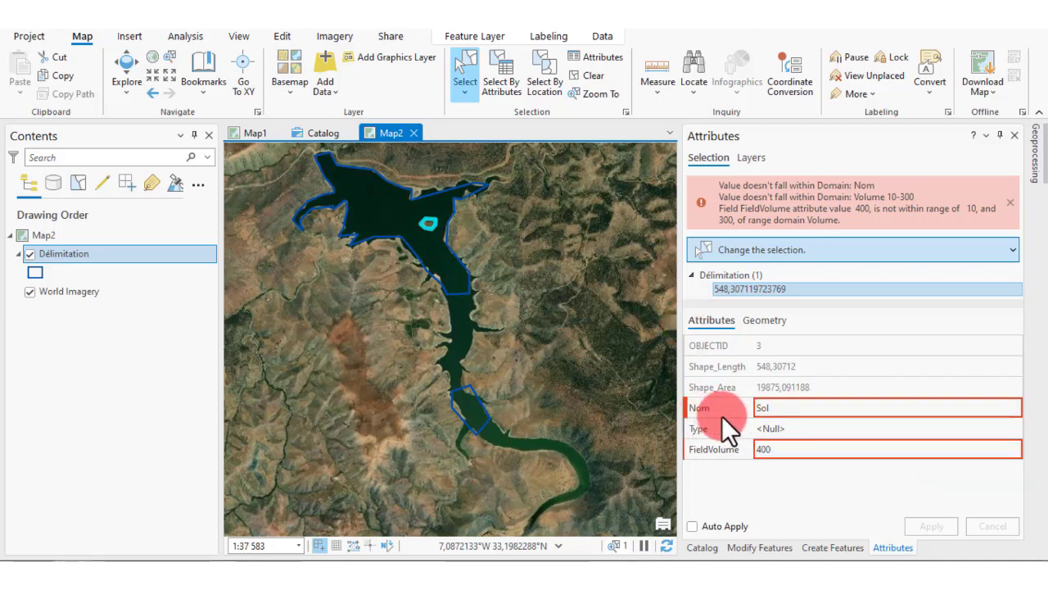
mouse_move(728, 414)
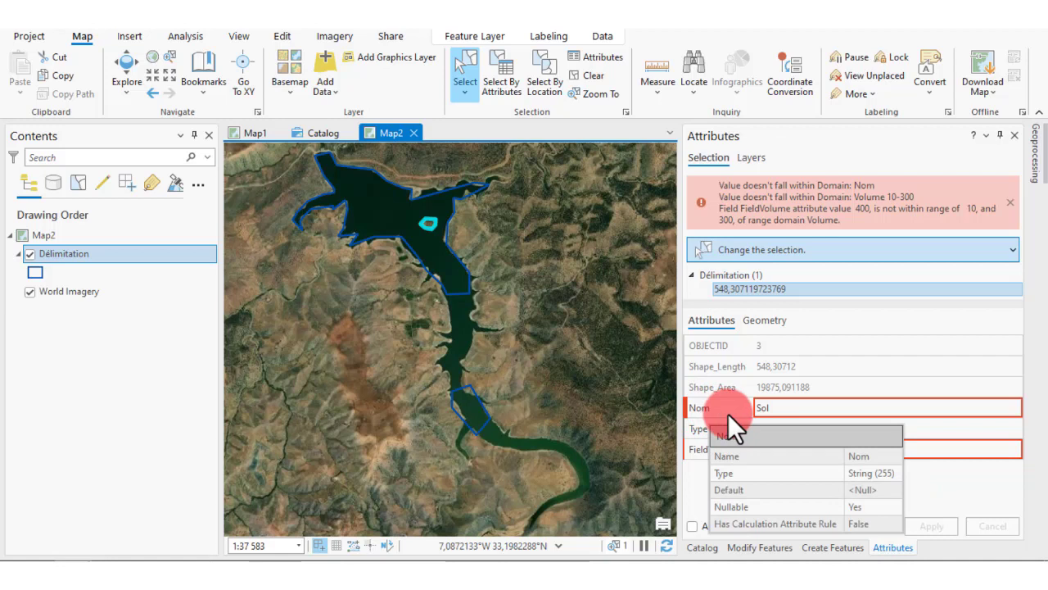
click(793, 448)
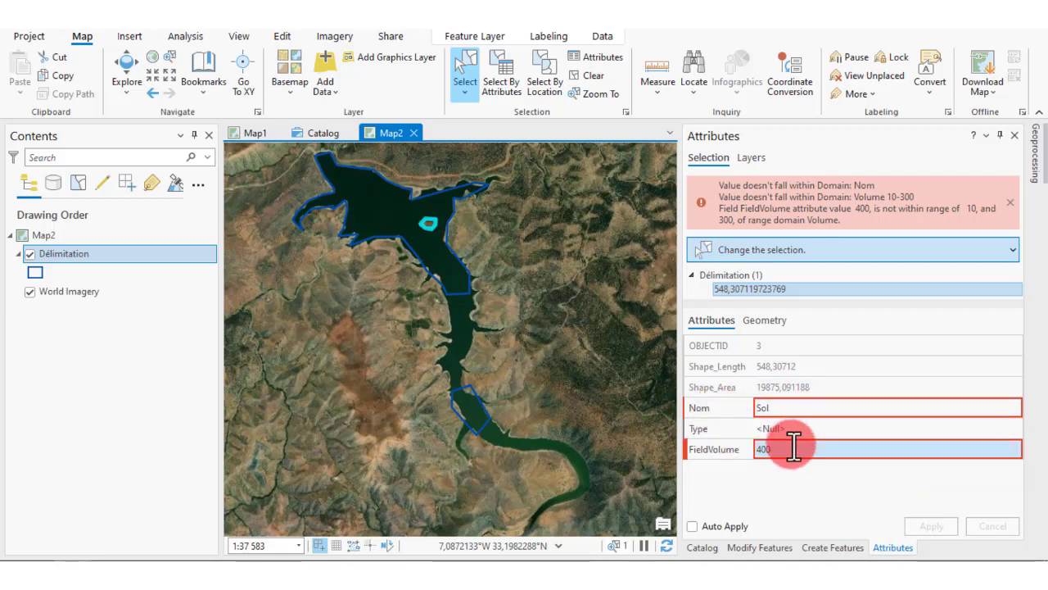
key(BackSpace)
text(0)
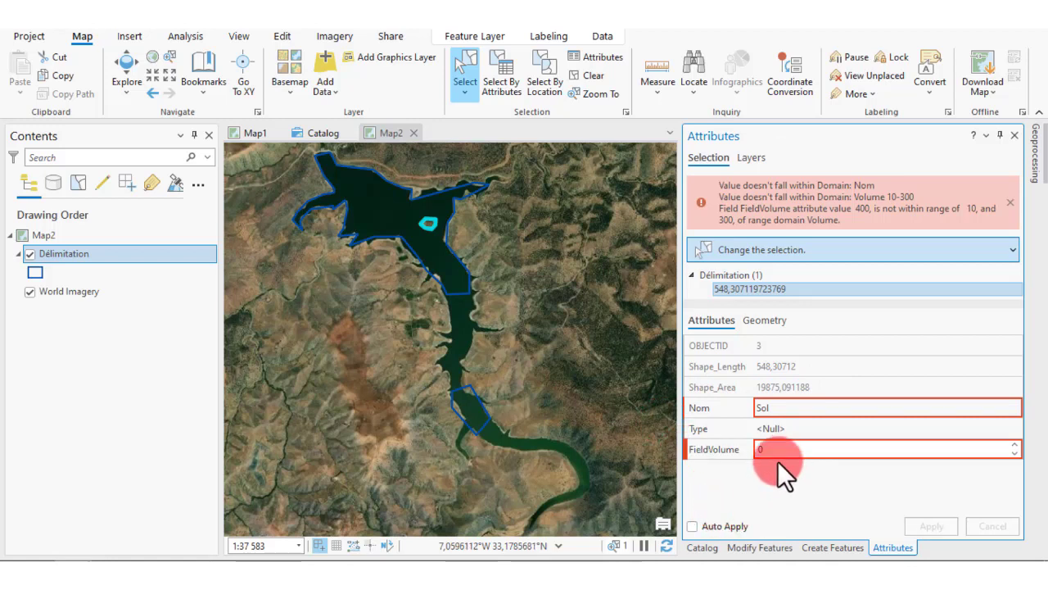
key(BackSpace)
text(10)
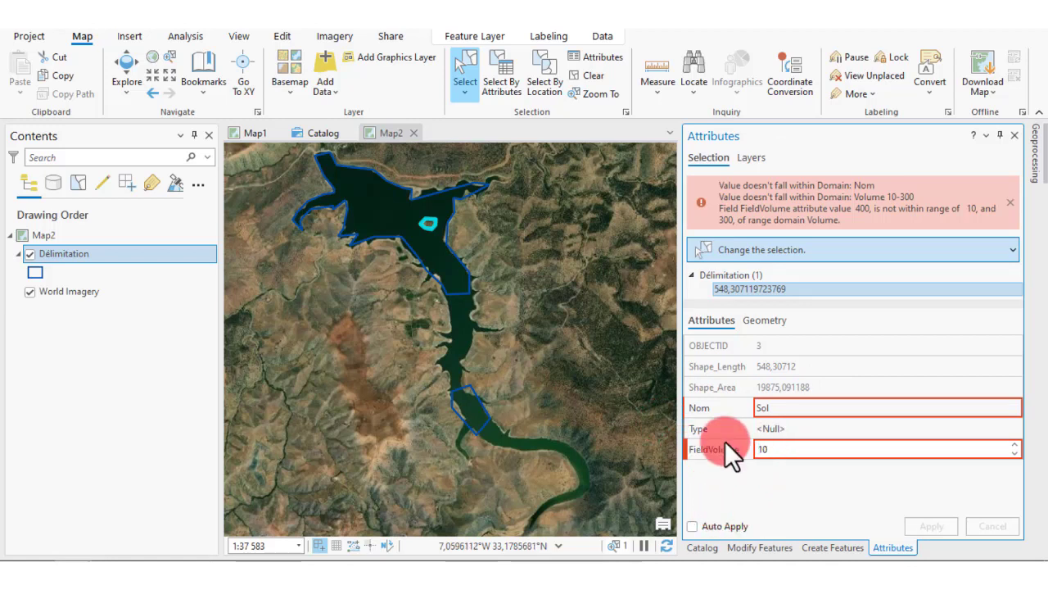
key(Return)
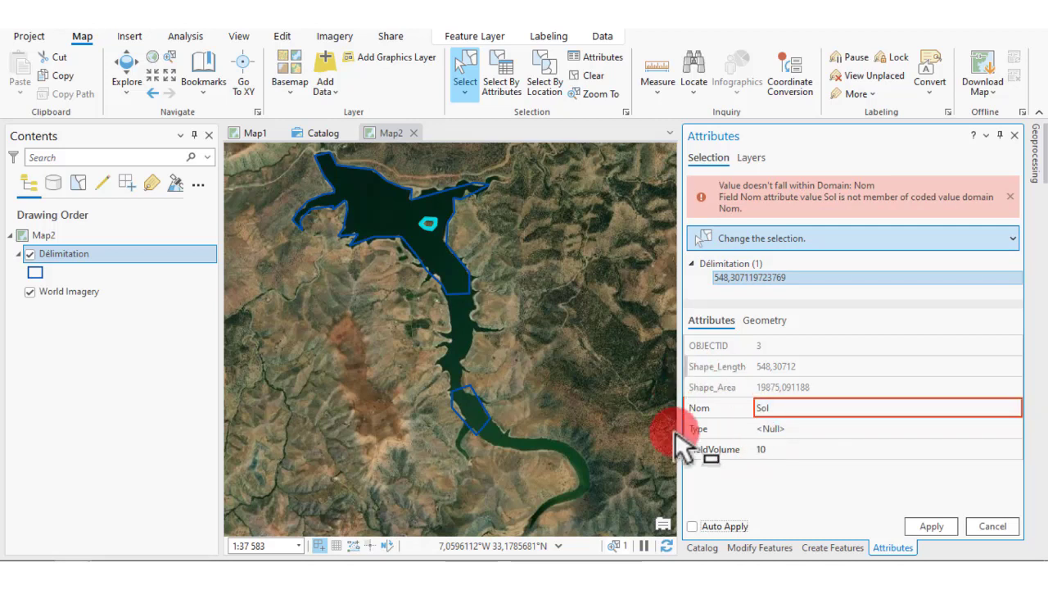
Try to apply a FieldVolume of 0 to the island polygon while its Nom remains "Sol"
click(770, 451)
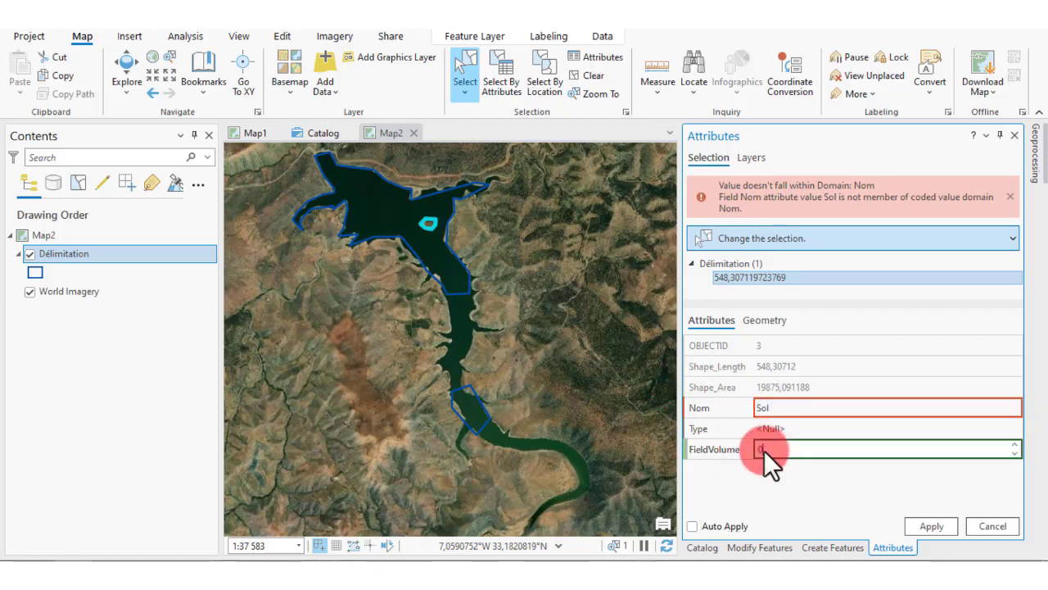
text(0)
click(931, 526)
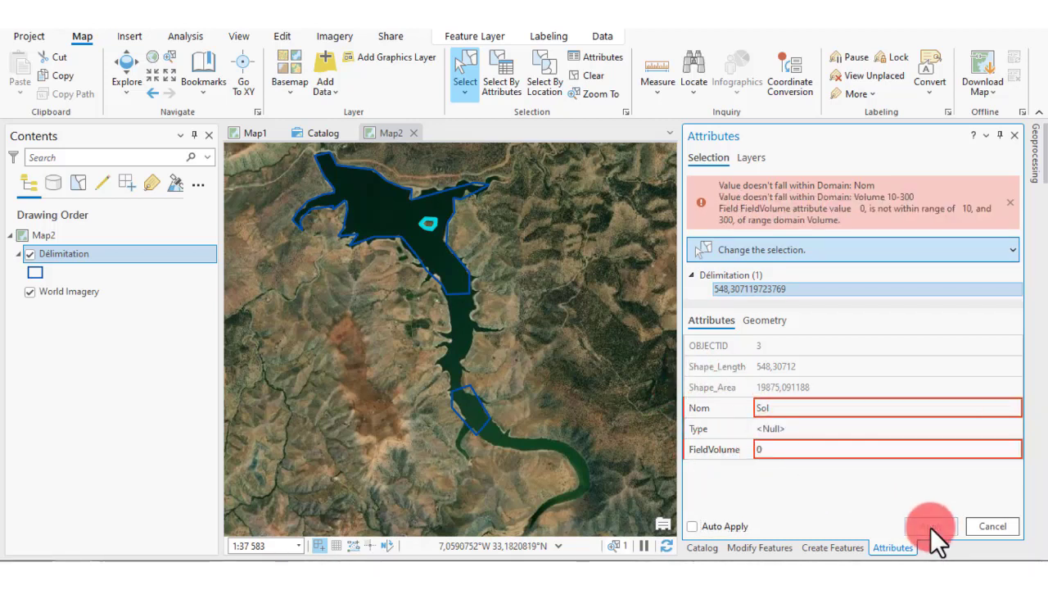
click(1011, 202)
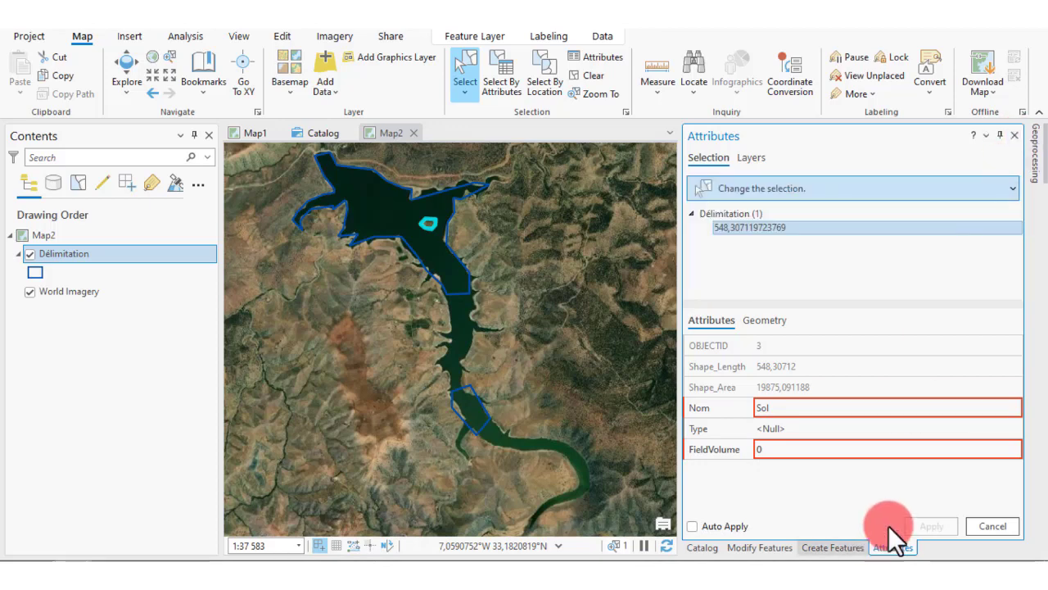
click(1014, 135)
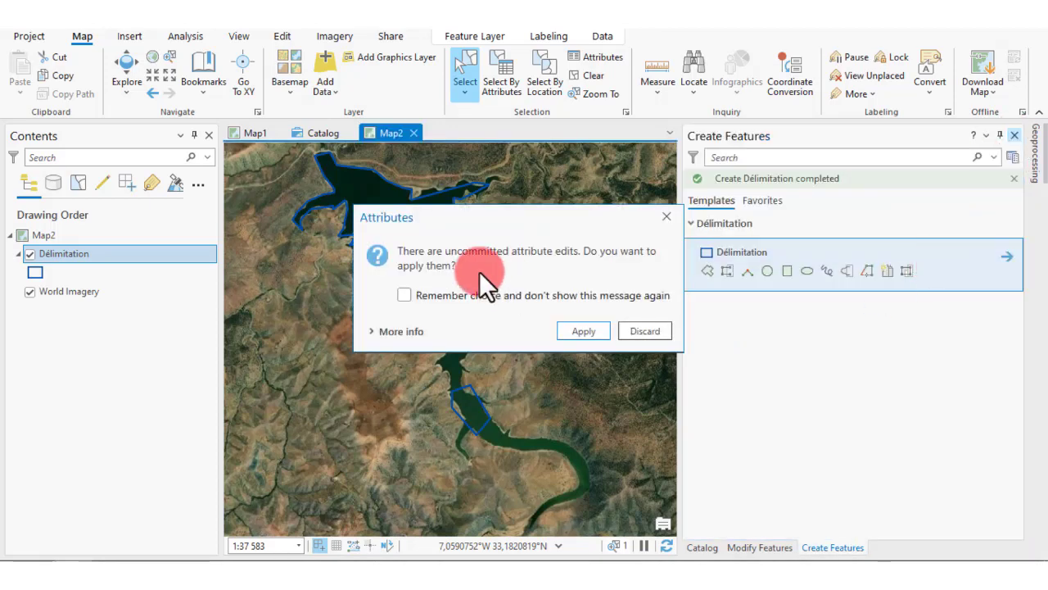
click(593, 330)
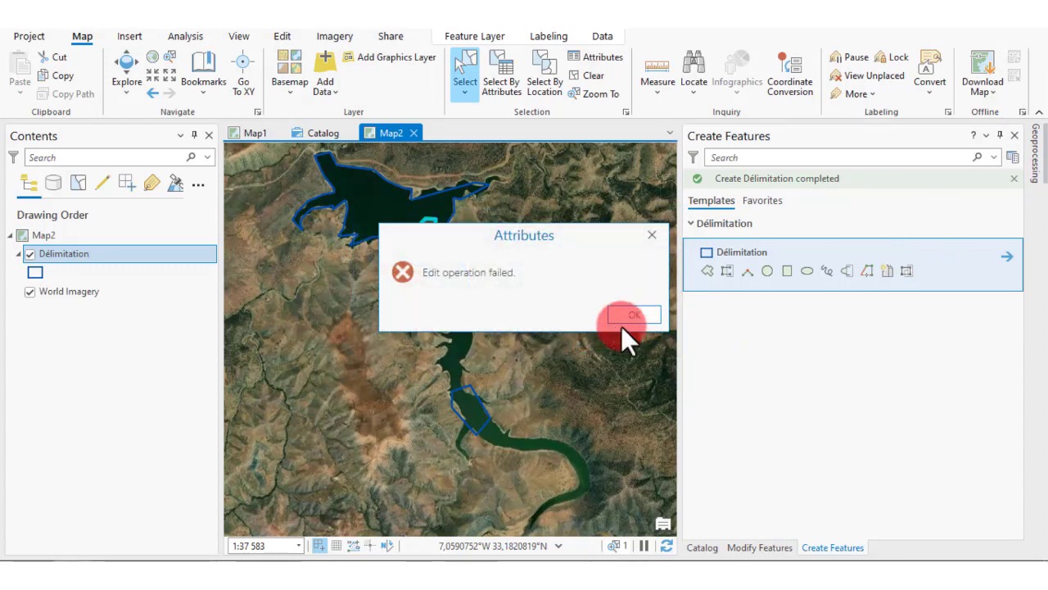
click(619, 319)
Delete the small island polygon inside the reservoir
click(431, 227)
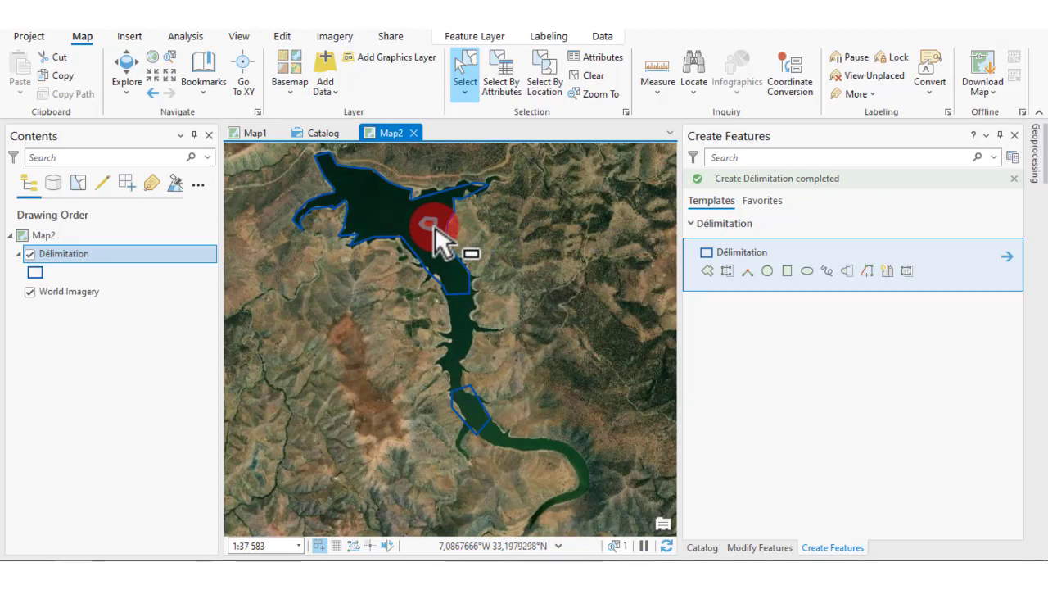
key(Delete)
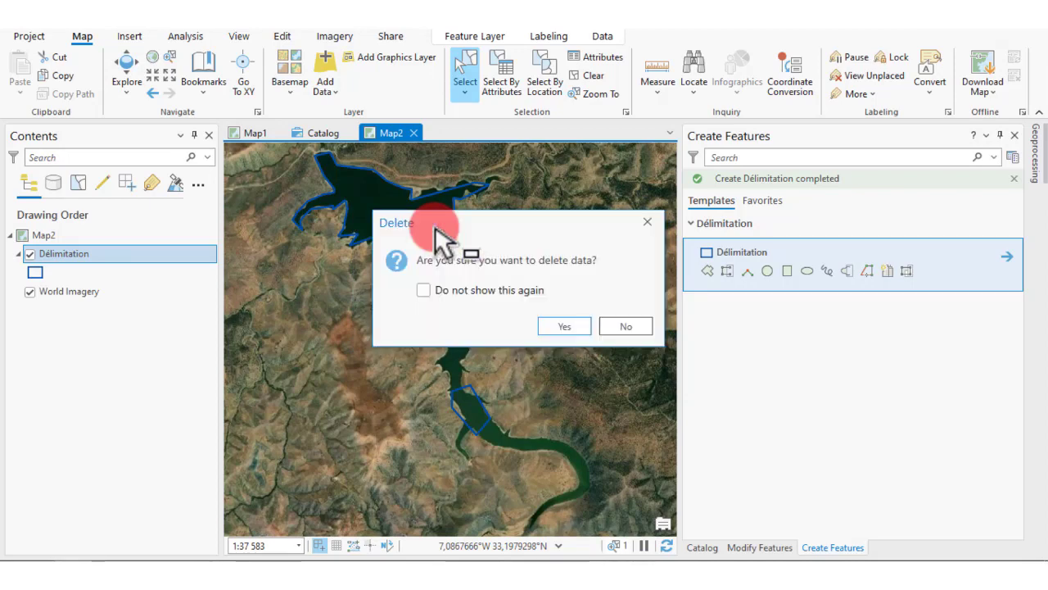
click(555, 324)
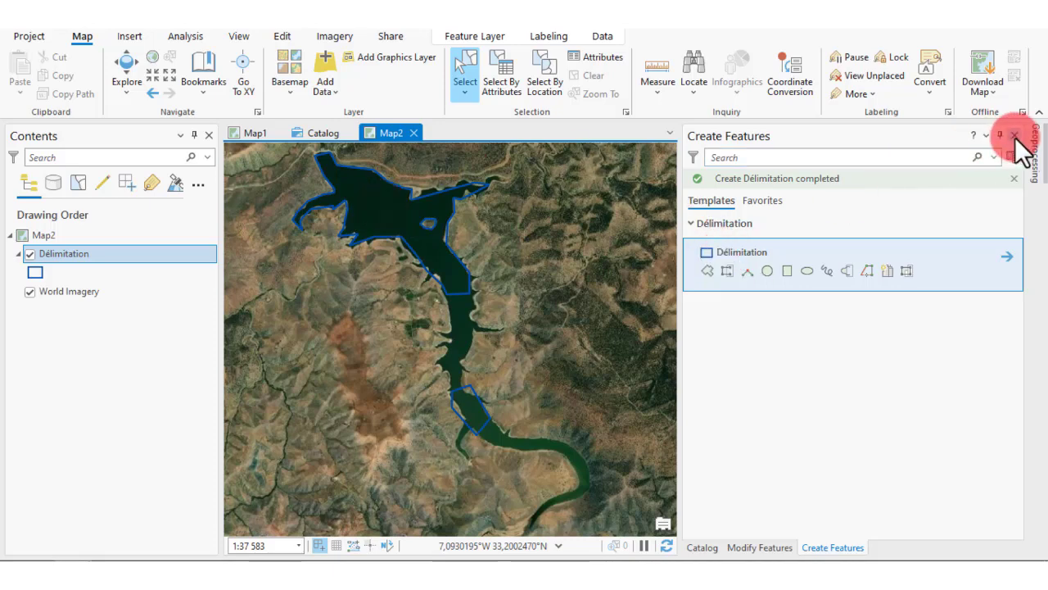
Show the project catalog and start a new topology in the Barage feature dataset of BD_Numérisation.gdb
click(700, 548)
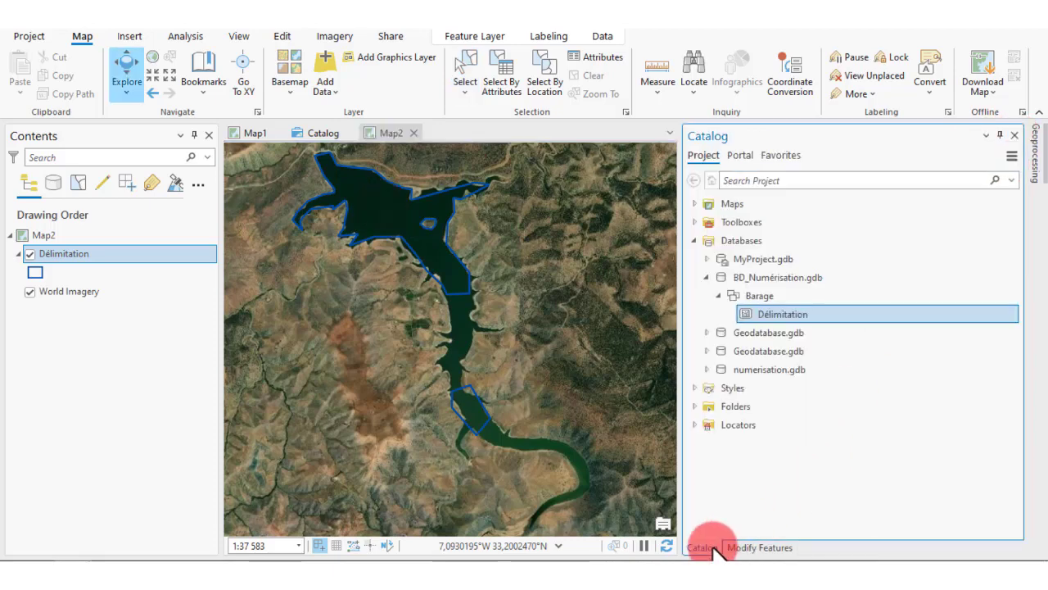
click(758, 298)
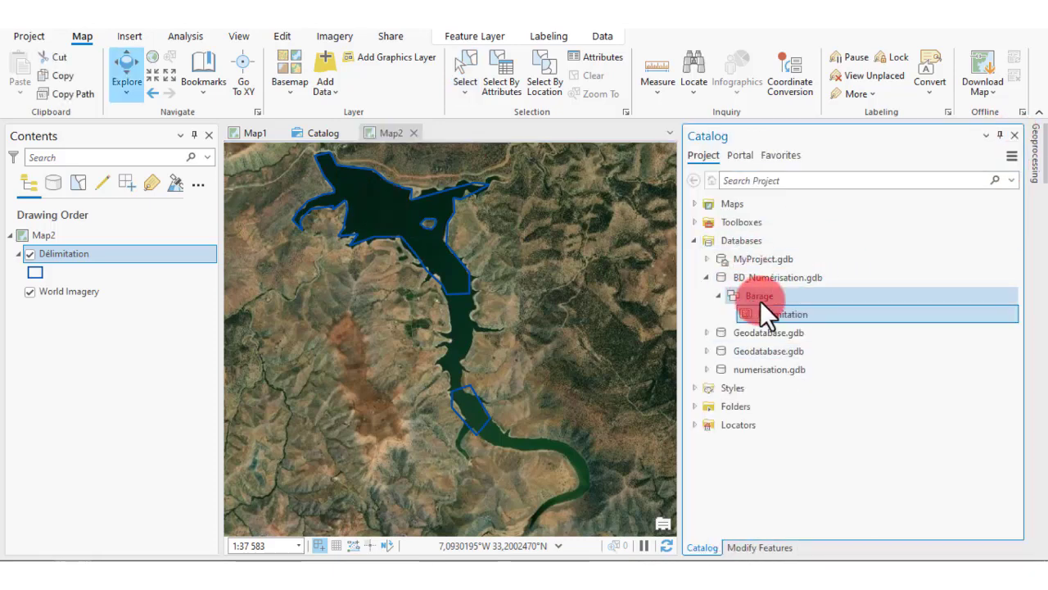
right_click(765, 292)
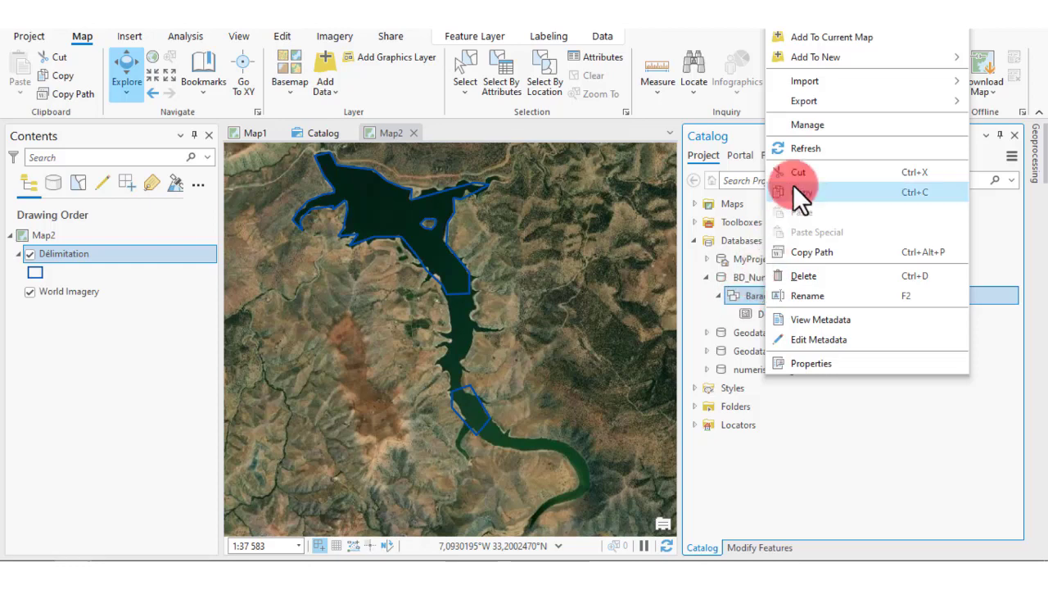
click(731, 293)
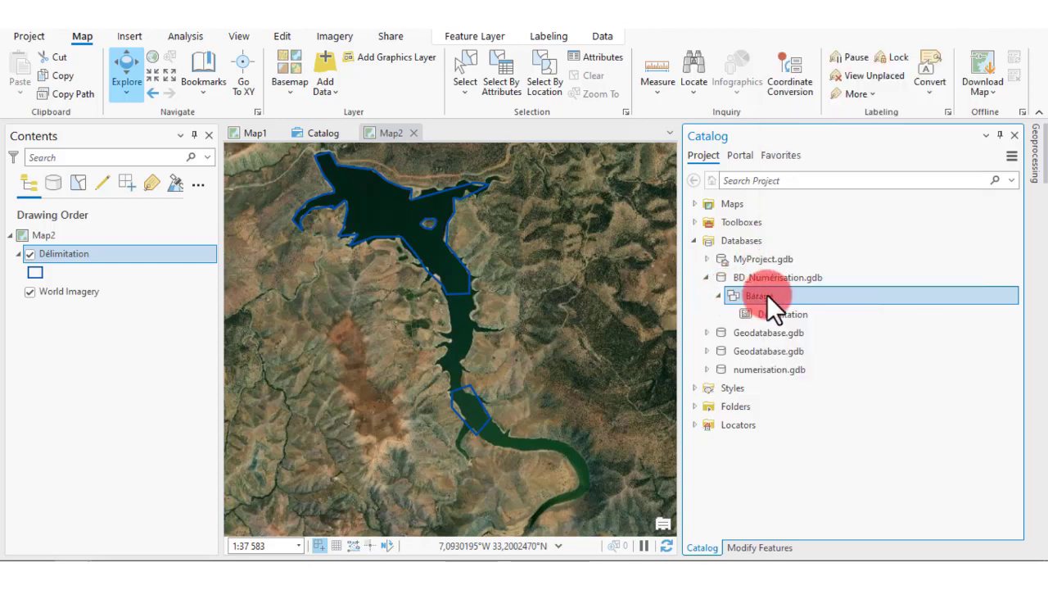
click(866, 426)
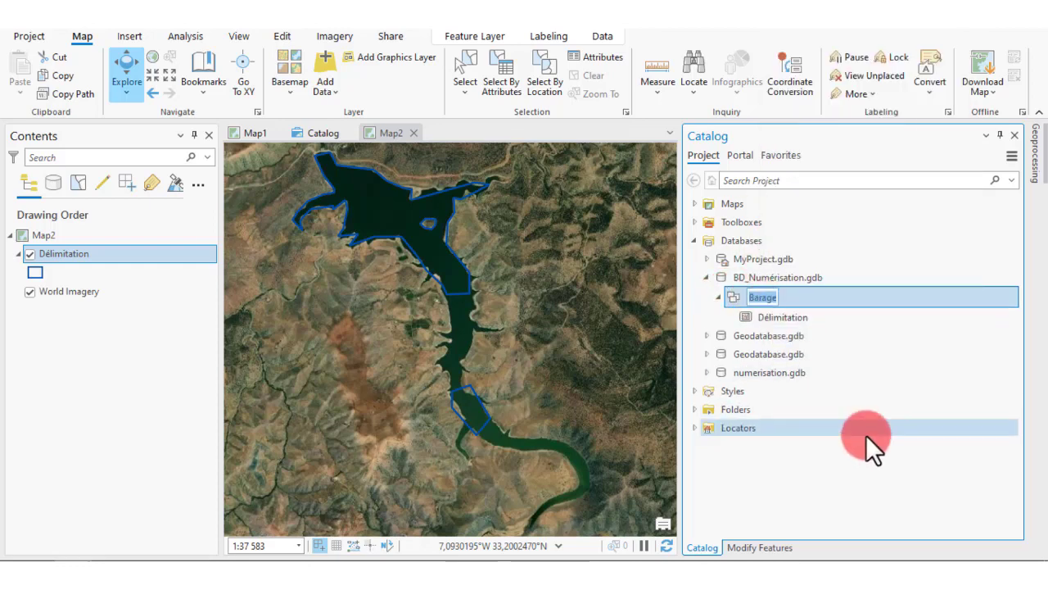
right_click(757, 297)
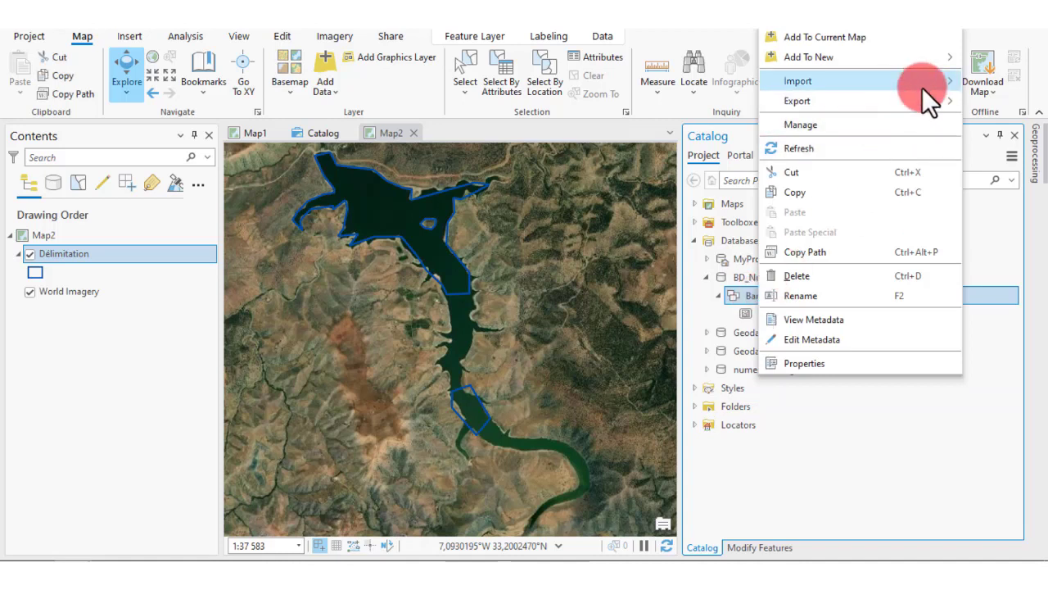
mouse_move(928, 96)
mouse_move(918, 28)
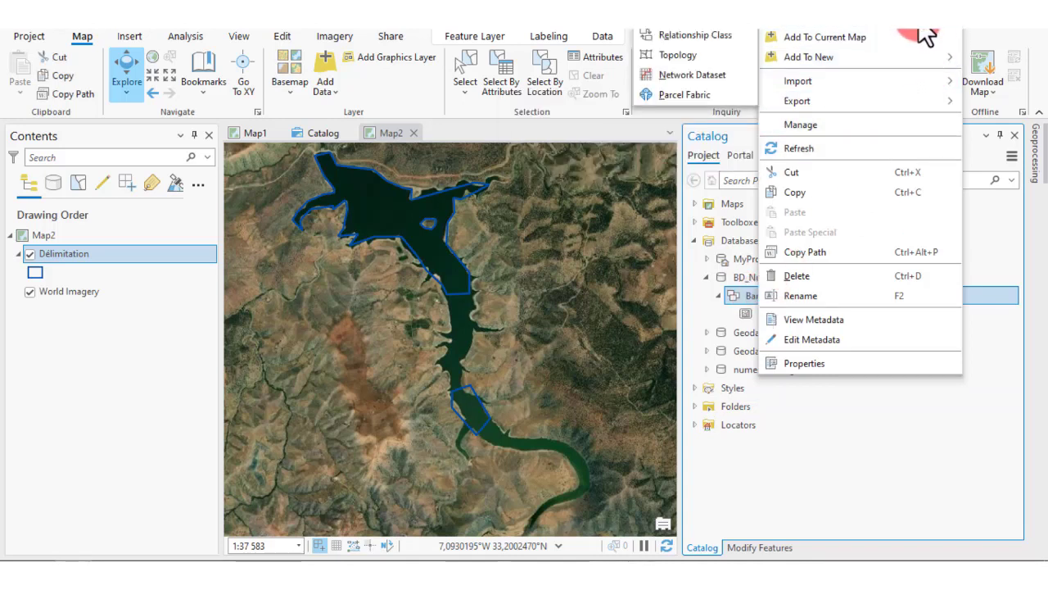
click(667, 54)
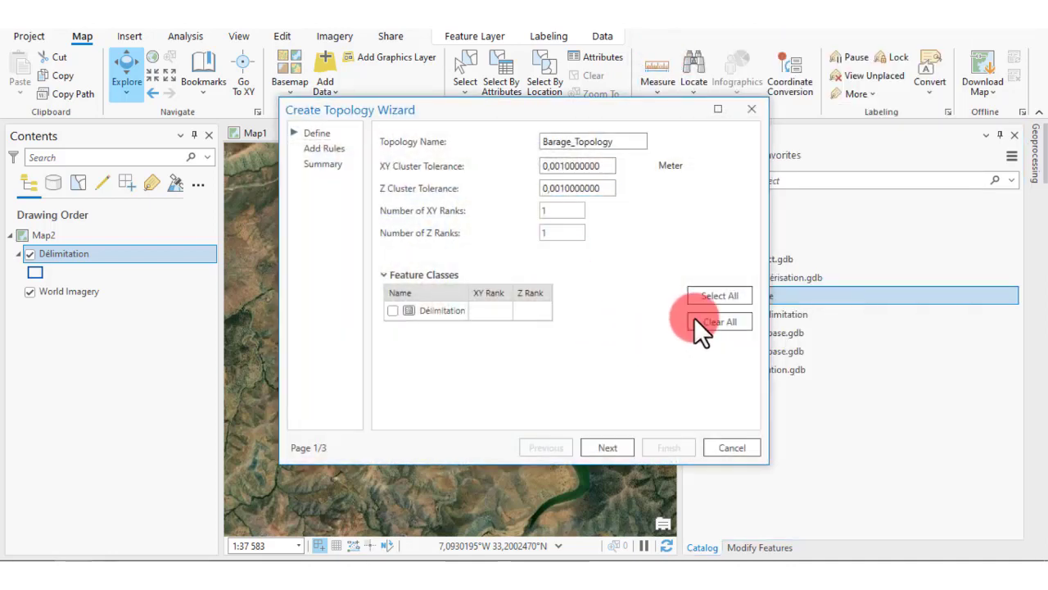
Include the Délimitation feature class in Barage_Topology and proceed to its rules
click(399, 314)
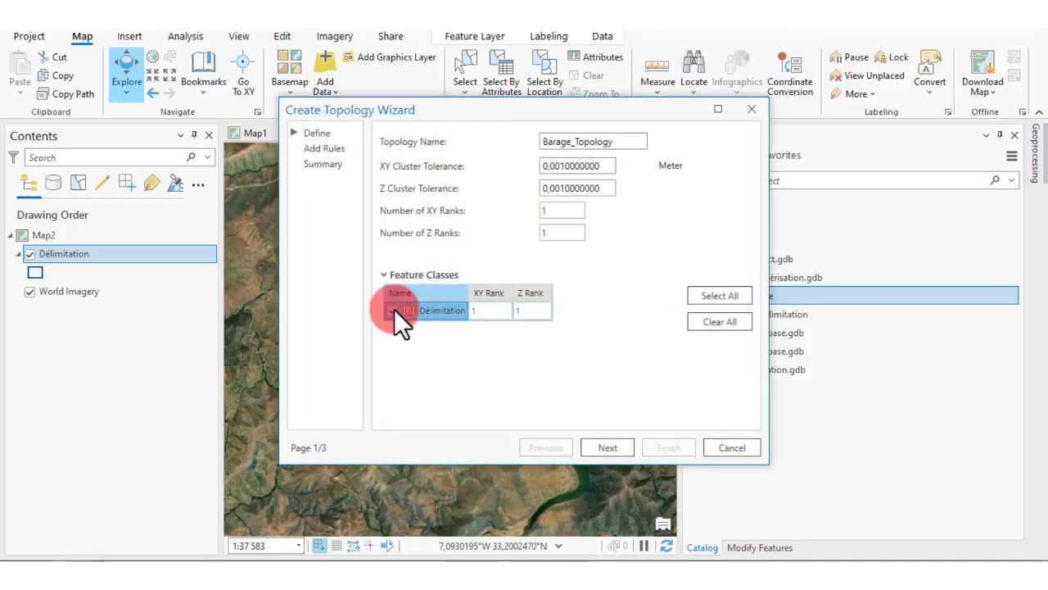
click(393, 310)
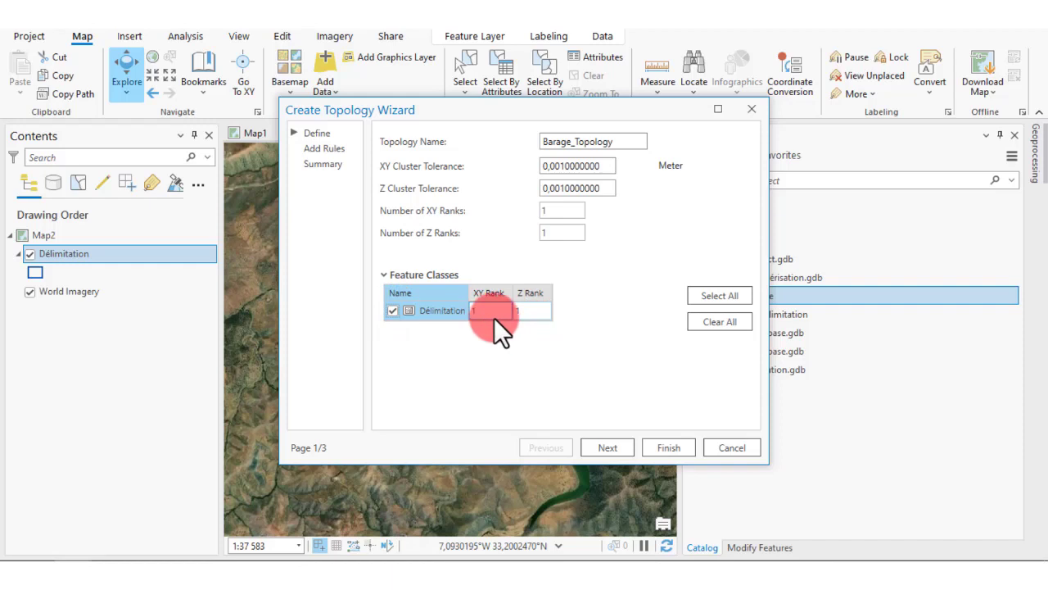
click(611, 446)
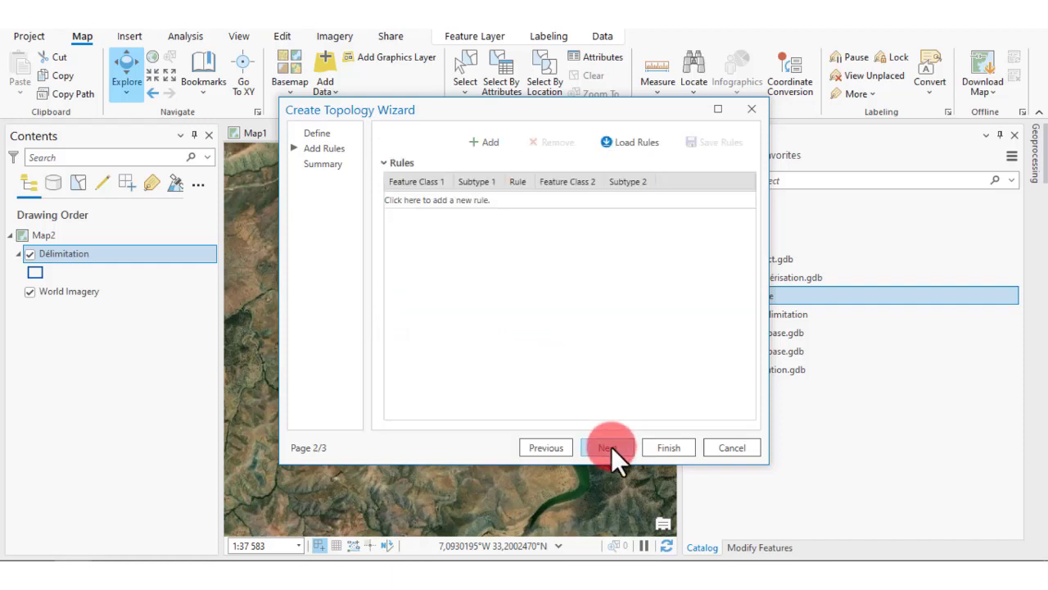
Add a topology rule for Délimitation, trying Must Not Have Gaps (Area) before choosing Must Not Overlap (Area)
click(488, 140)
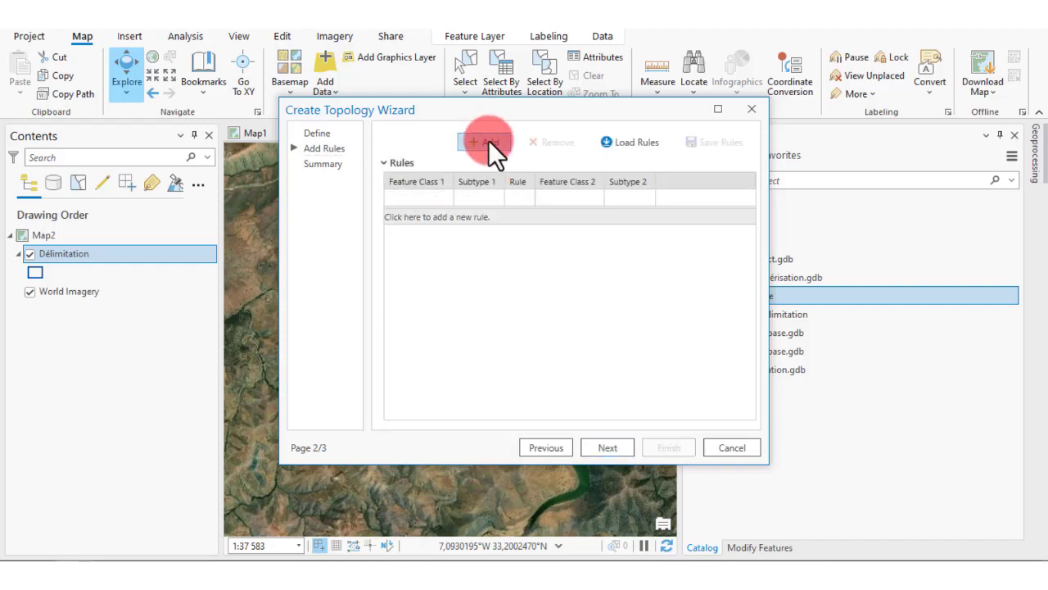
click(448, 199)
click(420, 212)
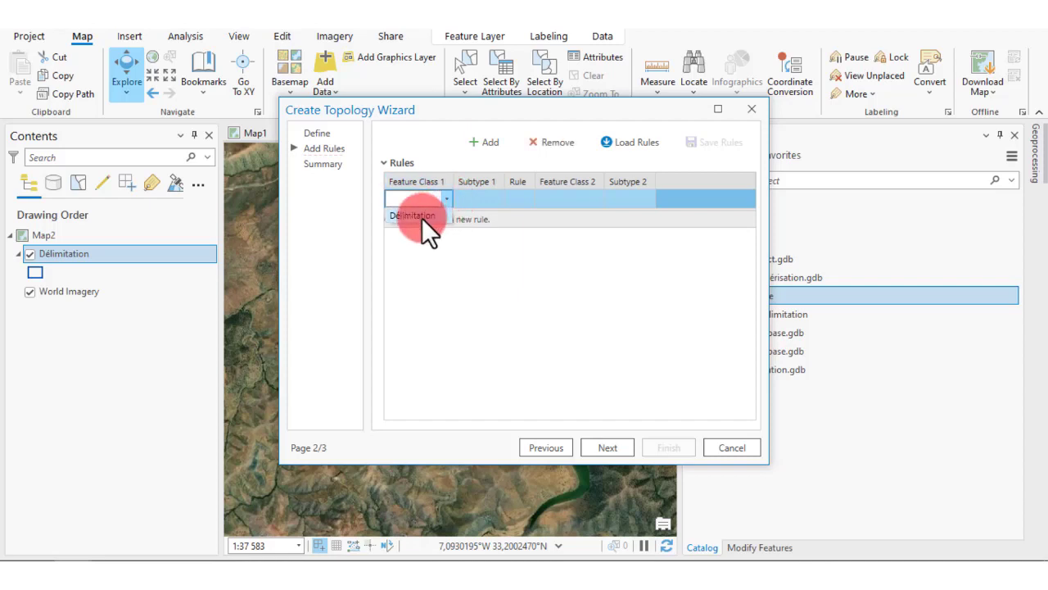
click(529, 196)
click(529, 197)
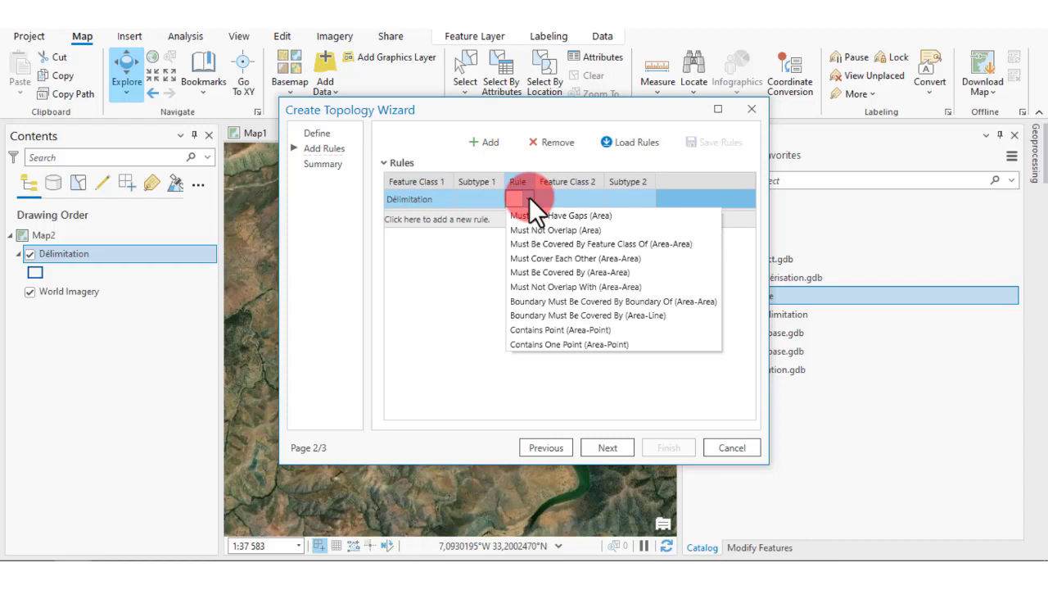
click(570, 216)
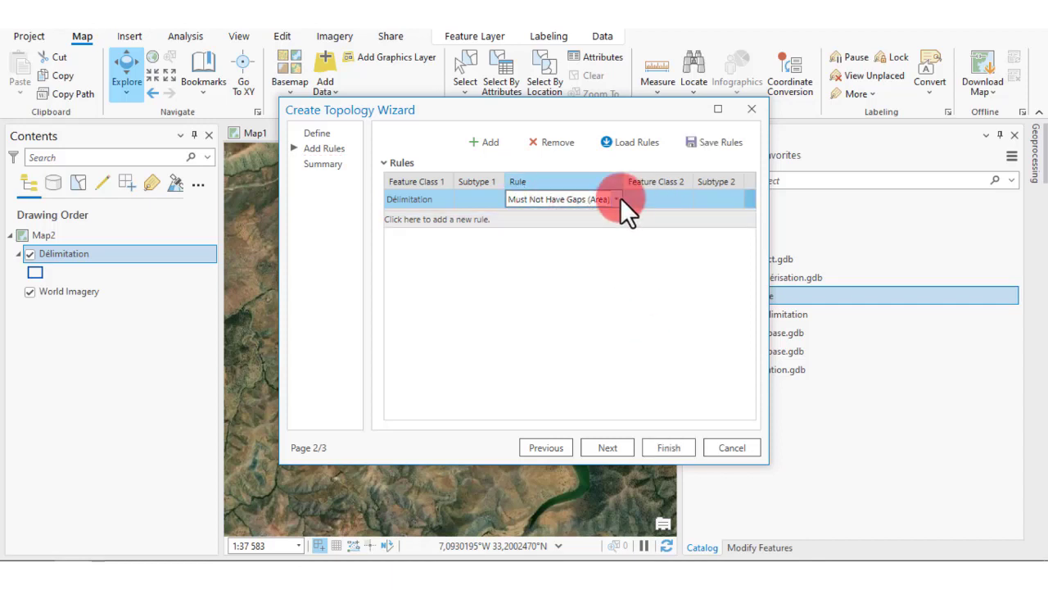
click(618, 197)
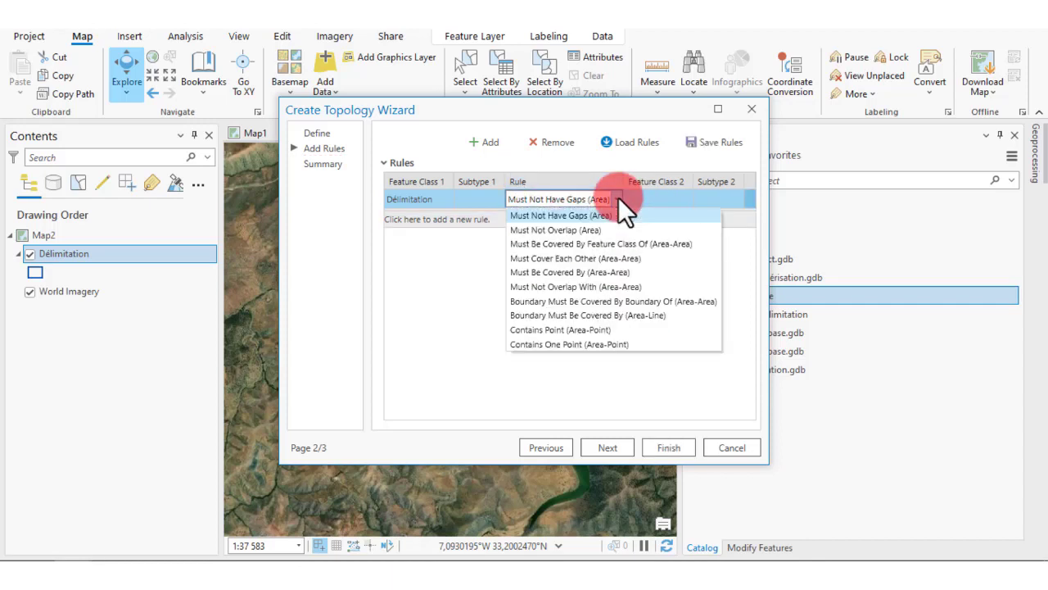
click(589, 229)
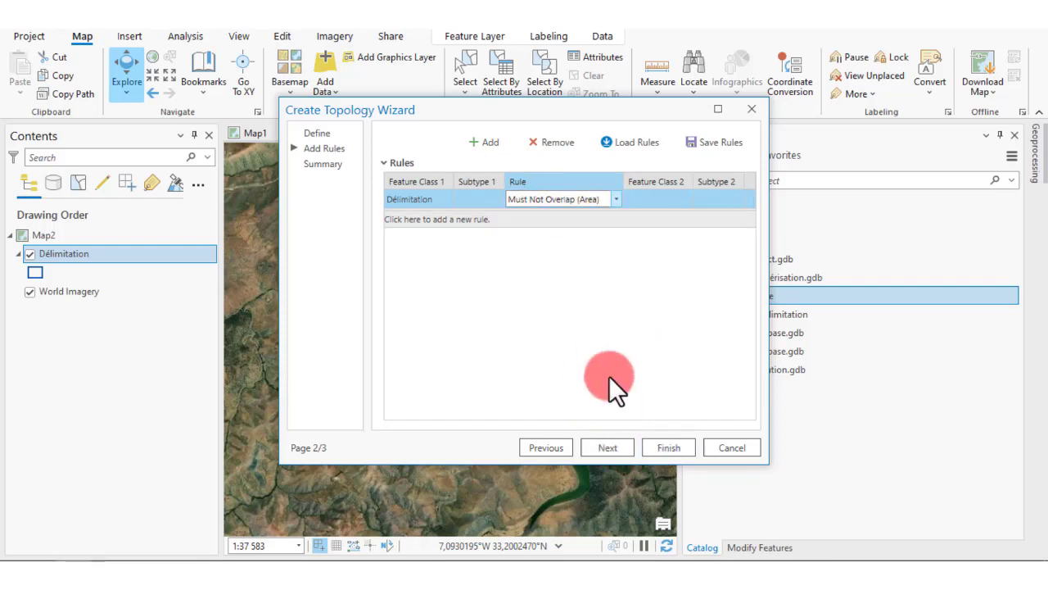
Try to create Barage_Topology with the defined settings
click(613, 453)
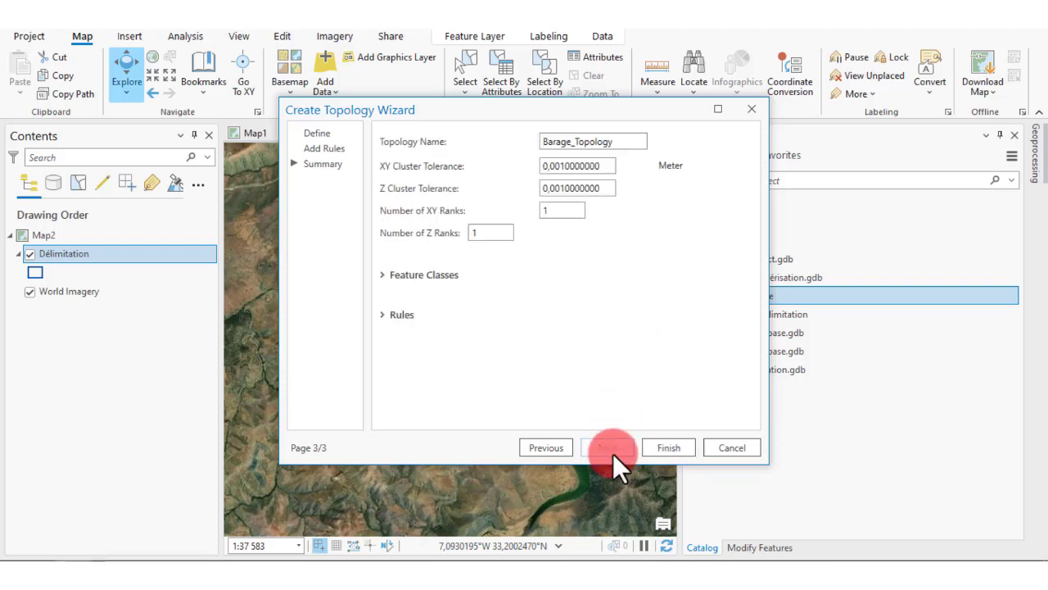
click(660, 449)
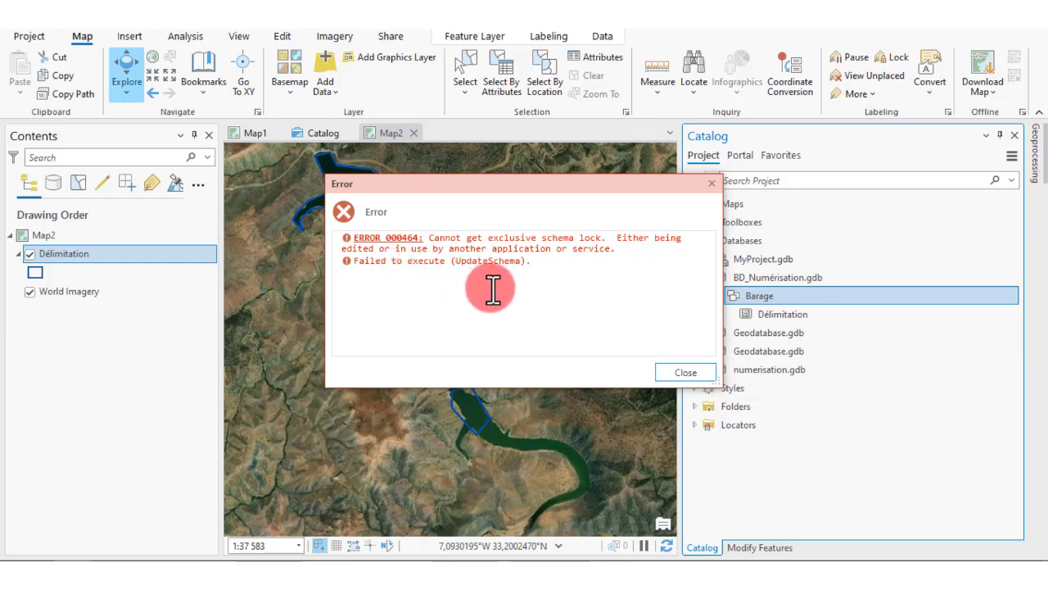
click(697, 373)
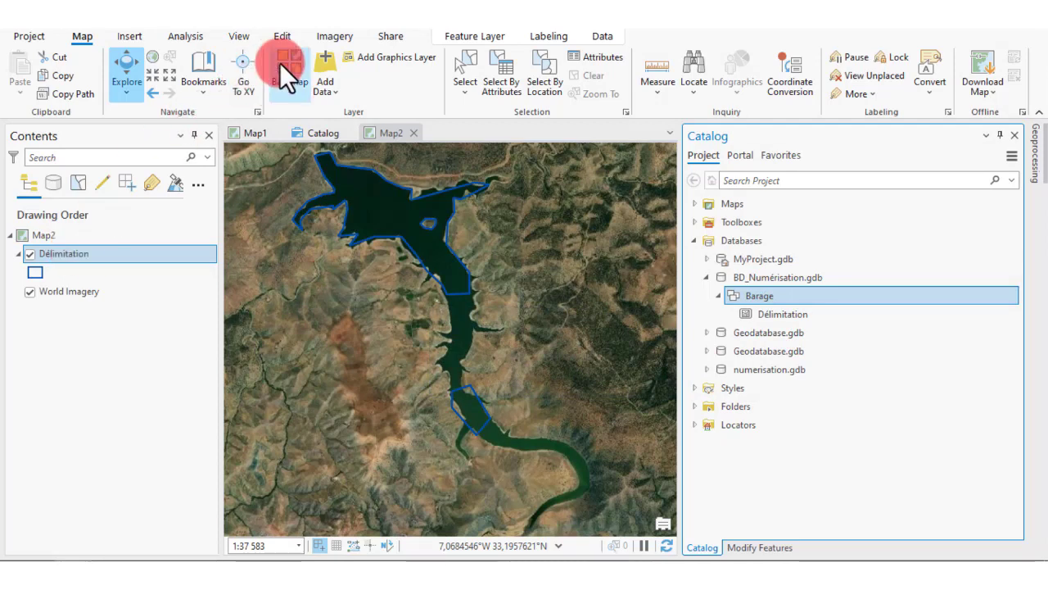
Save all pending edits and turn off editing for the map
click(283, 36)
click(161, 69)
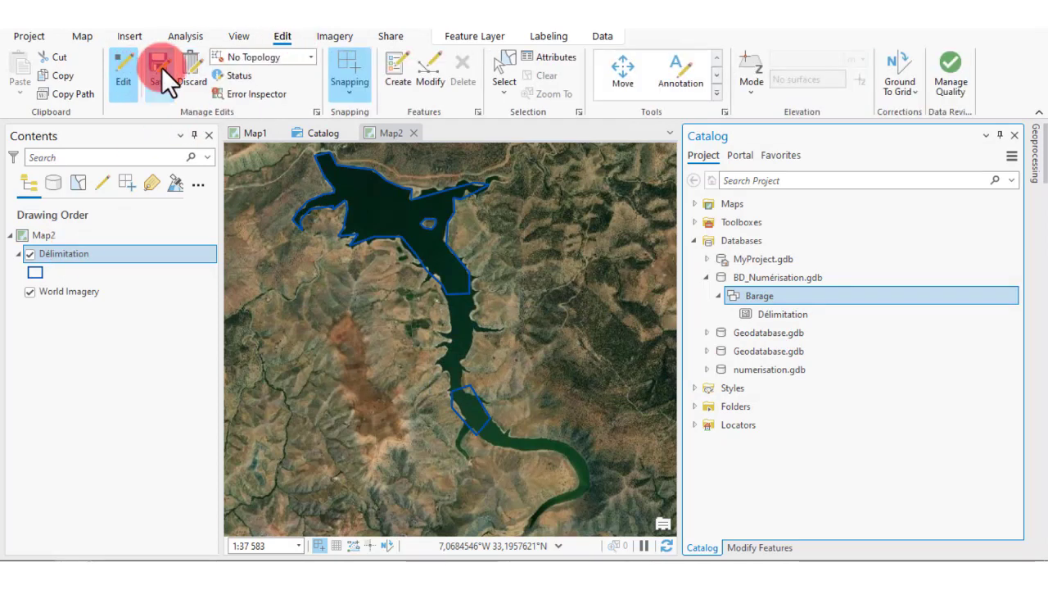
click(538, 313)
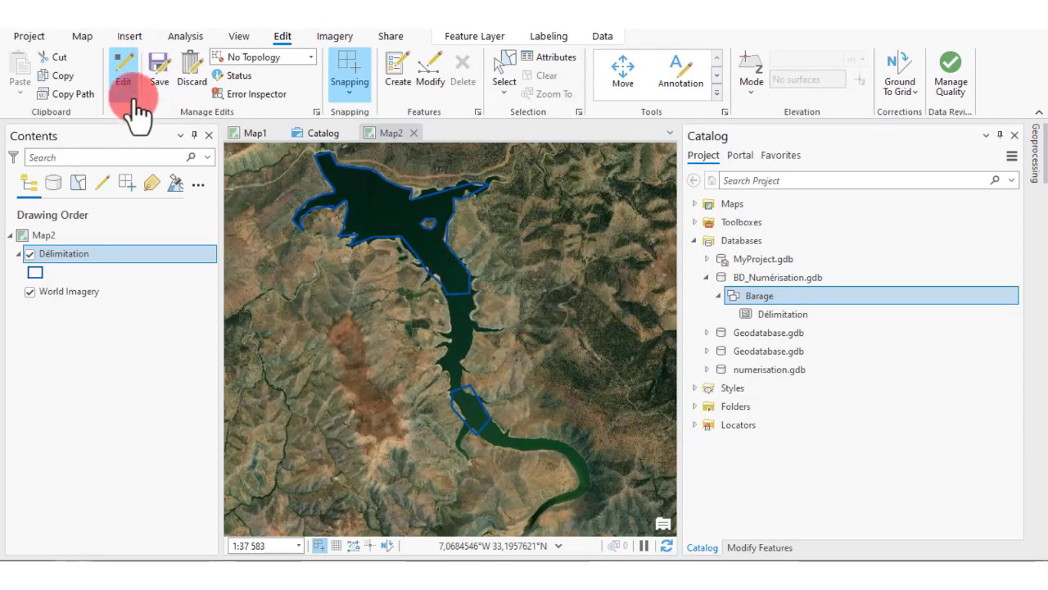
click(127, 70)
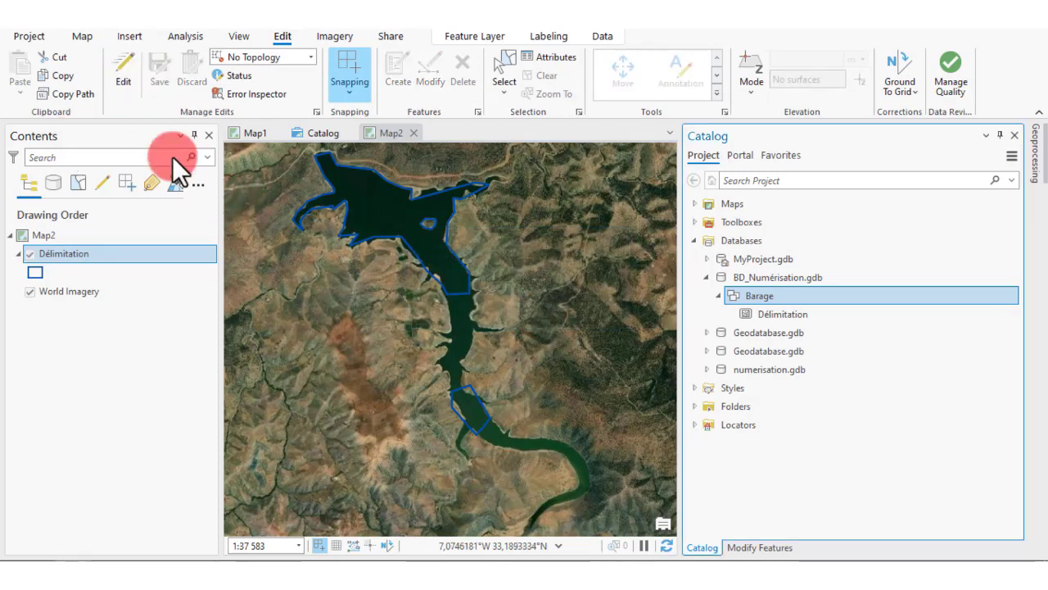
Start a new topology in the Barage dataset and include the Délimitation feature class in it
right_click(764, 294)
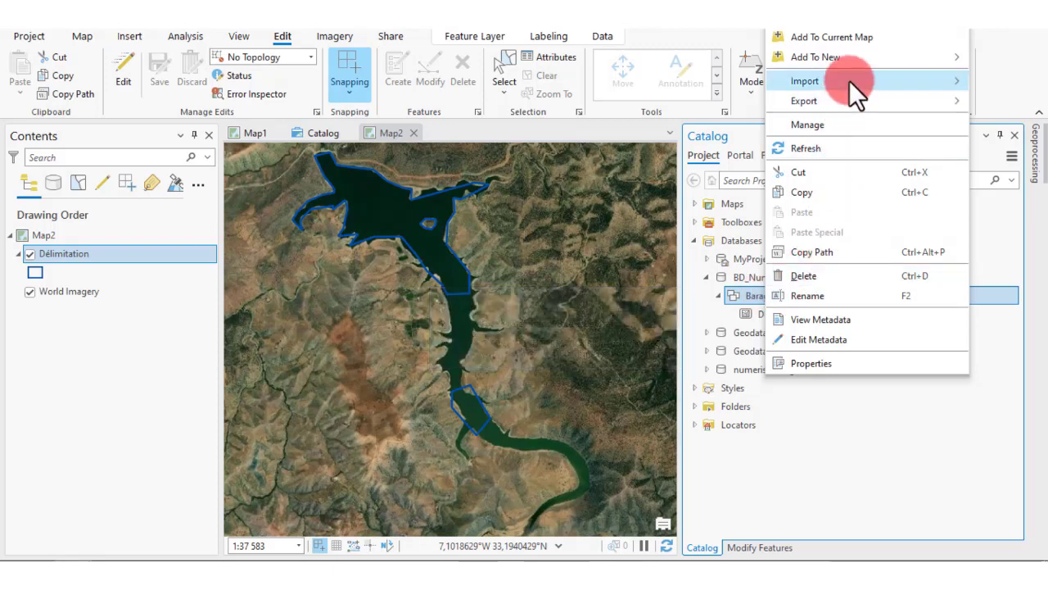
mouse_move(849, 80)
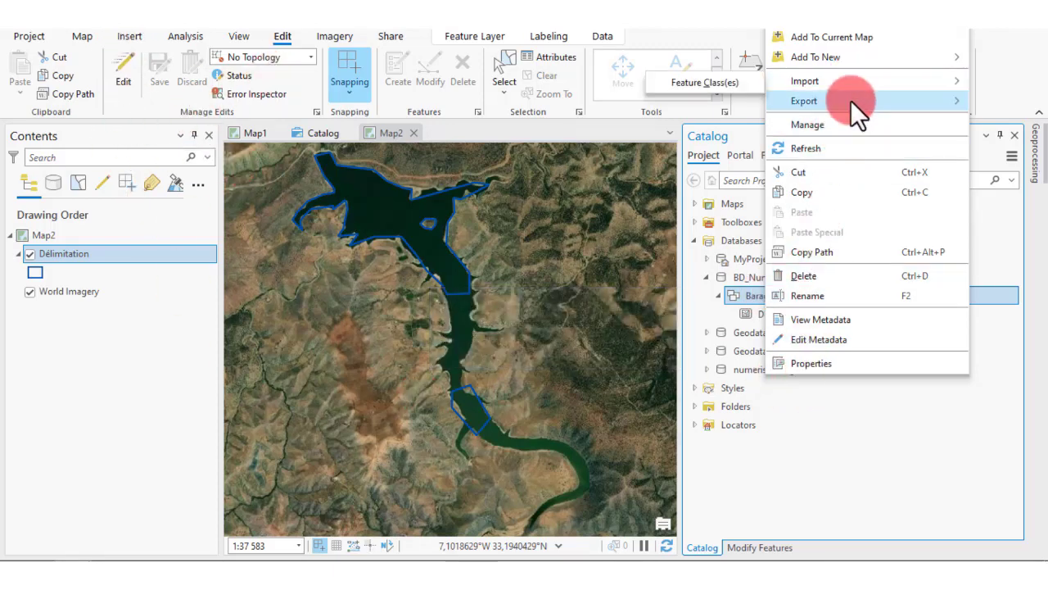
mouse_move(852, 102)
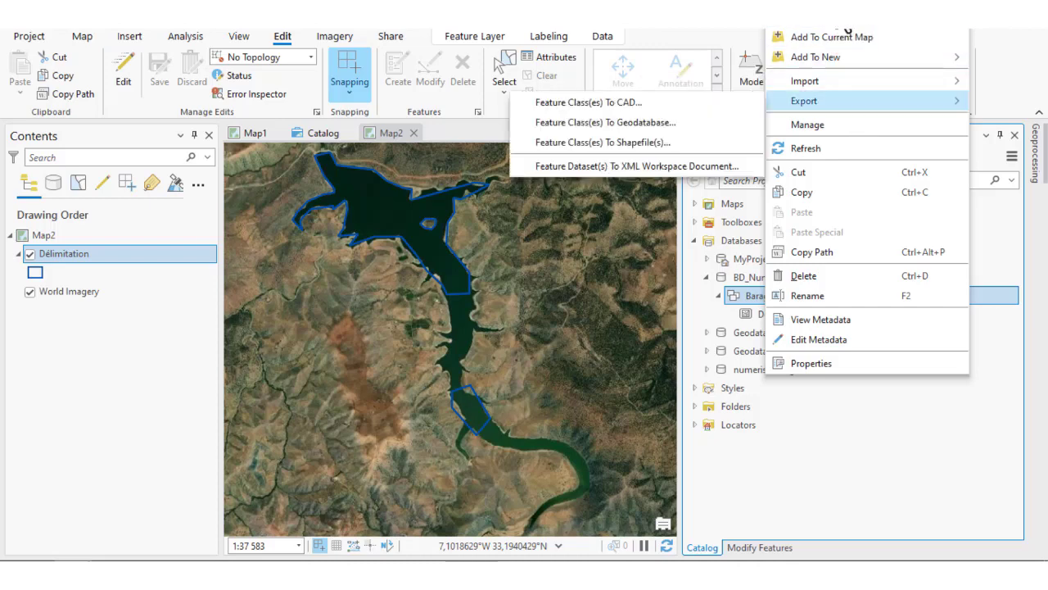
mouse_move(847, 31)
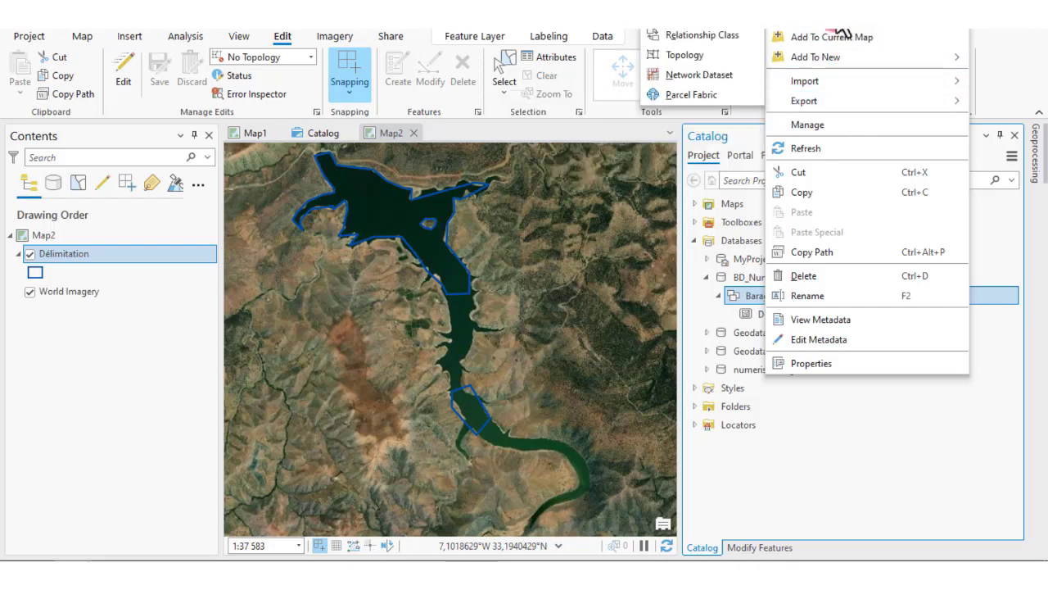
click(707, 59)
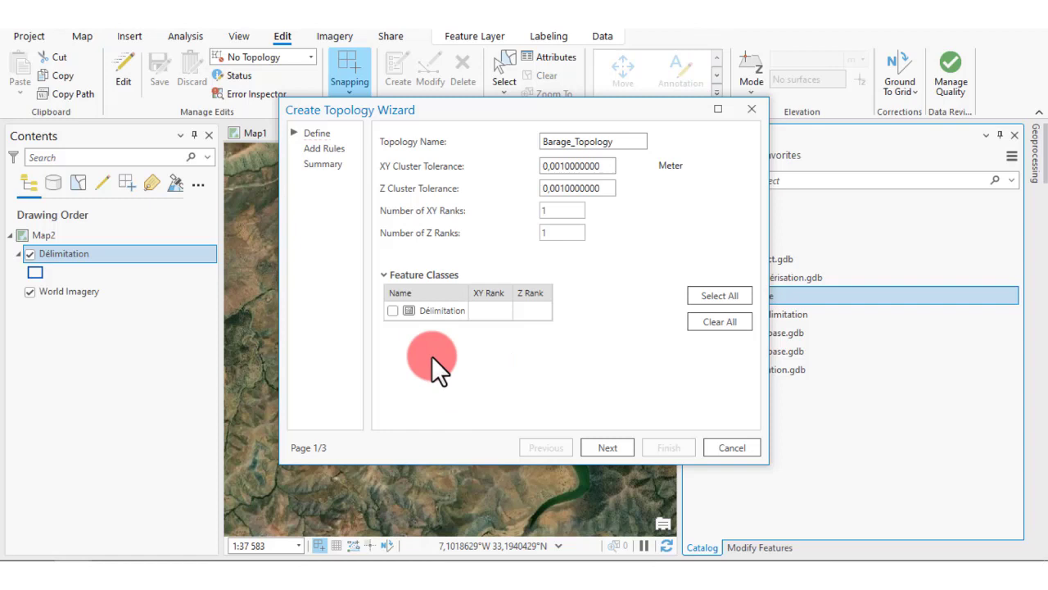
click(393, 311)
click(621, 451)
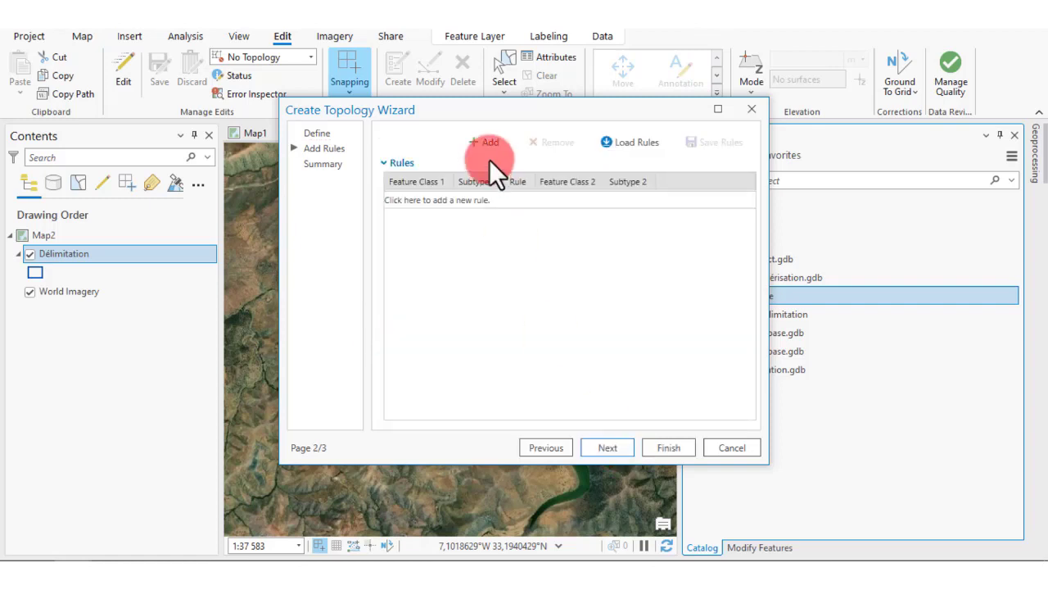
Add a Must Not Overlap (Area) rule for Délimitation and create the Barage_Topology topology
click(525, 199)
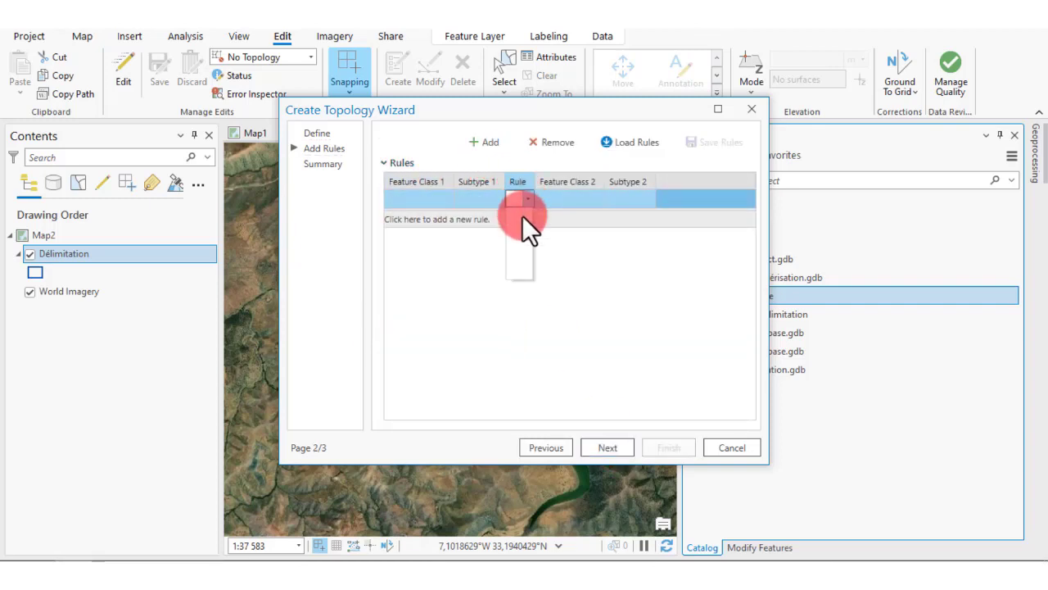
click(447, 200)
click(432, 214)
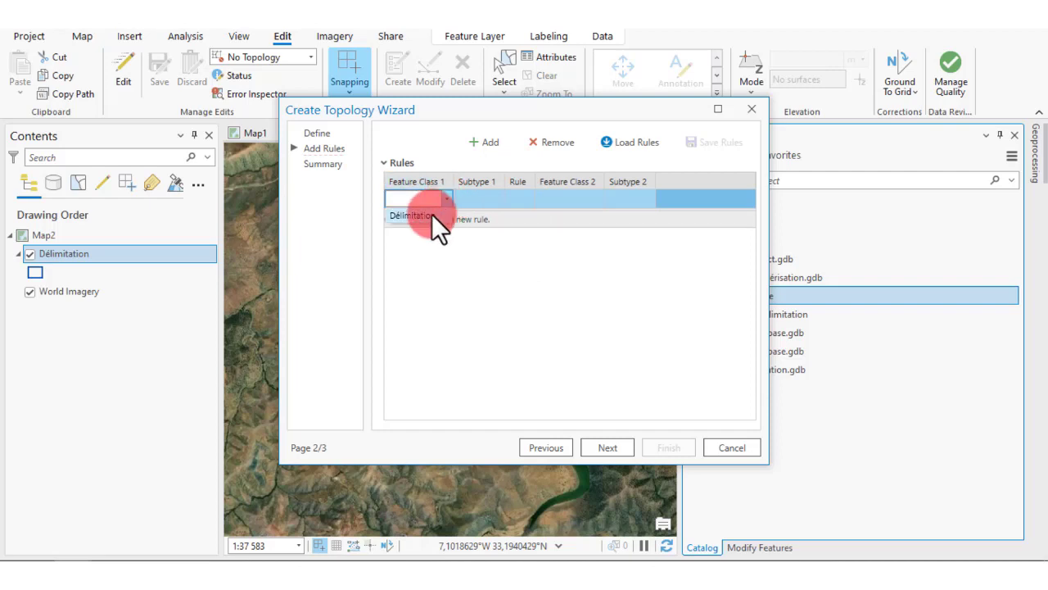
click(528, 196)
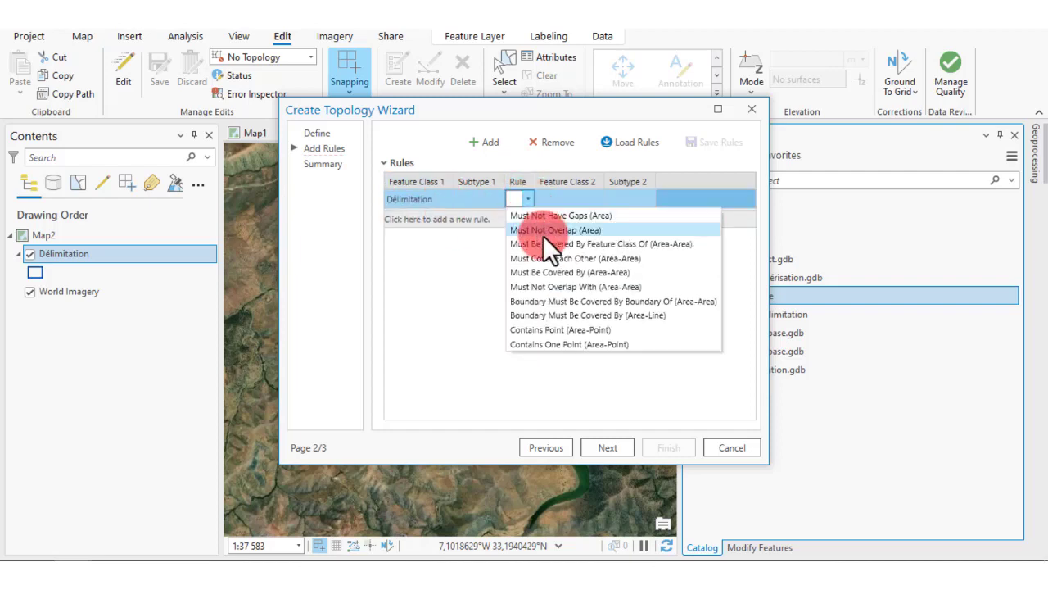
click(543, 233)
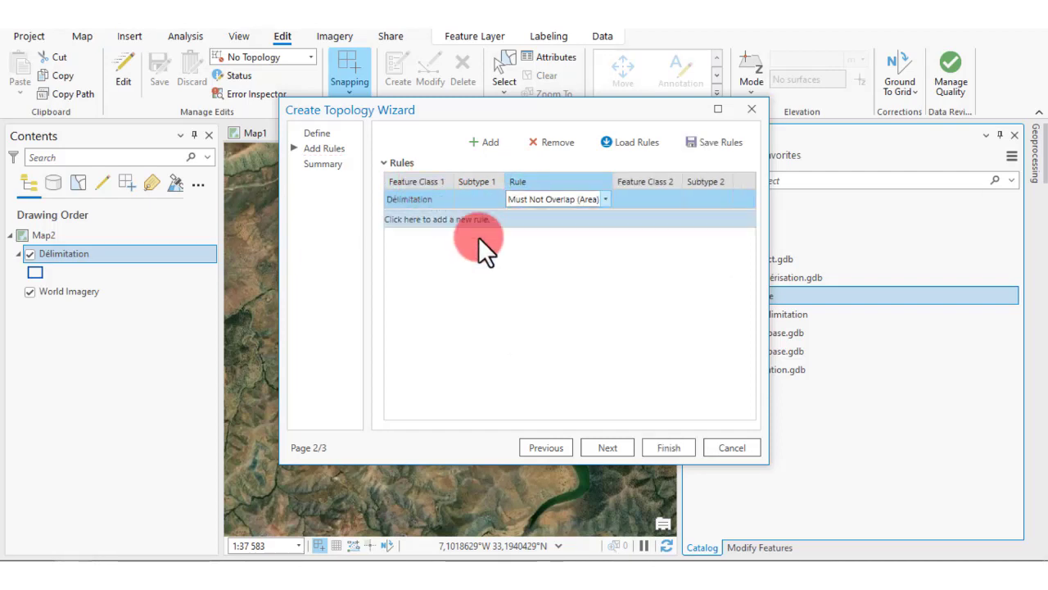
click(616, 449)
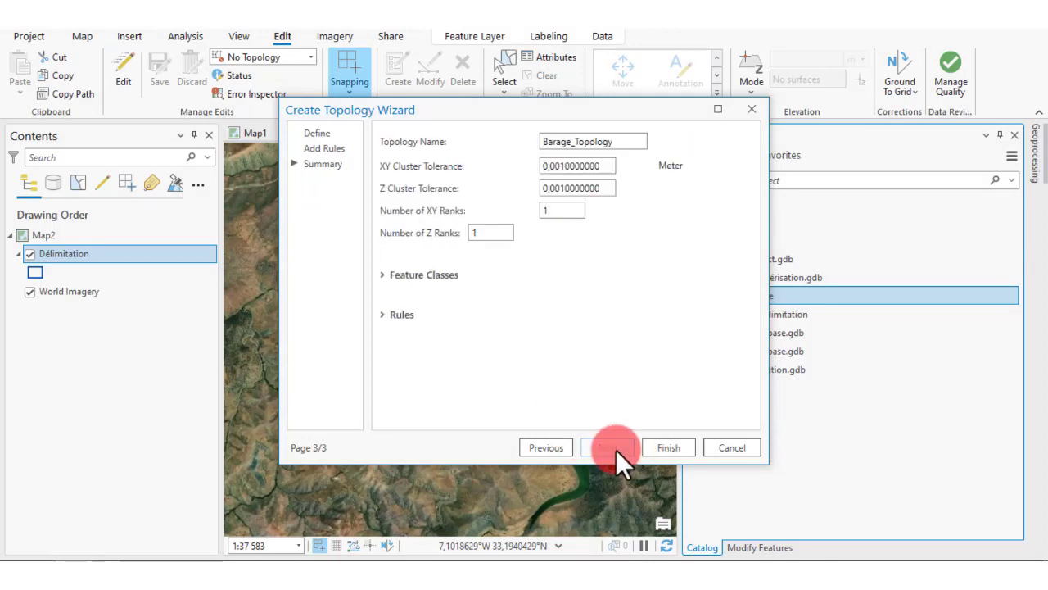
click(663, 450)
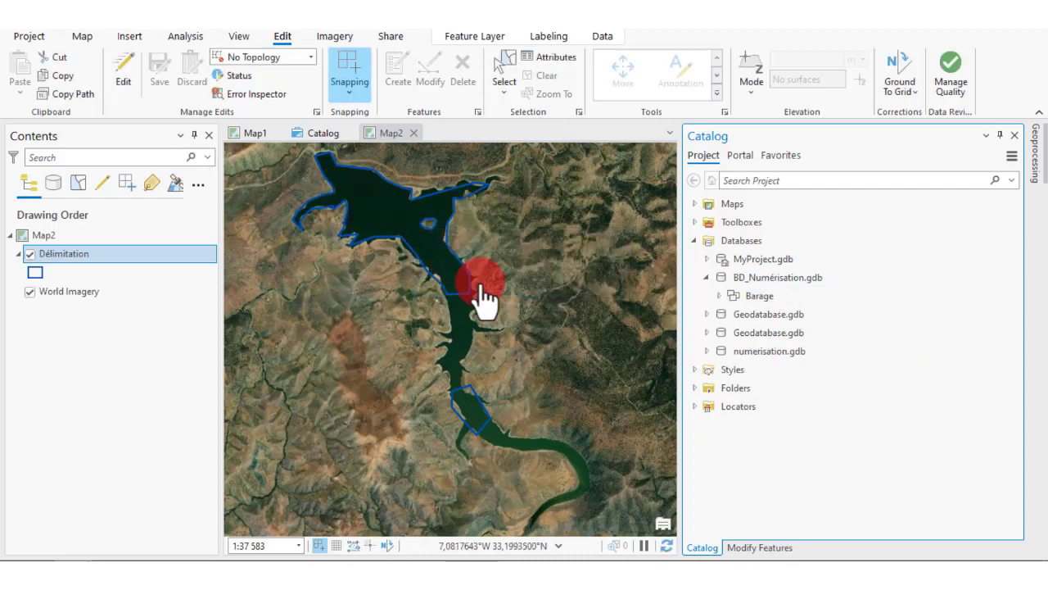
Generate the error summary in the properties of Barage_Topology, examine its error and exception counts, and close without changes
click(718, 296)
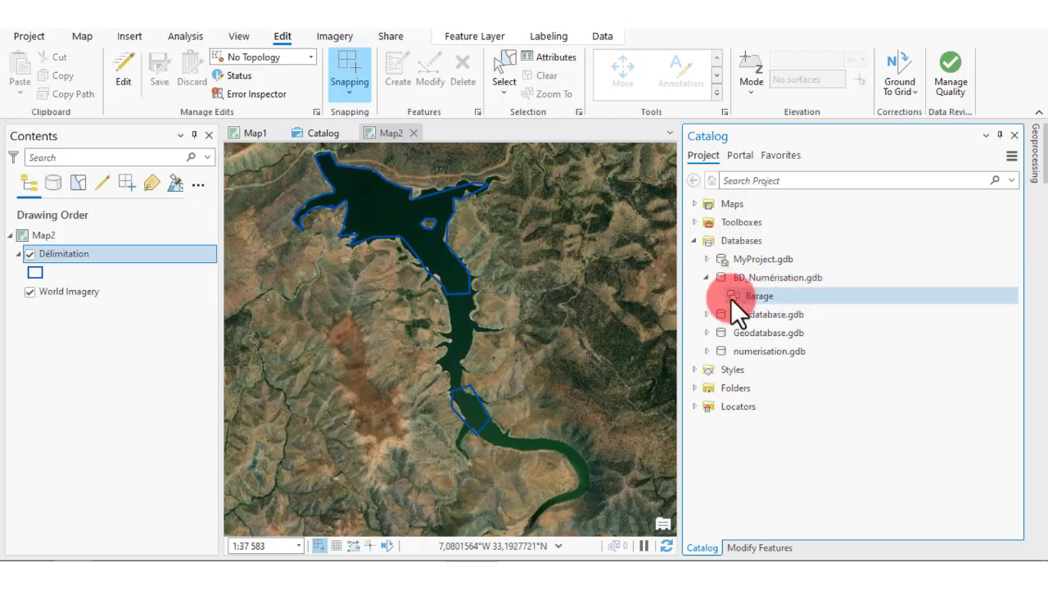
double_click(754, 302)
click(797, 317)
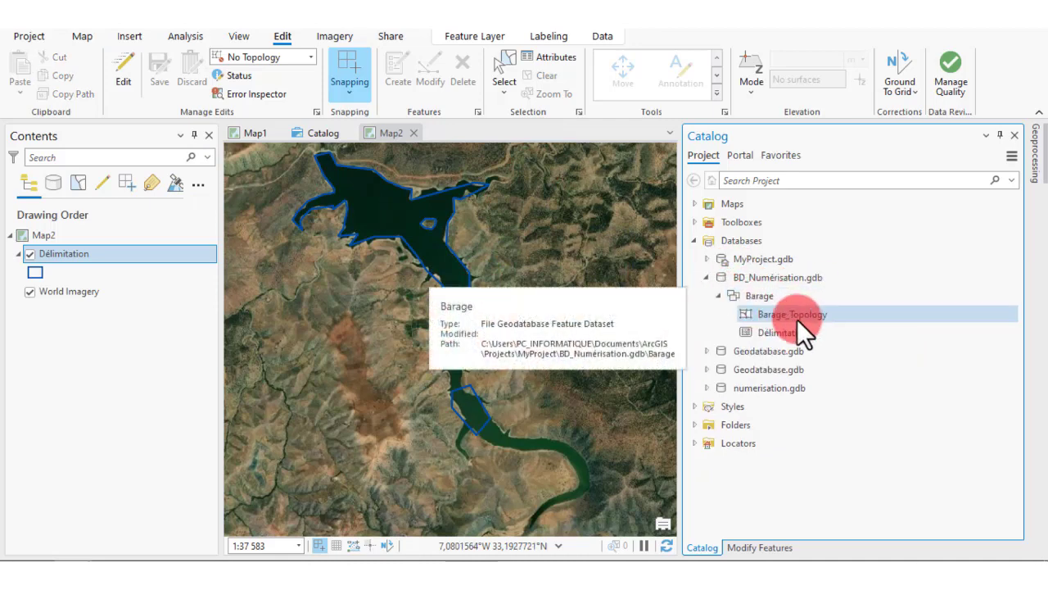
right_click(798, 319)
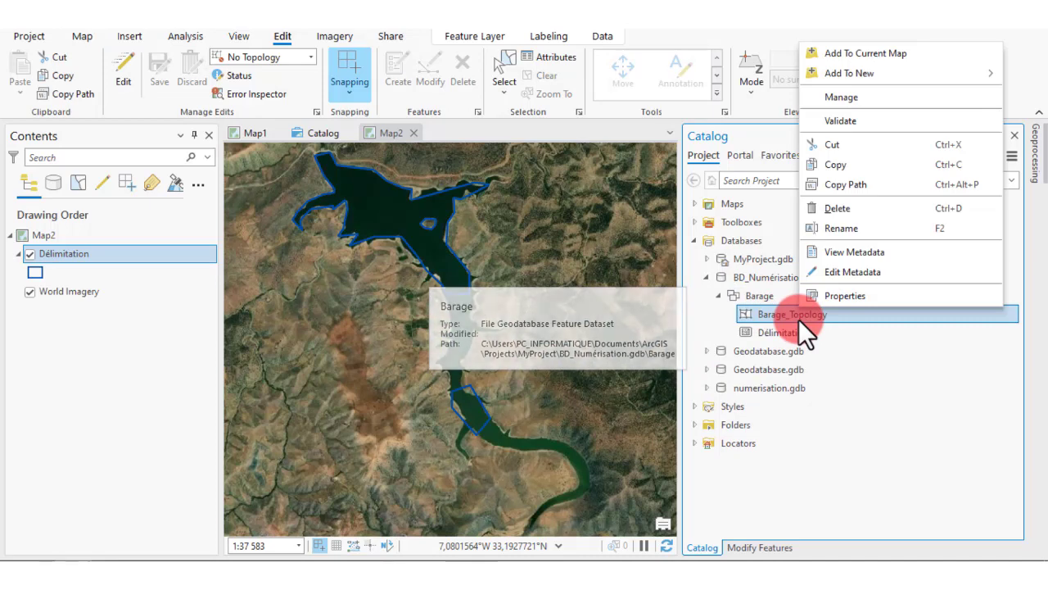
click(833, 296)
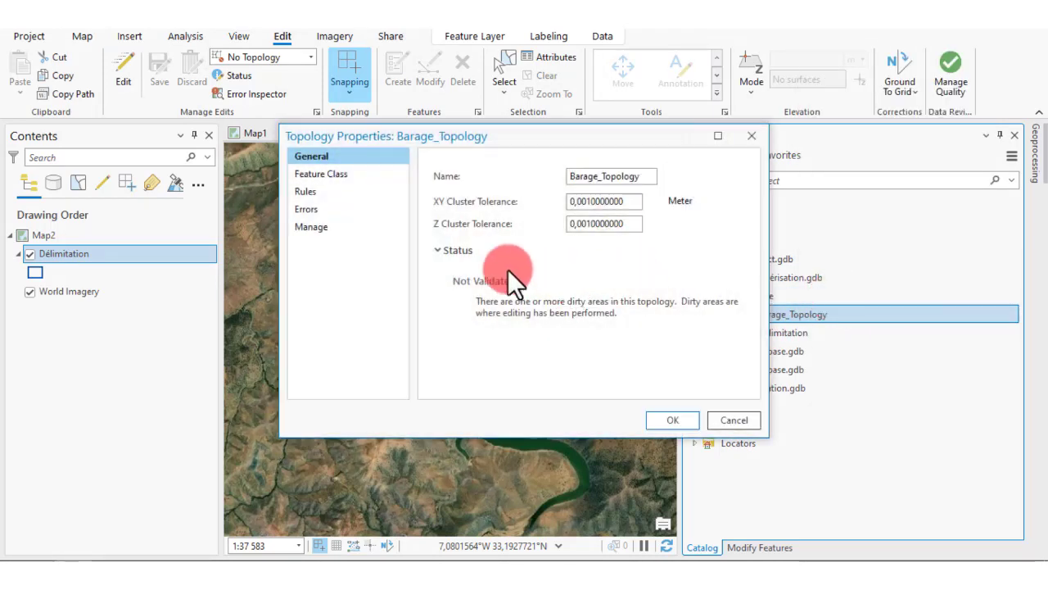
click(314, 210)
click(509, 174)
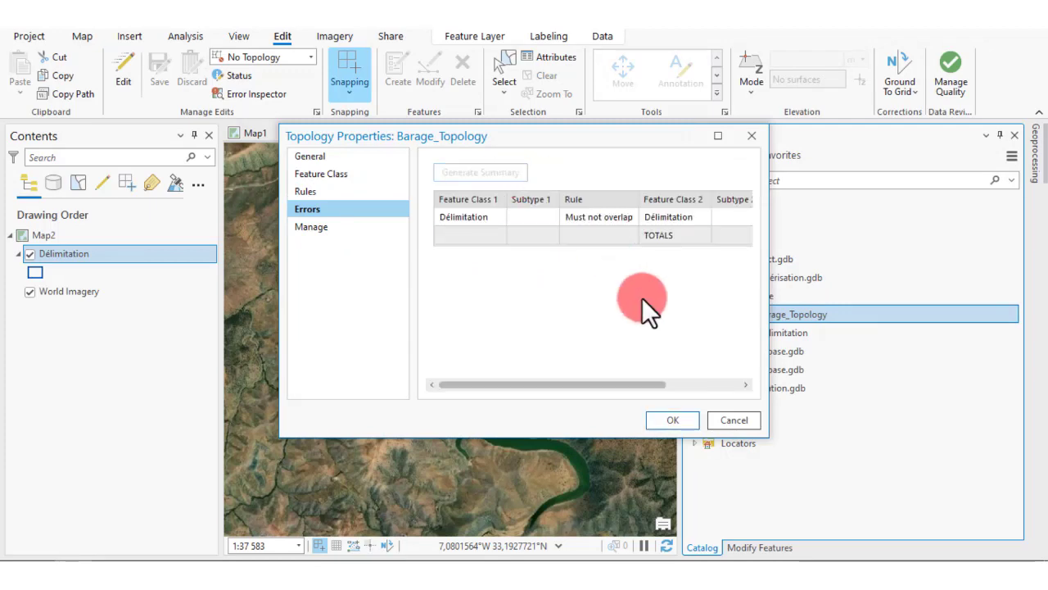
drag(638, 385, 751, 382)
click(664, 236)
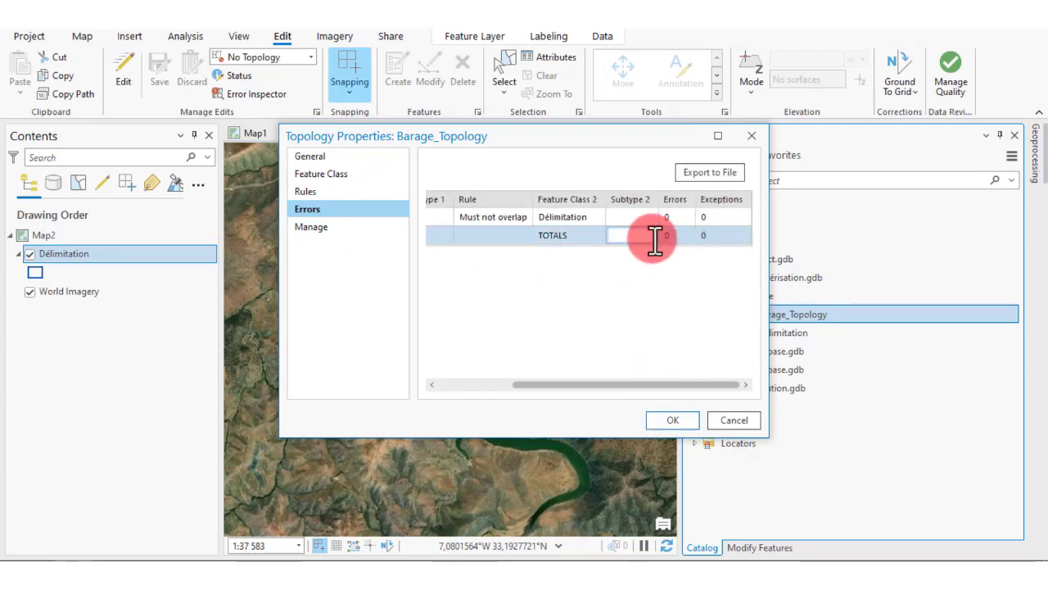
click(741, 422)
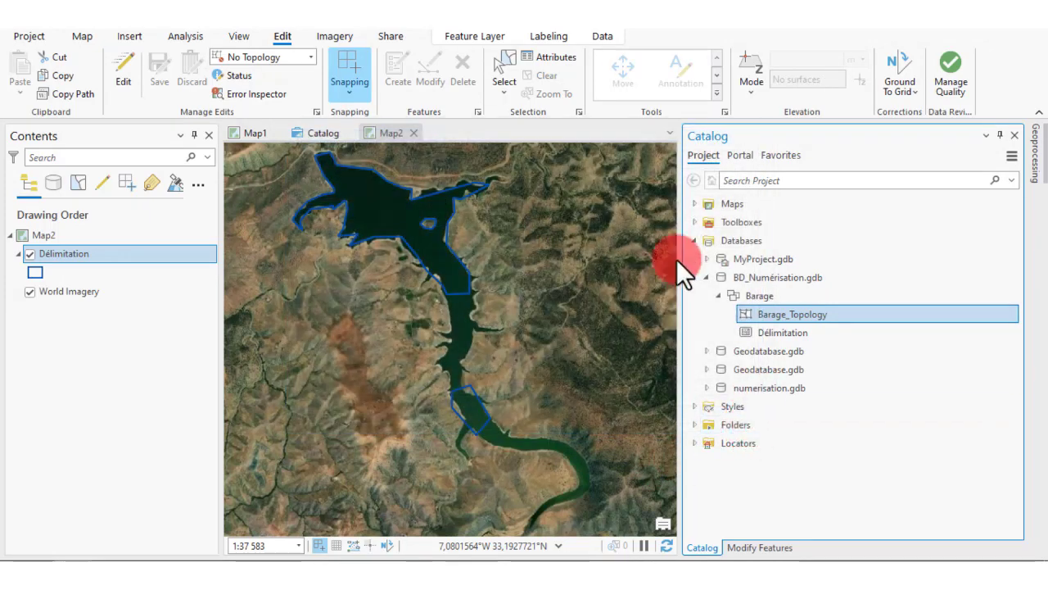
Turn on editing for the map and choose the Délimitation template for creating a new feature
click(133, 70)
click(423, 74)
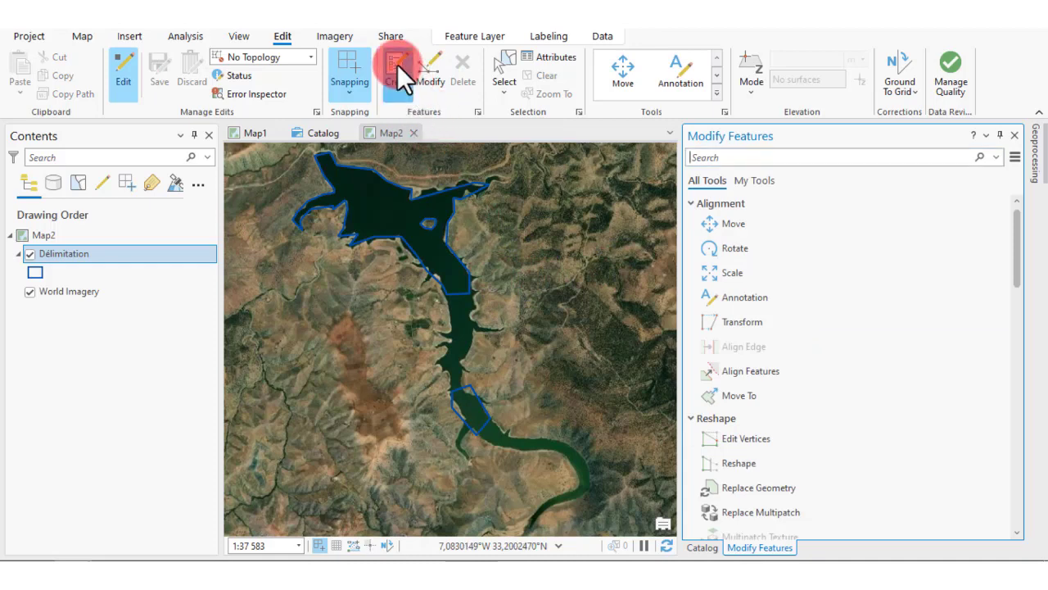
click(398, 72)
click(483, 302)
click(482, 299)
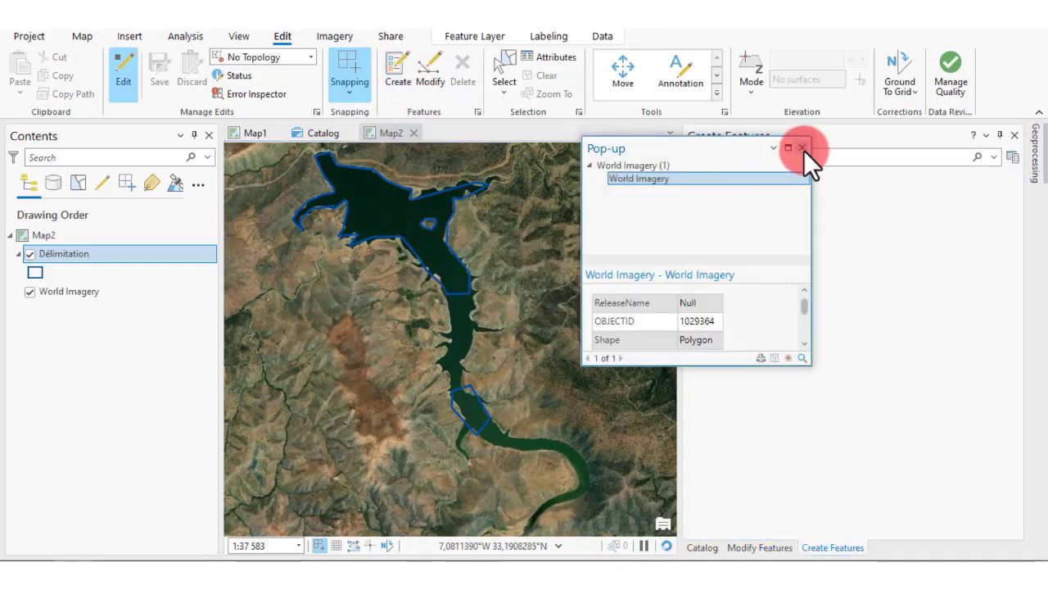
click(802, 148)
click(746, 220)
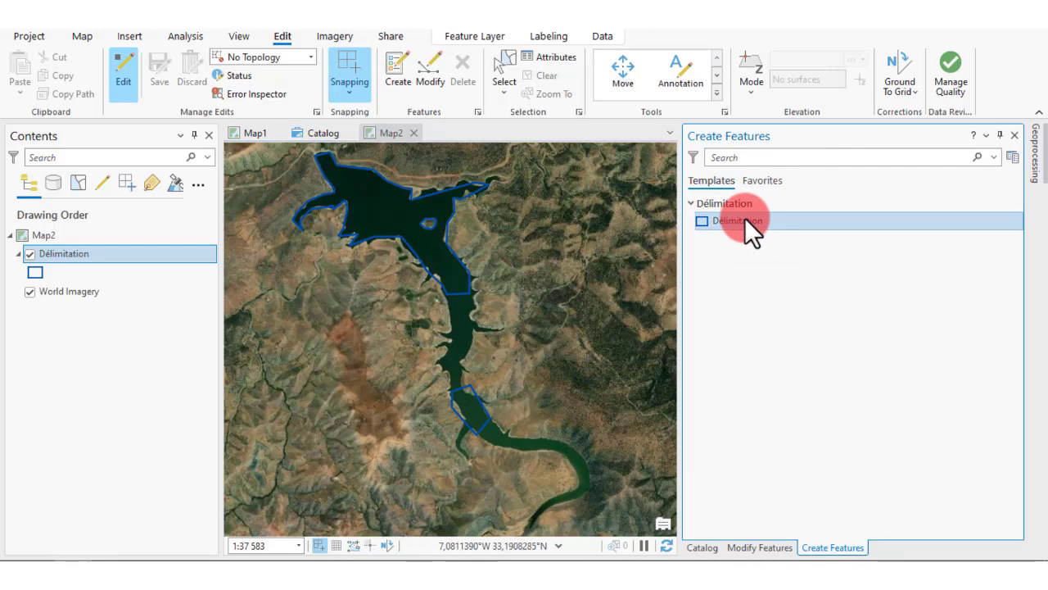
Draw a Délimitation polygon along the narrow reservoir channel, overlapping the polygons at both ends, then save all edits and turn off editing
click(471, 336)
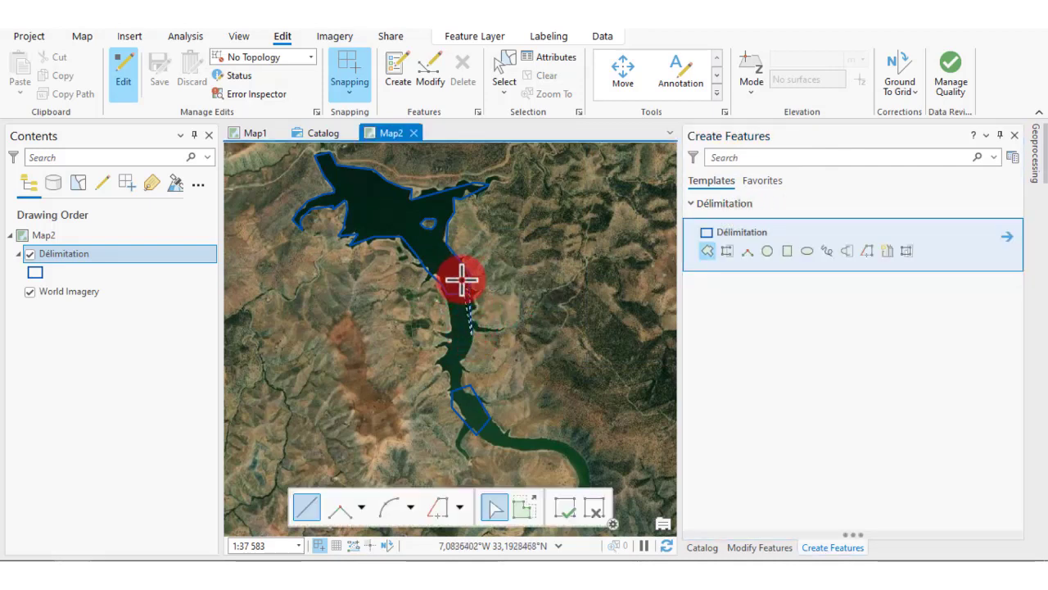
click(449, 285)
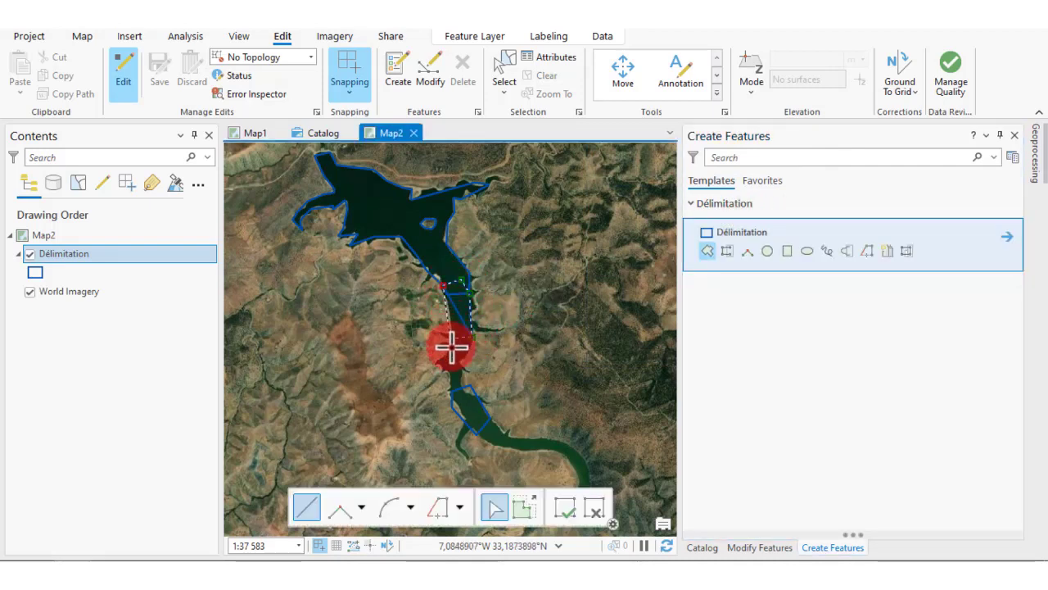
click(454, 401)
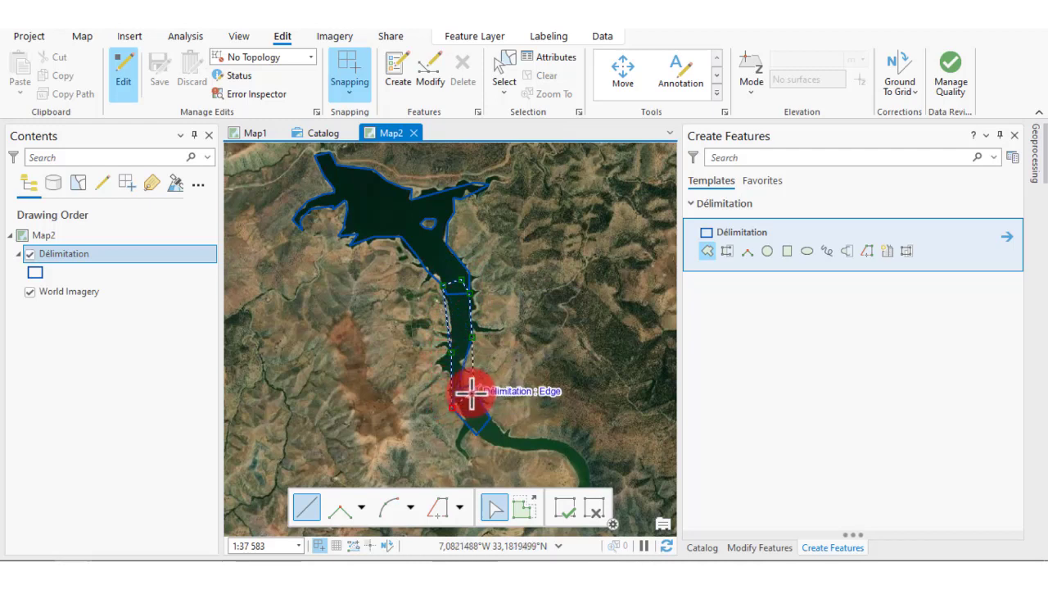
click(471, 393)
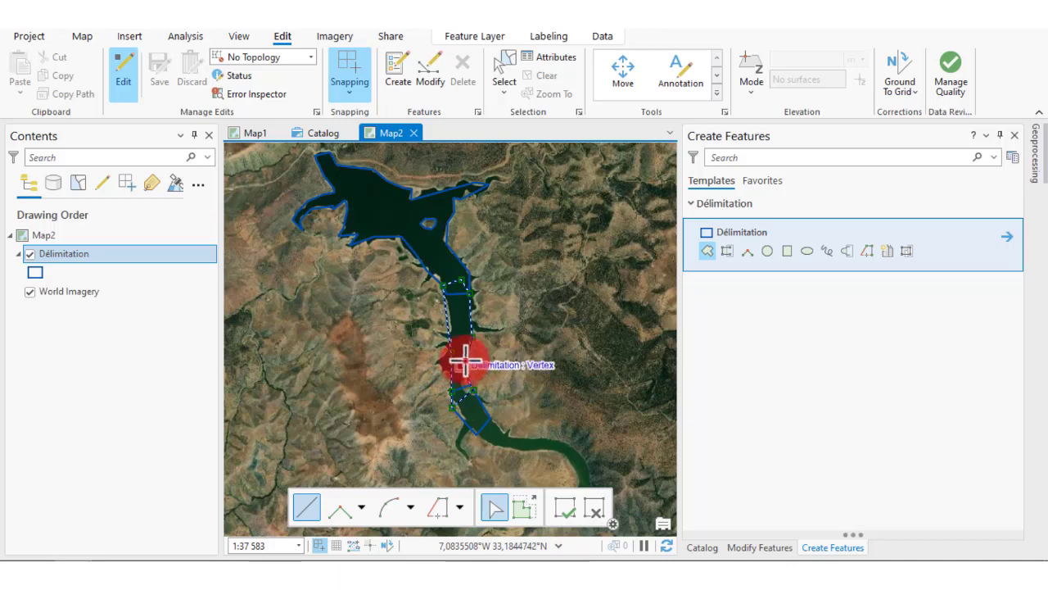
double_click(464, 358)
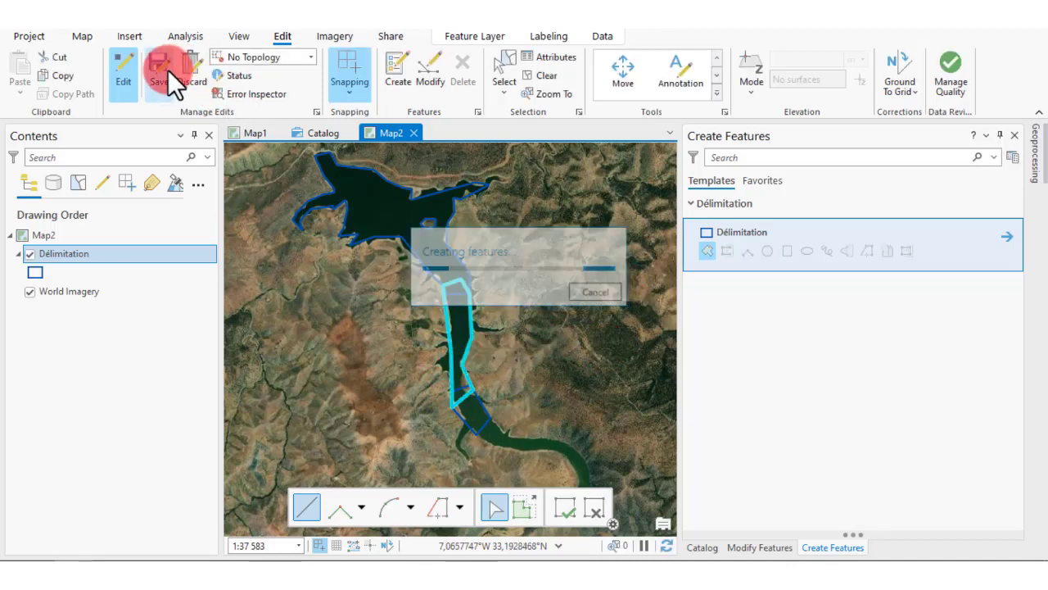
click(154, 72)
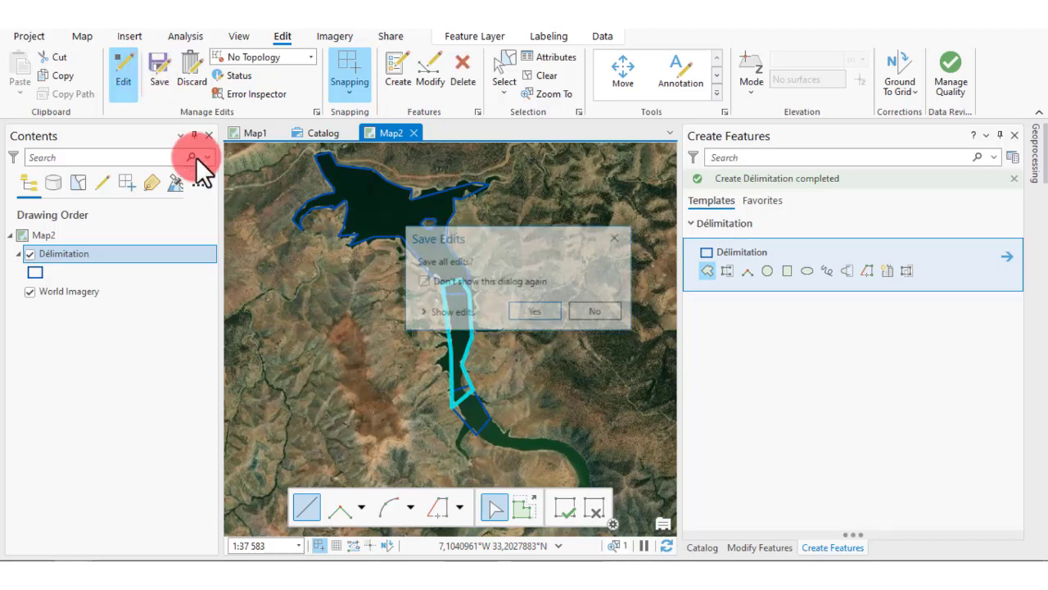
click(534, 312)
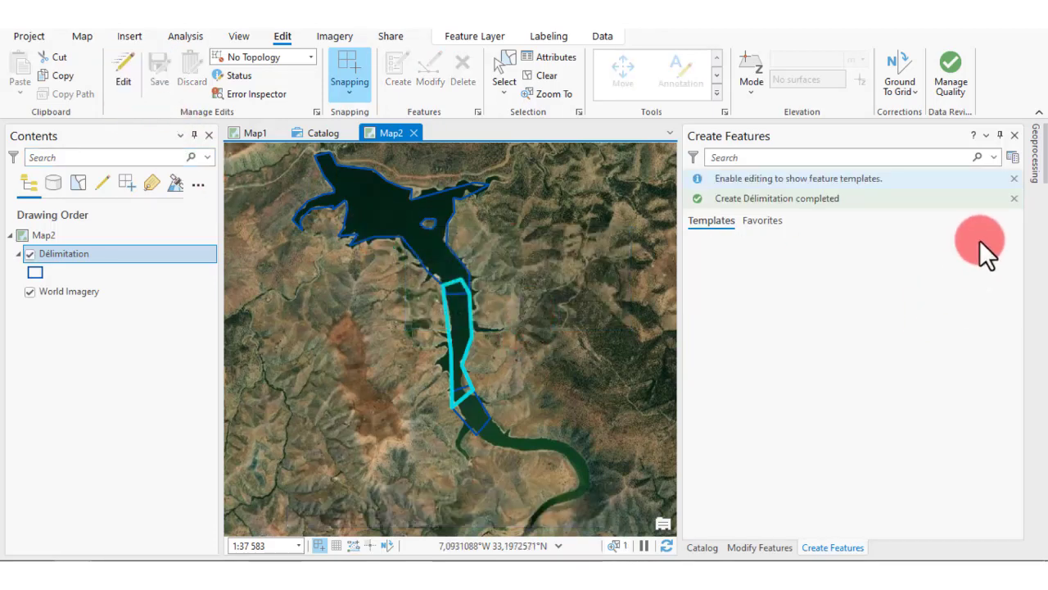
Validate Barage_Topology in the Barage dataset of BD_Numérisation.gdb
click(706, 547)
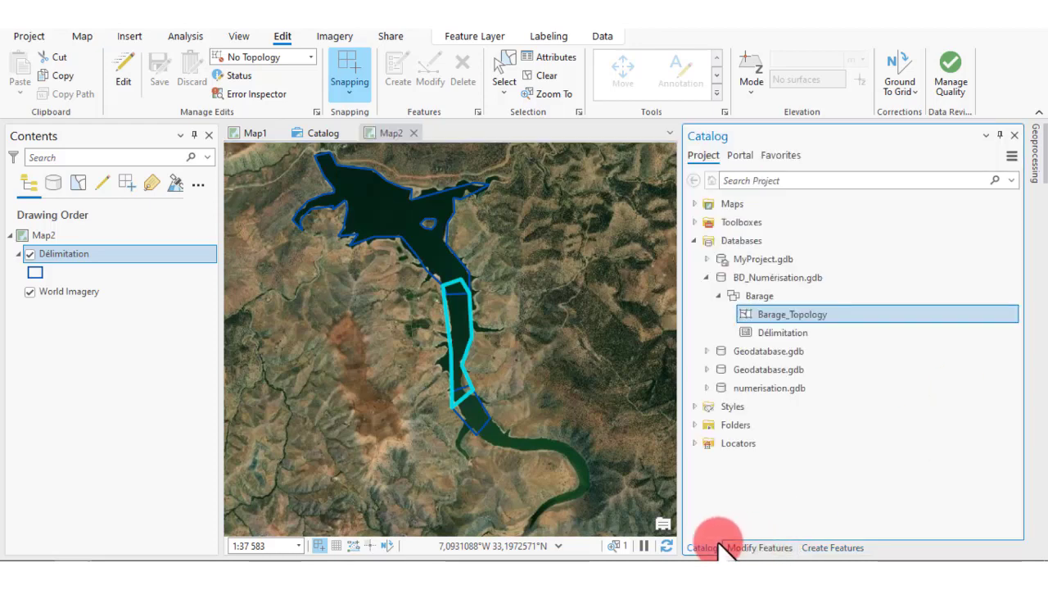
right_click(790, 316)
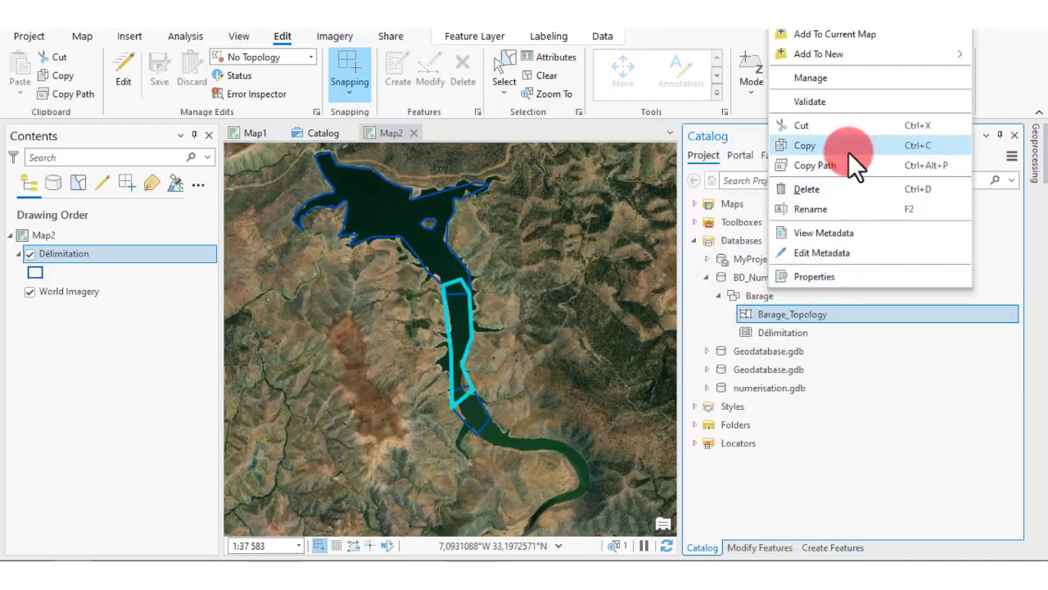
click(849, 99)
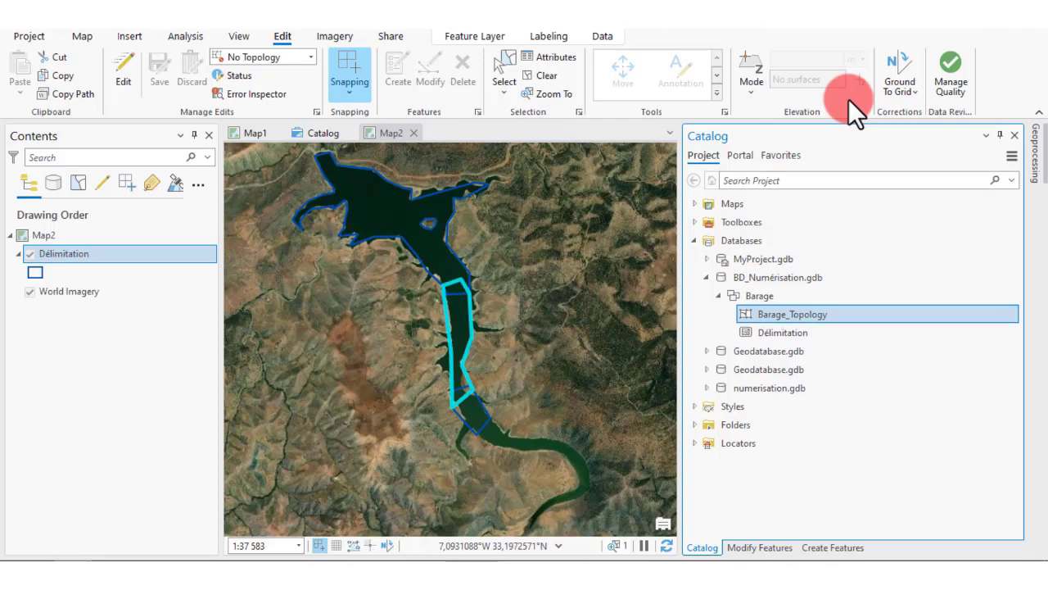
Open the properties of the validated Barage_Topology and generate a new summary of its Must Not Overlap errors
click(750, 293)
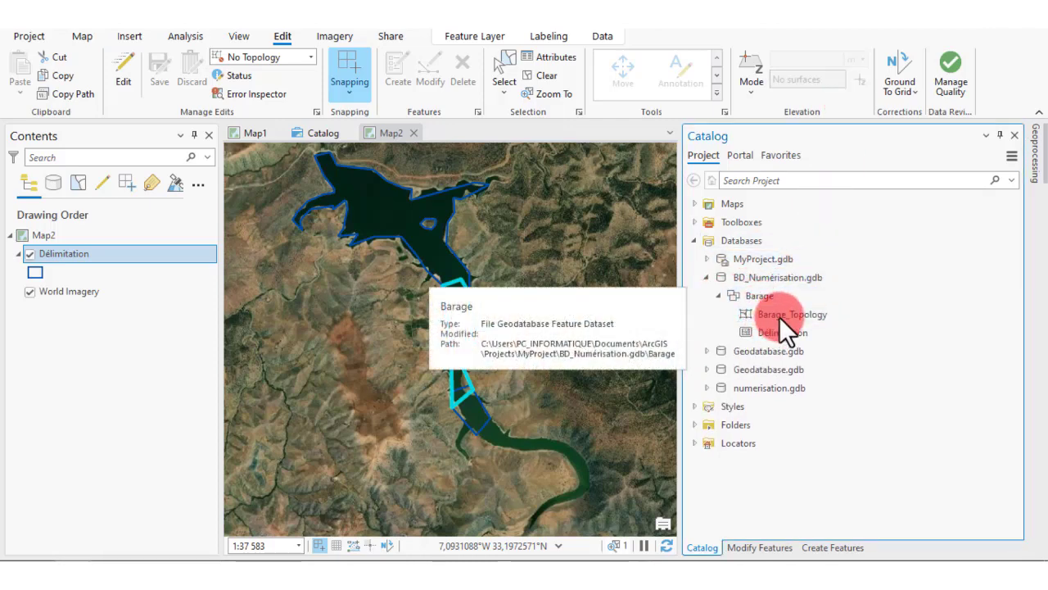
click(779, 316)
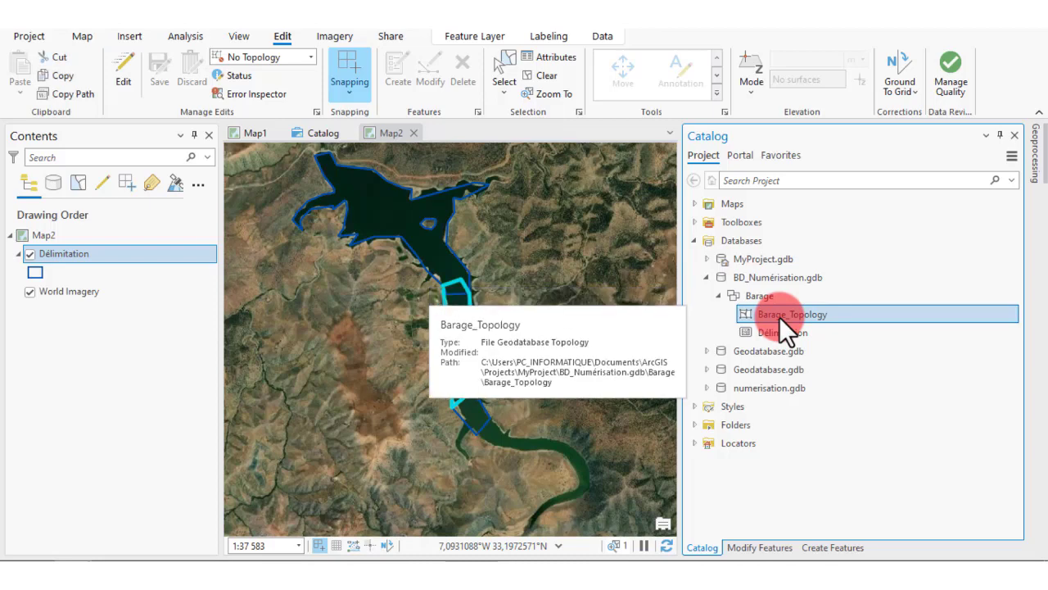
right_click(778, 316)
click(801, 437)
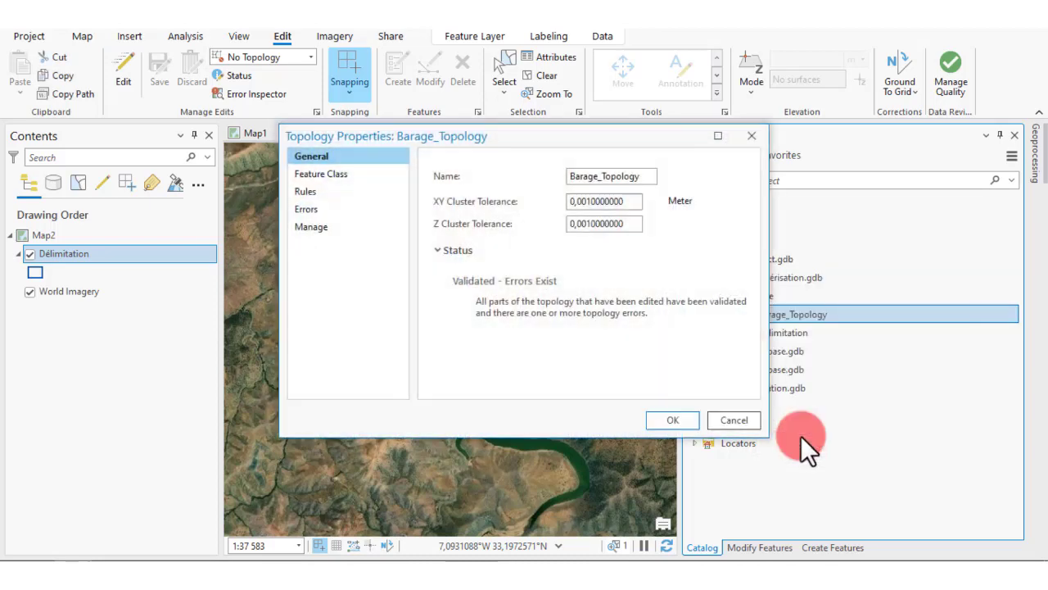
click(318, 207)
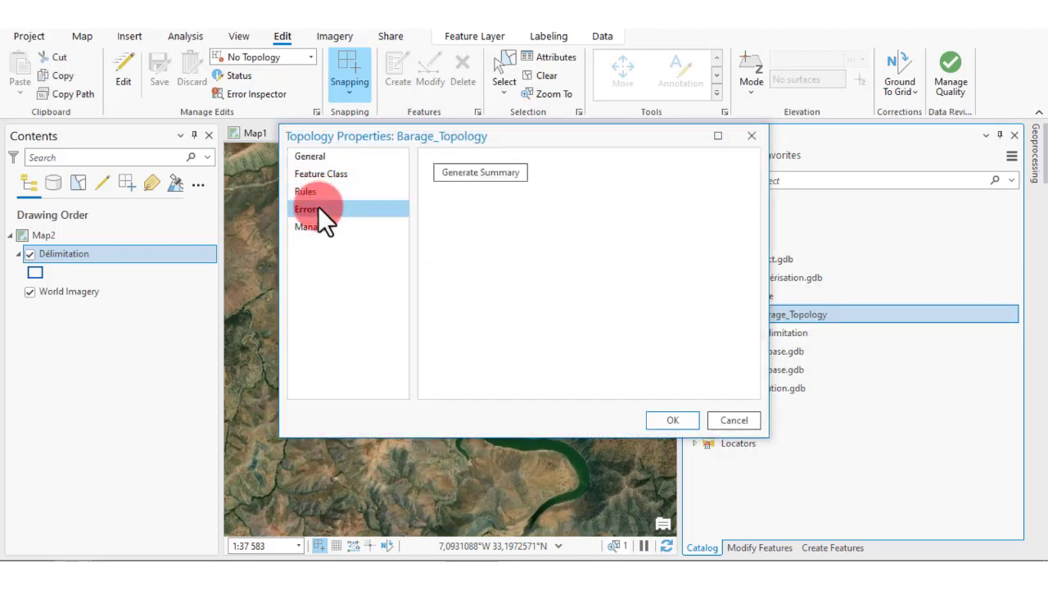
click(524, 176)
drag(615, 381, 801, 382)
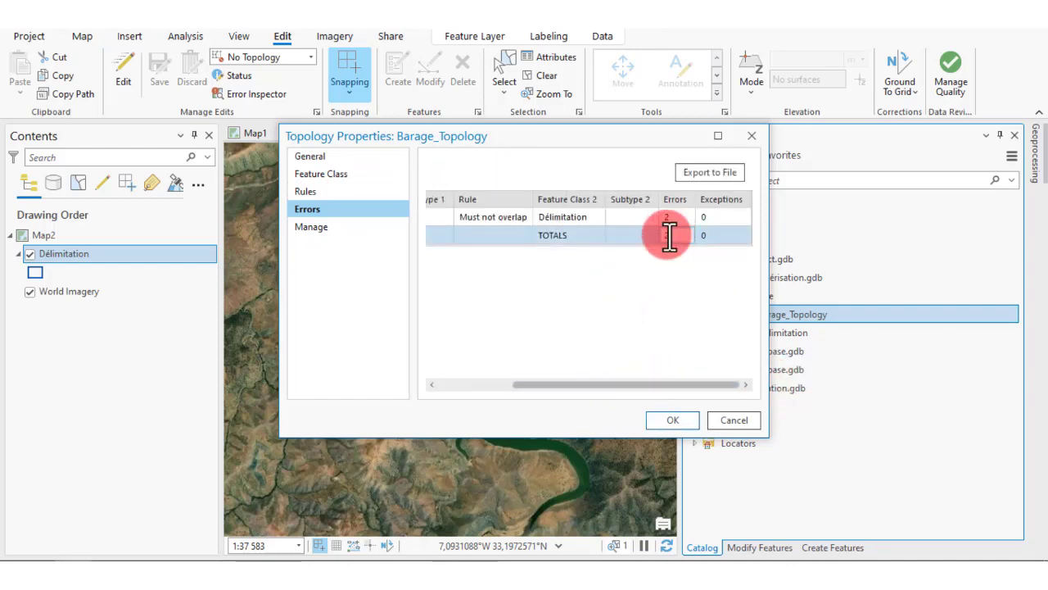
Compare the error counts with the overlapping Délimitation polygons on the map, then close the topology properties without changes
drag(568, 139, 788, 60)
click(879, 146)
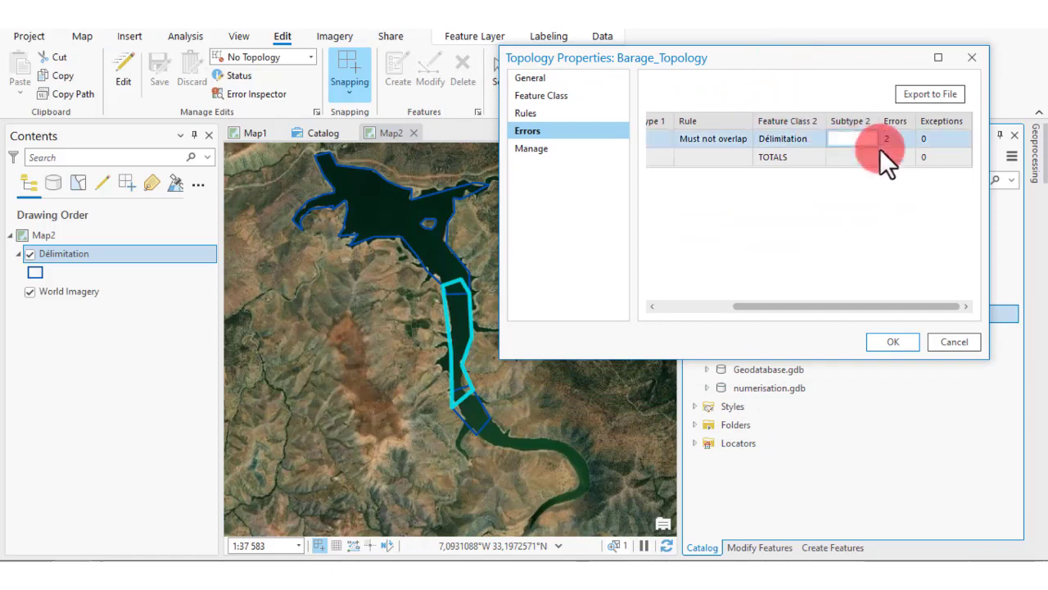
click(488, 303)
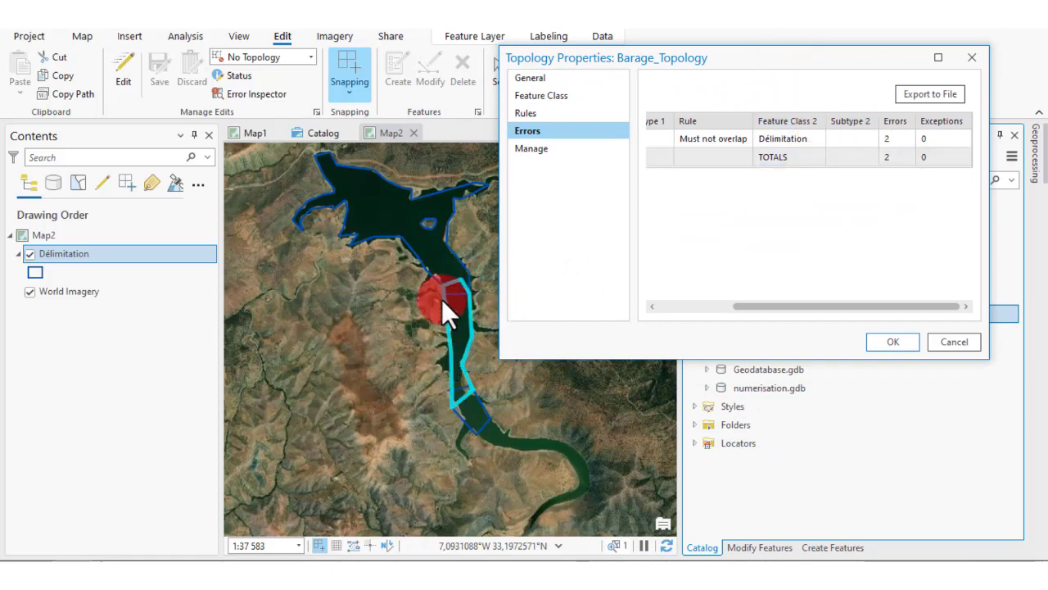
click(472, 429)
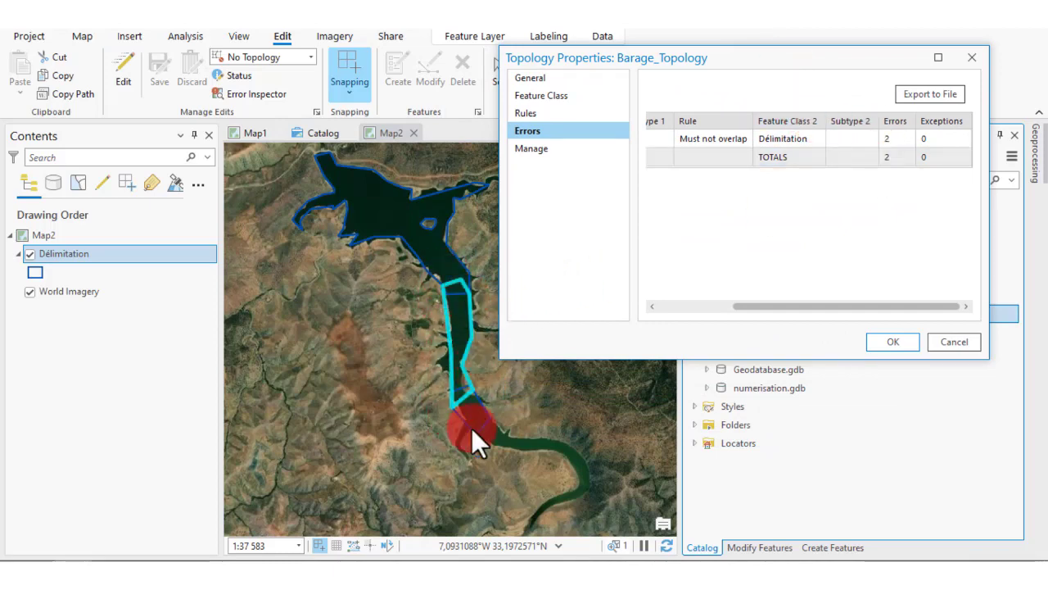
click(942, 342)
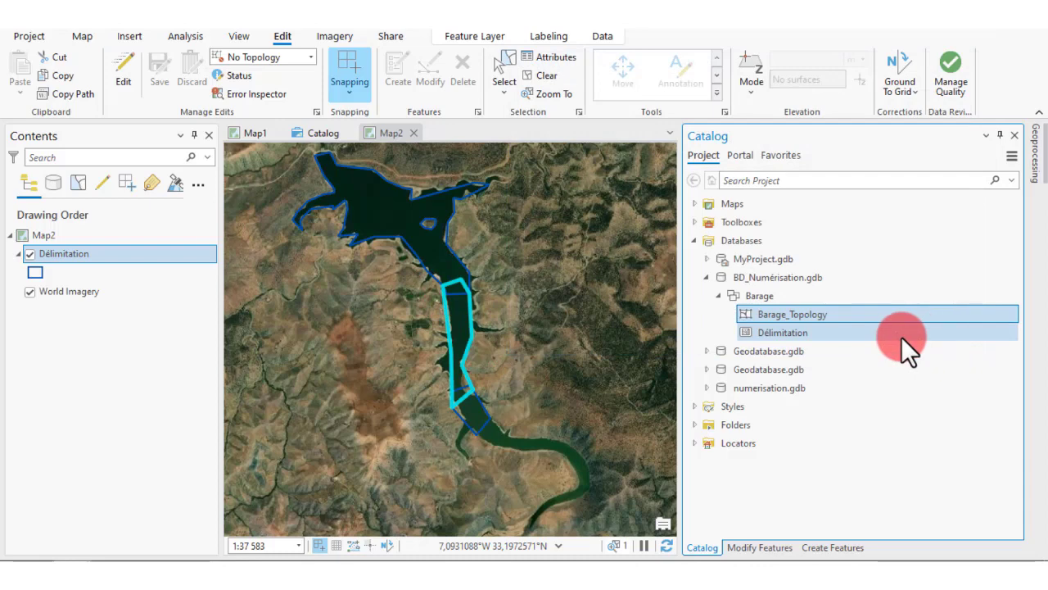
Add Barage_Topology to Map2 as a layer and clear the selected Délimitation polygon
click(764, 312)
click(748, 319)
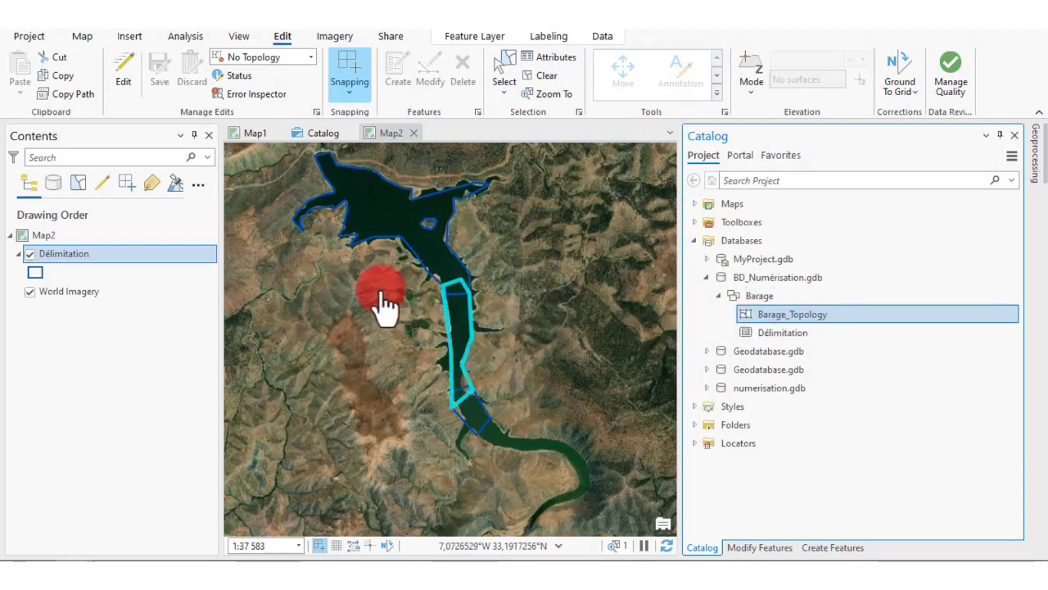
drag(759, 316, 302, 269)
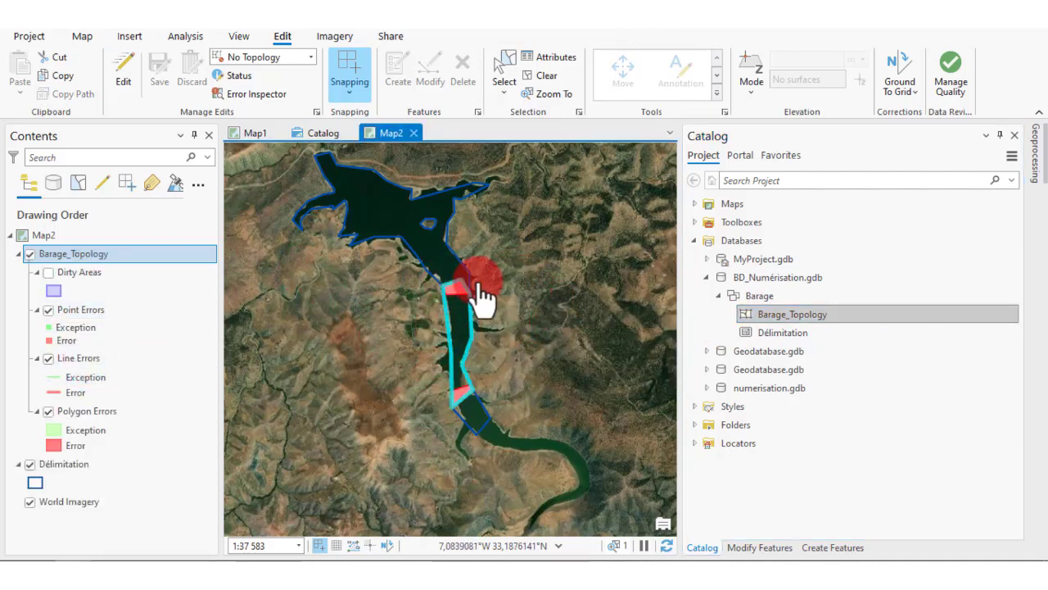
click(549, 73)
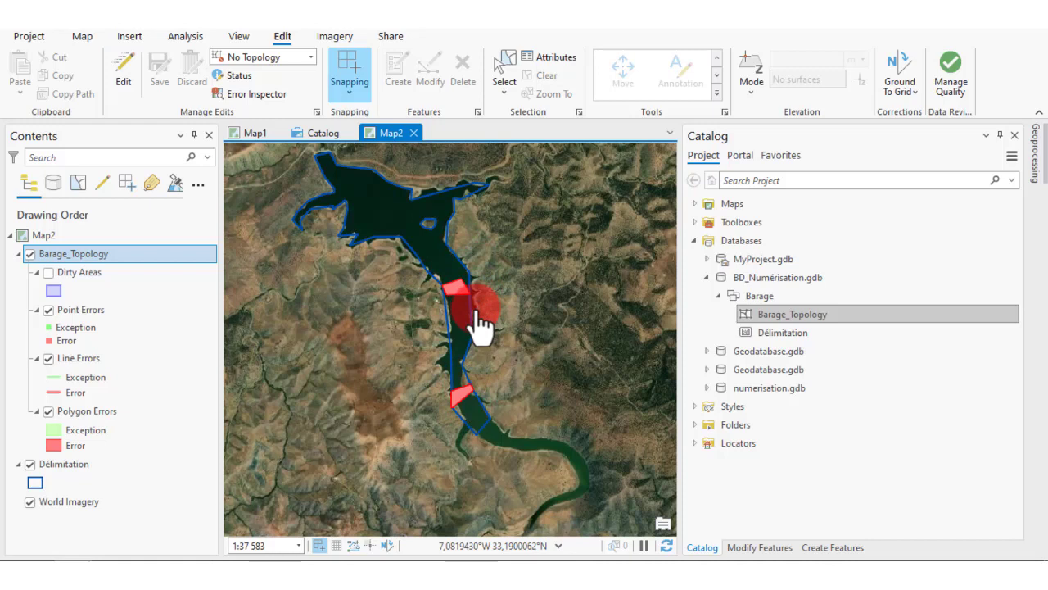
Set Barage_Topology (Geodatabase) as the active editing topology and open the Error Inspector for Map2
click(287, 55)
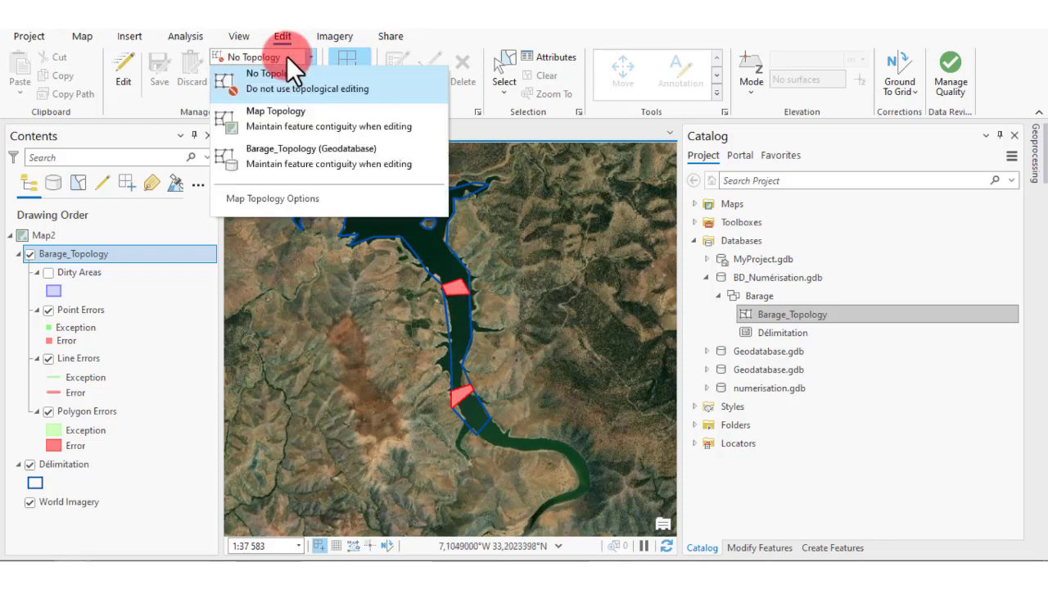
click(287, 55)
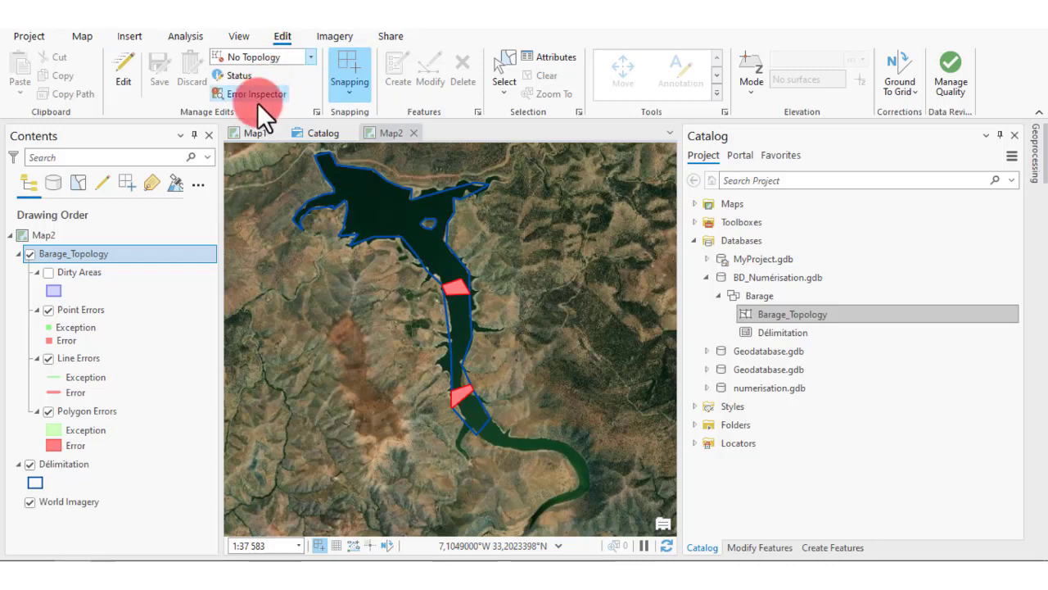
click(294, 56)
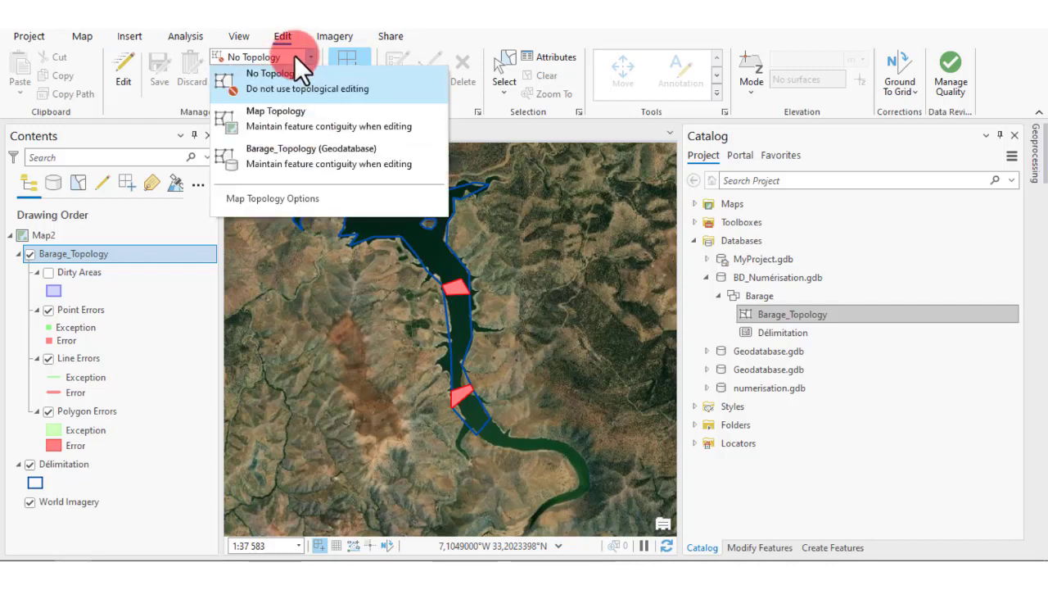
click(268, 154)
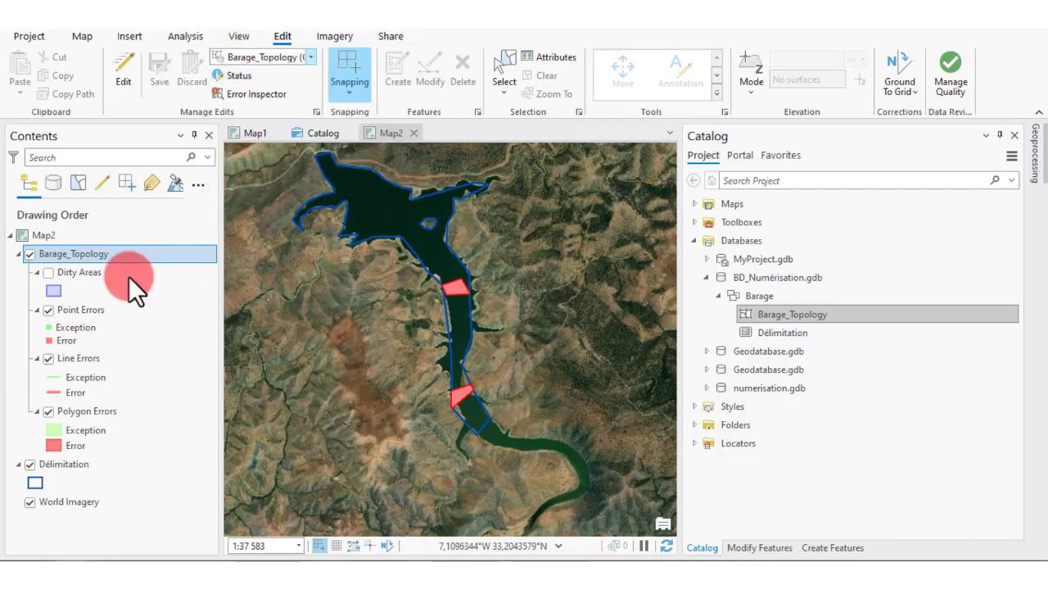
click(289, 95)
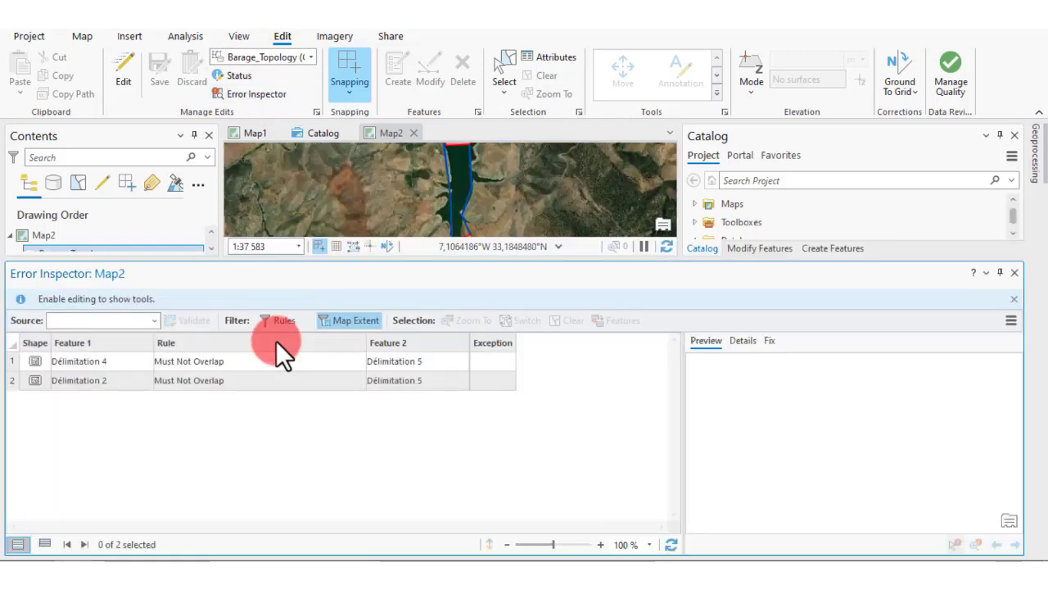
With editing enabled, zoom to the Must Not Overlap error between Délimitation 4 and Délimitation 5 and flash it on the map
click(12, 360)
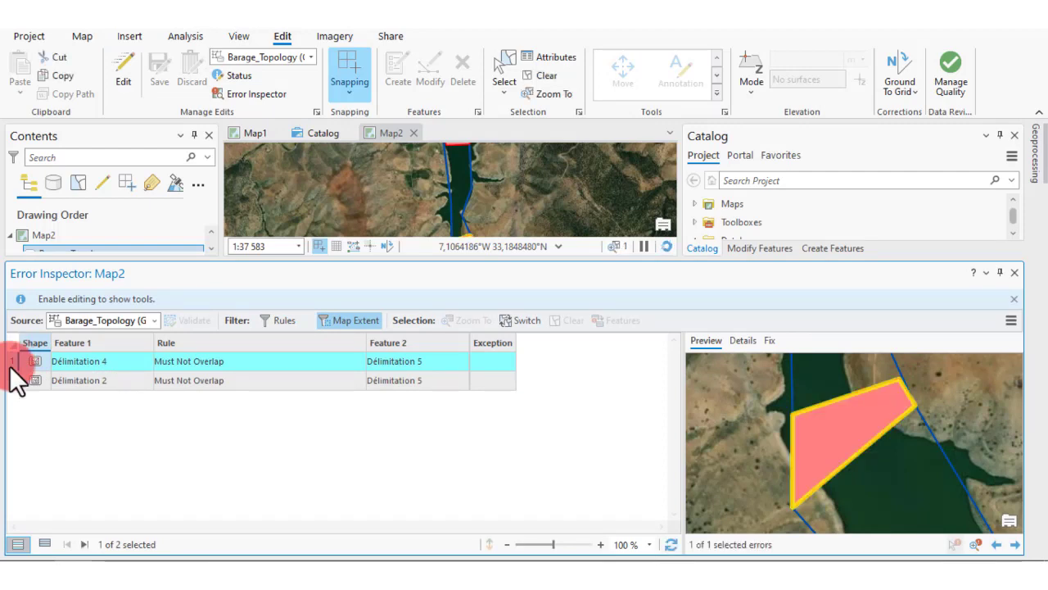
click(11, 377)
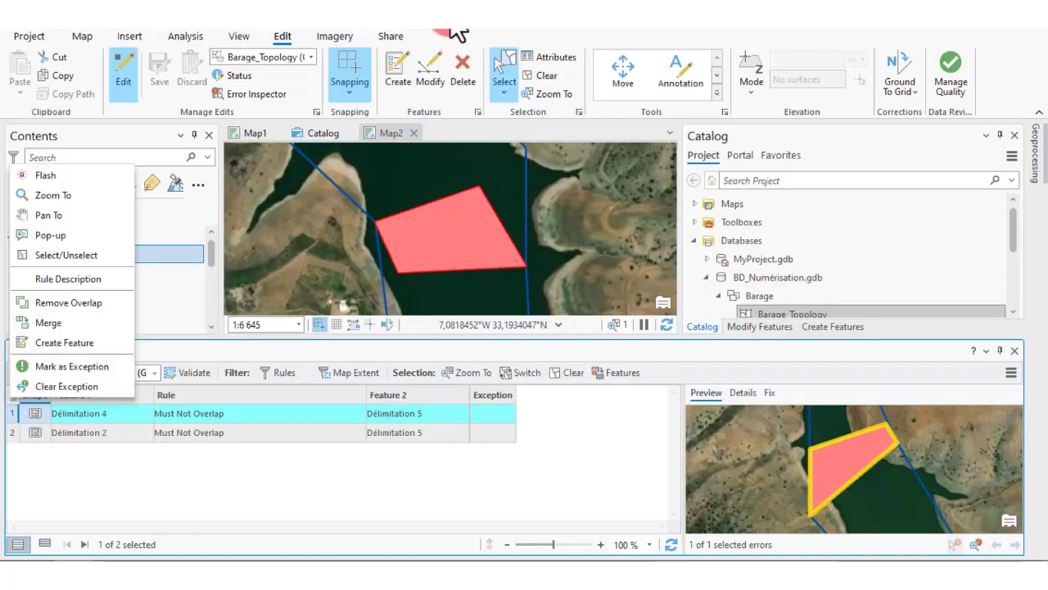
click(396, 41)
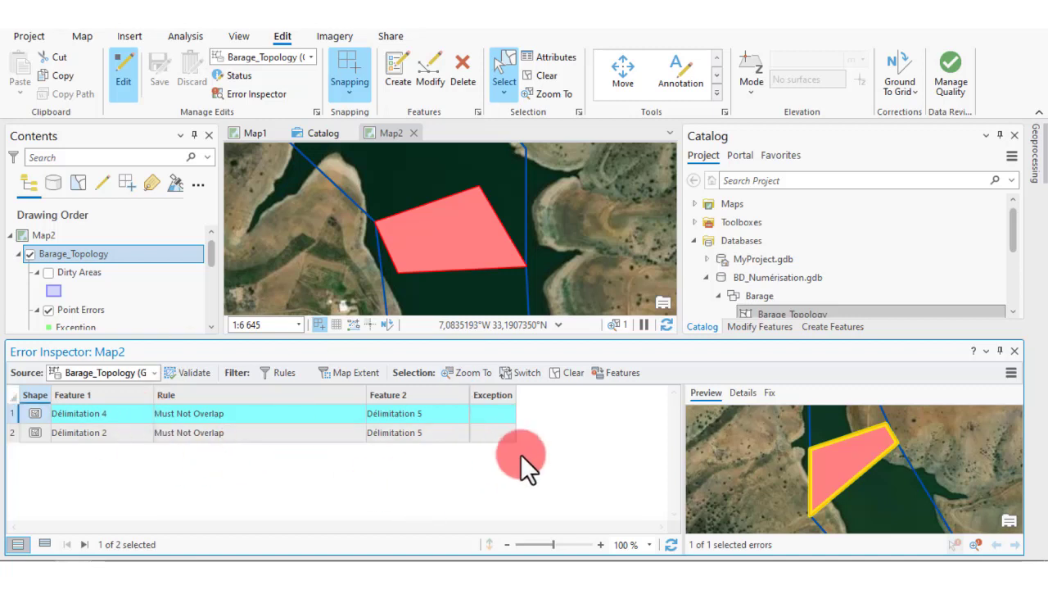
click(976, 543)
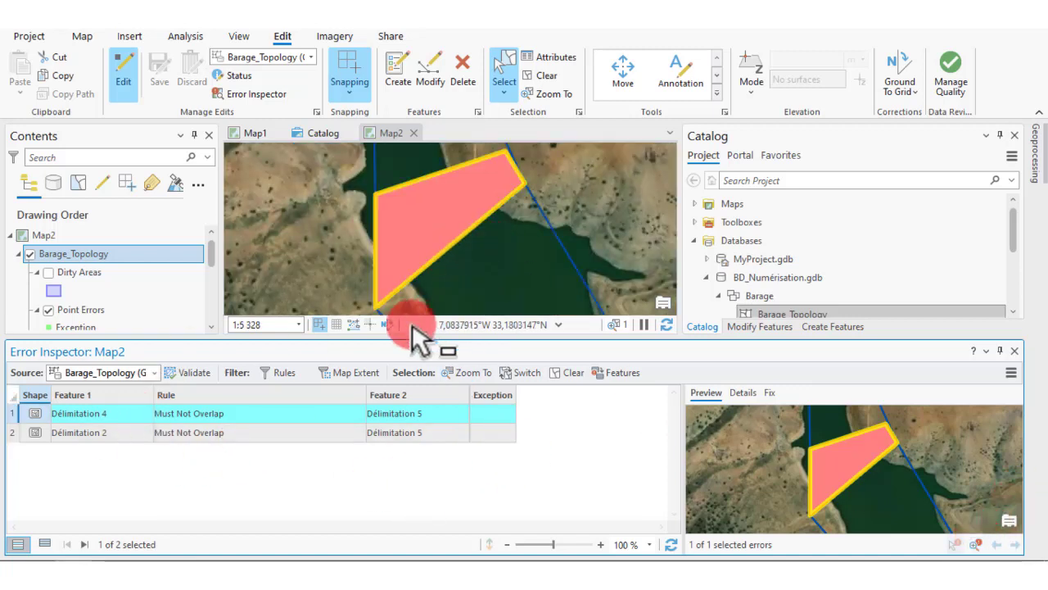
right_click(13, 411)
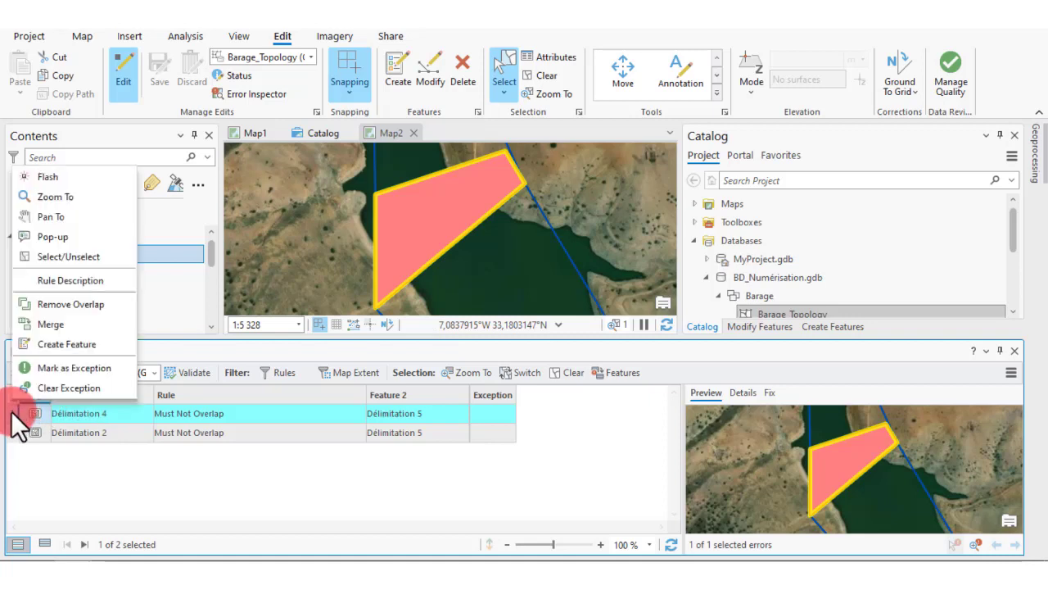
click(56, 368)
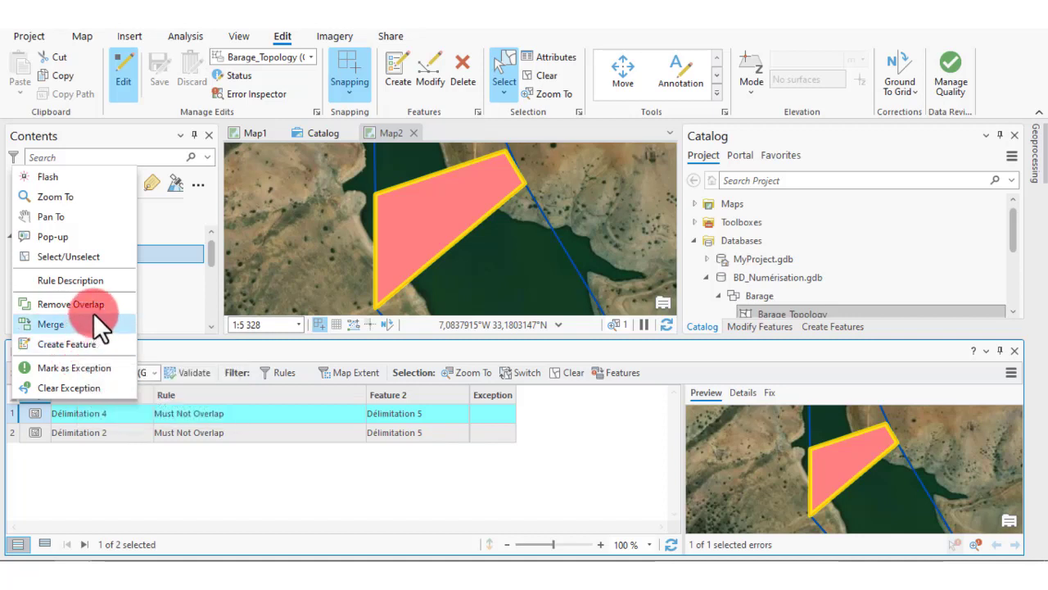
click(57, 178)
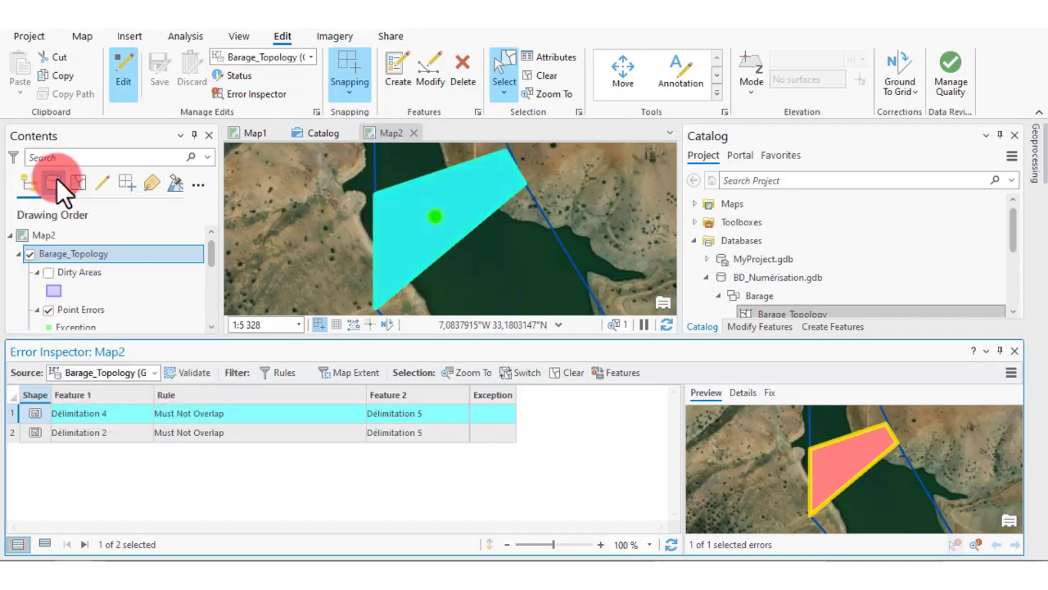
Fix the Délimitation 4 and 5 overlap with Create Feature, and select the new polygon and its southern neighbour to check them
right_click(16, 412)
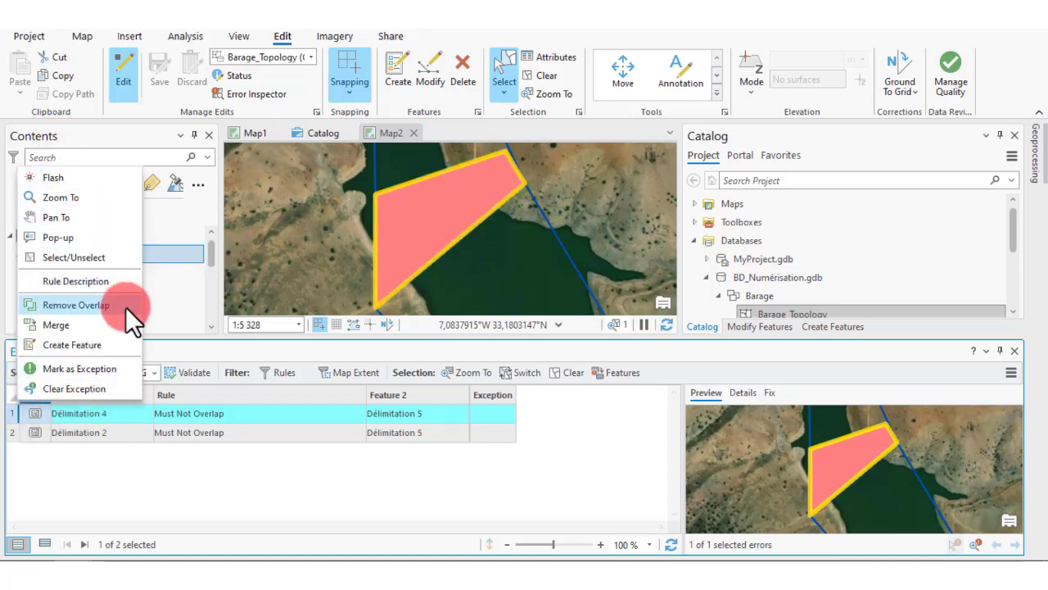
click(110, 348)
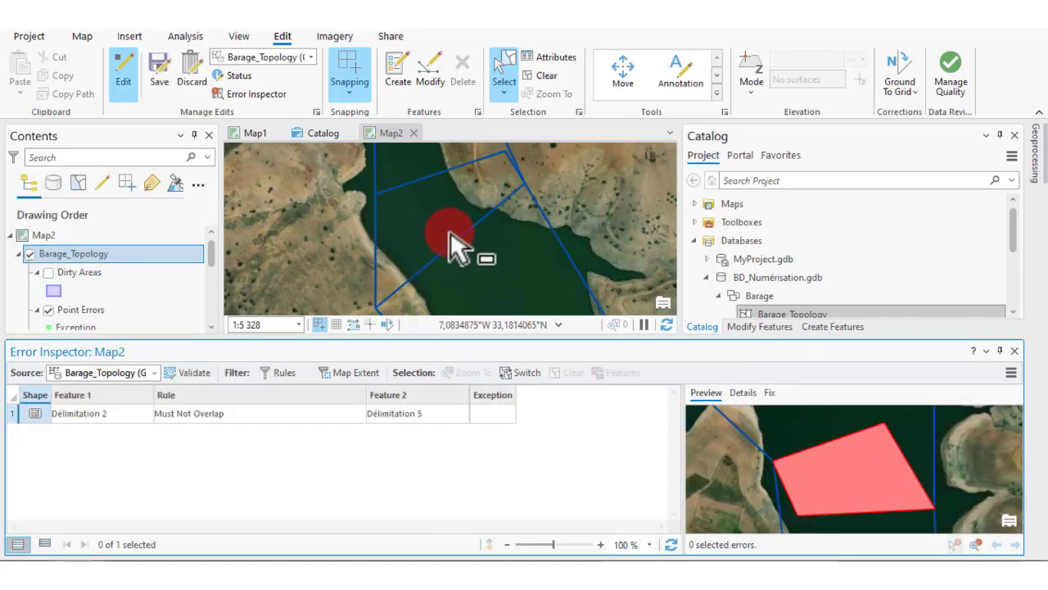
click(411, 171)
click(428, 209)
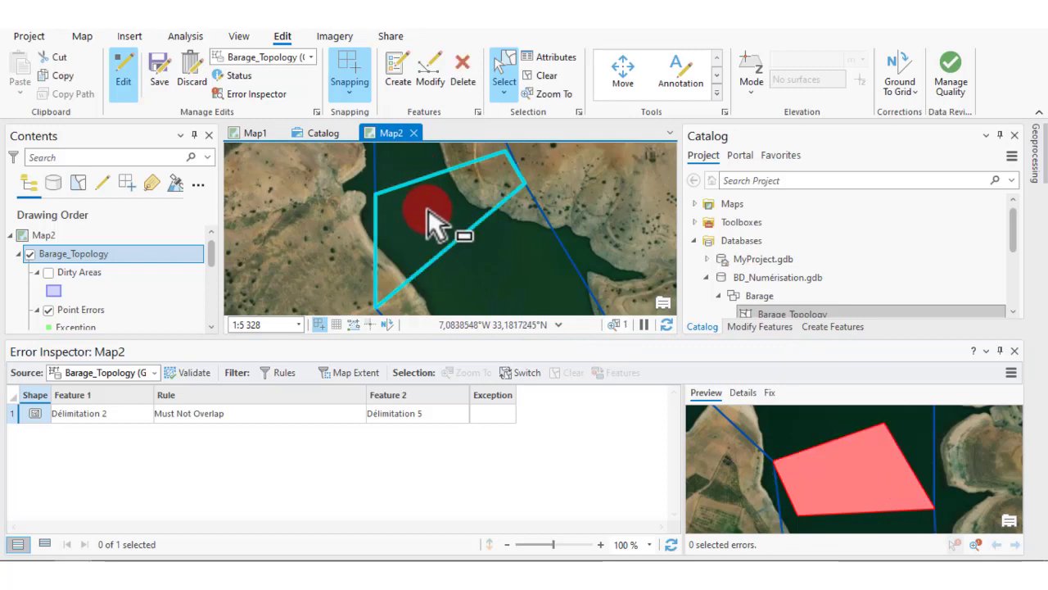
click(508, 270)
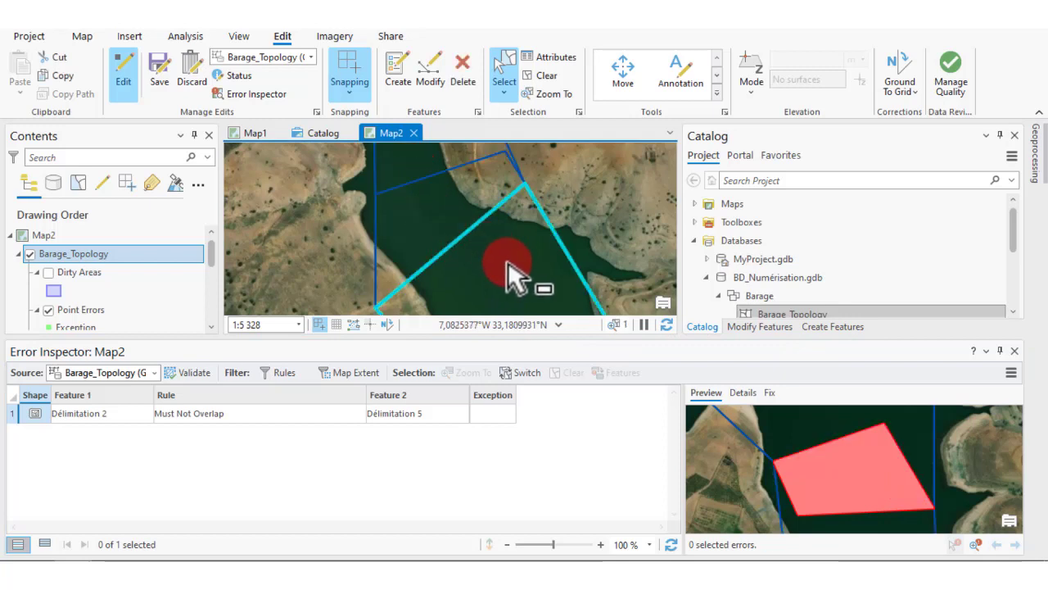
Merge the polygon created from the overlap with the adjoining Délimitation polygon to its north, and close the merge tool
click(438, 176)
click(518, 245)
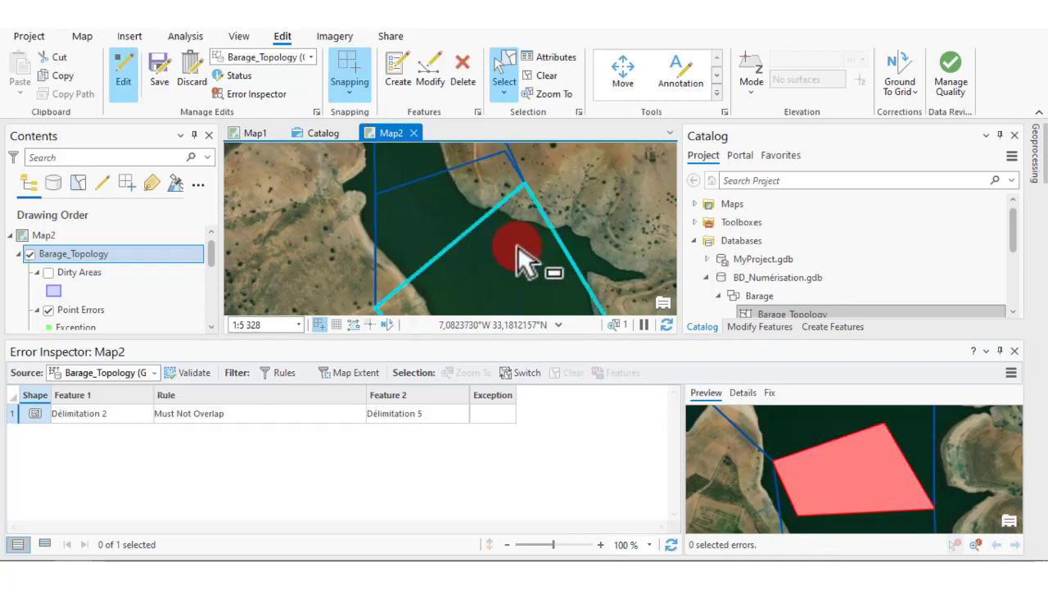
click(518, 271)
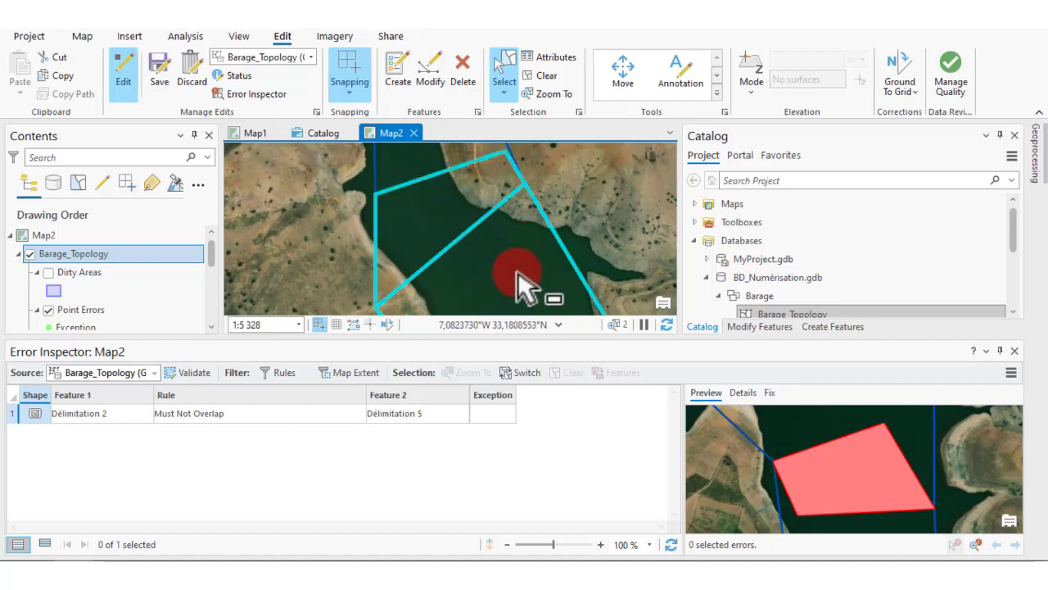
click(449, 193)
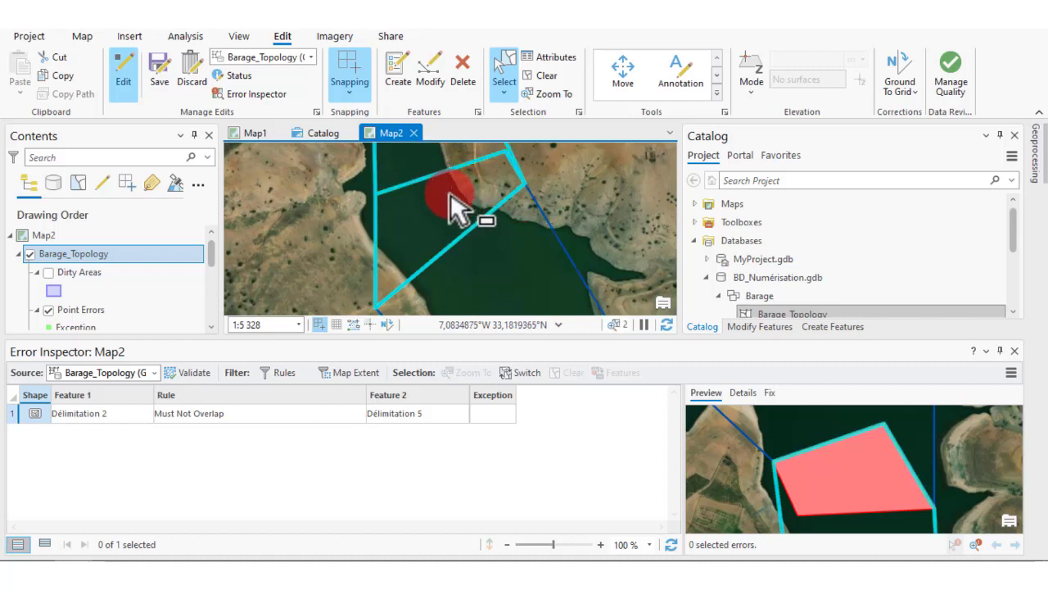
click(527, 183)
click(718, 90)
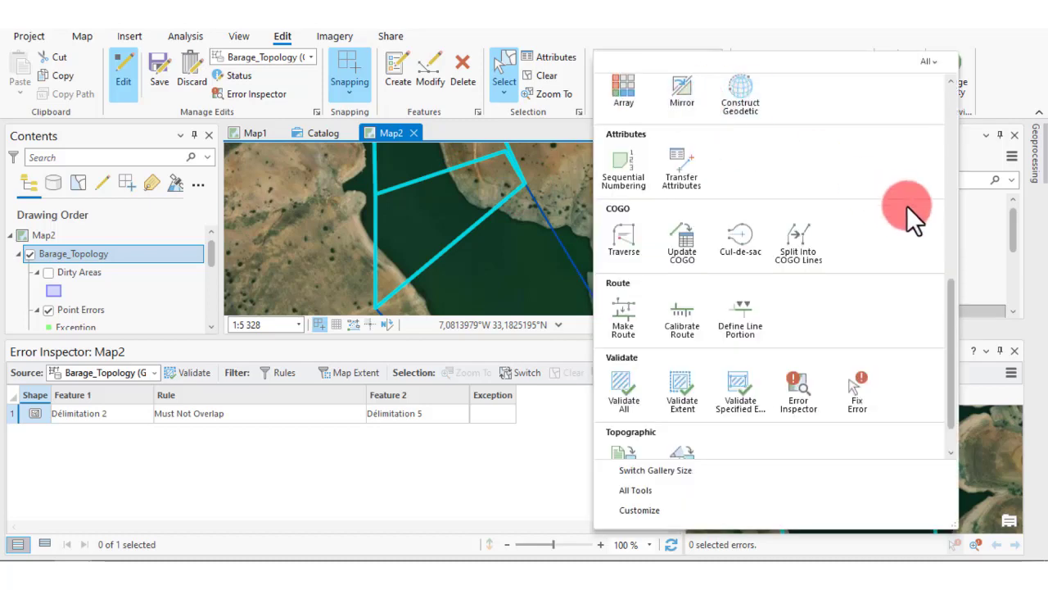
drag(949, 289, 938, 83)
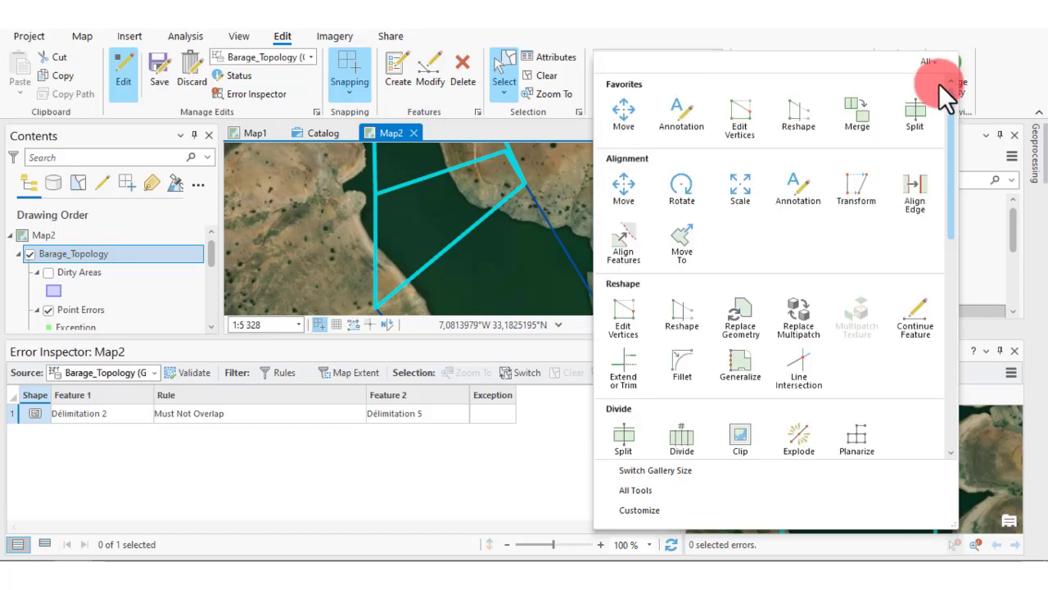
click(860, 118)
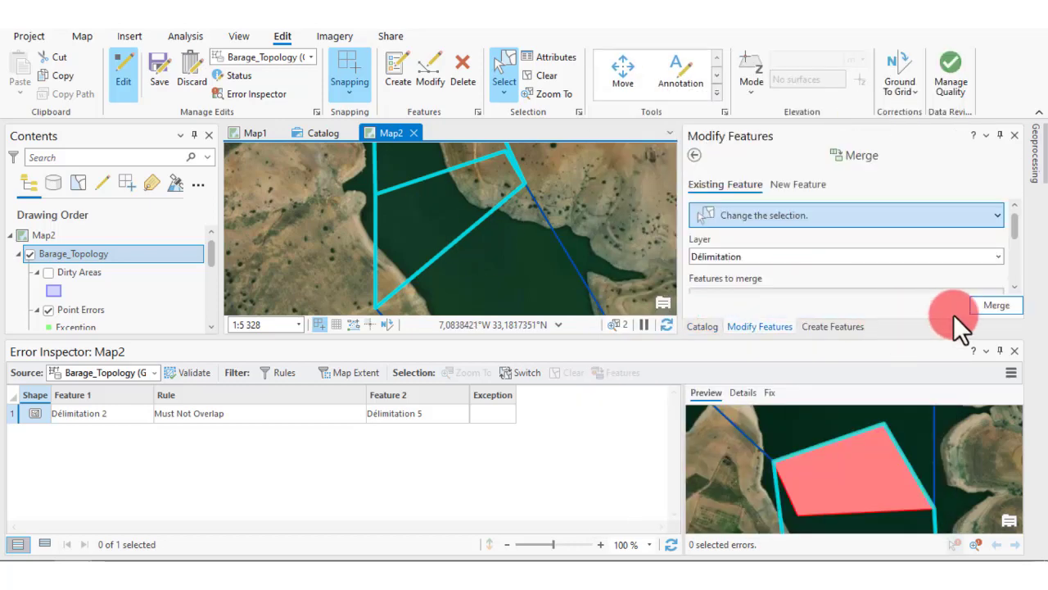
click(989, 306)
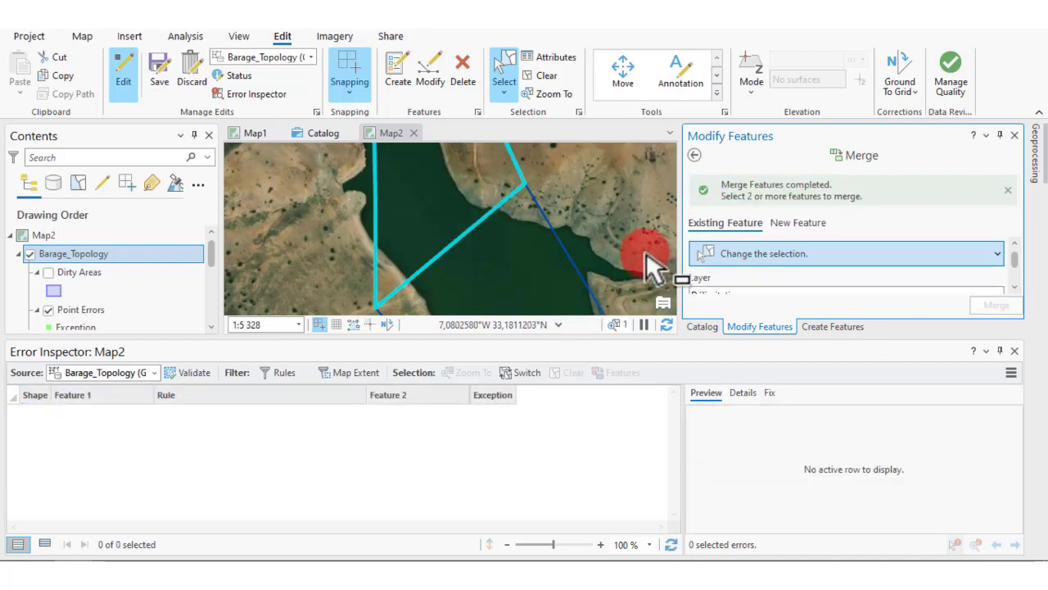
click(1015, 136)
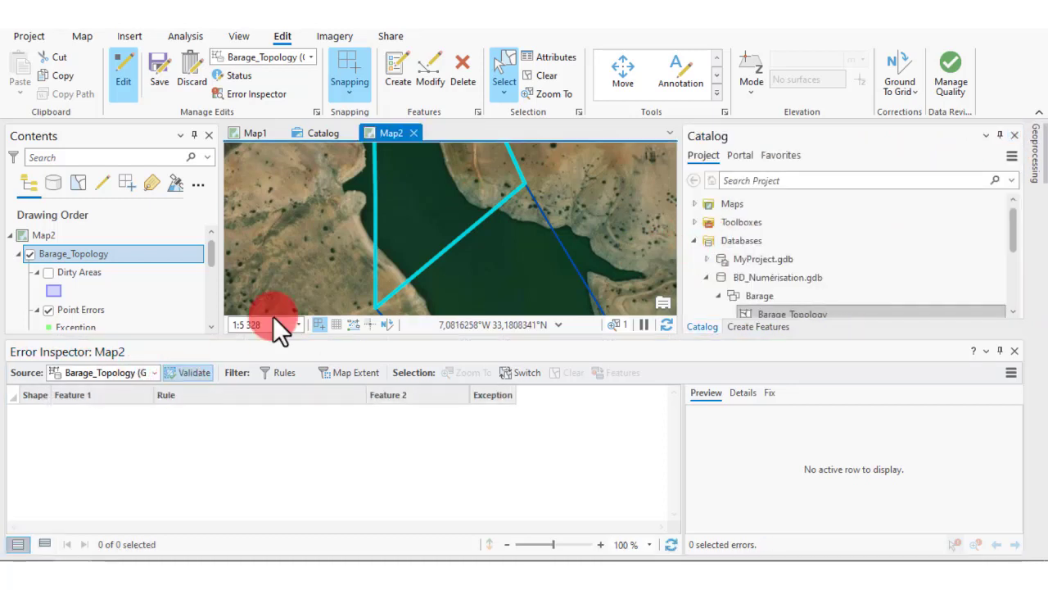
Limit the Error Inspector to the map extent and validate the topology over the reservoir with no polygon selected
click(364, 378)
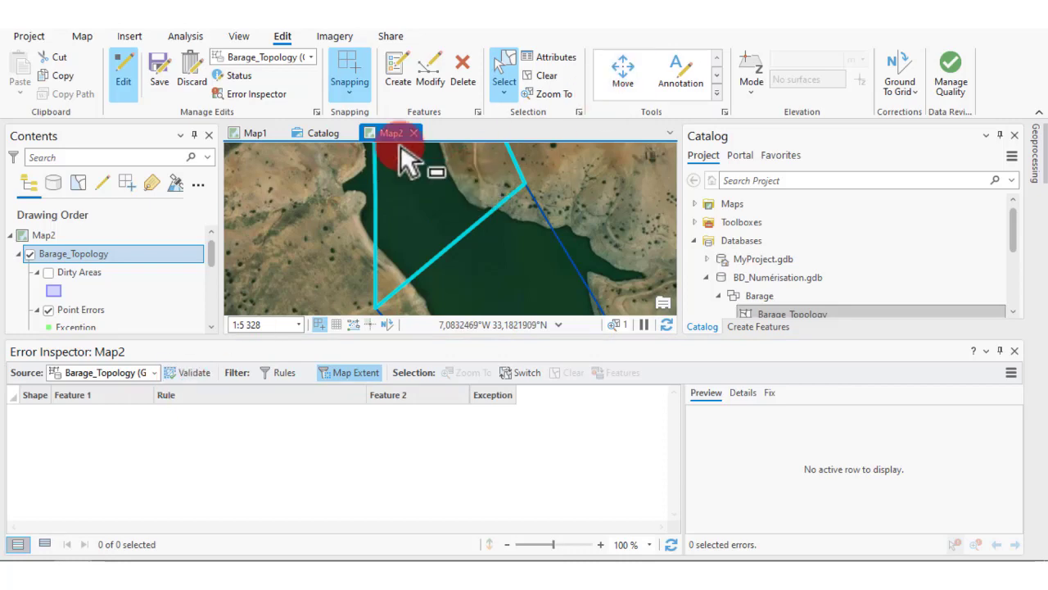
click(83, 38)
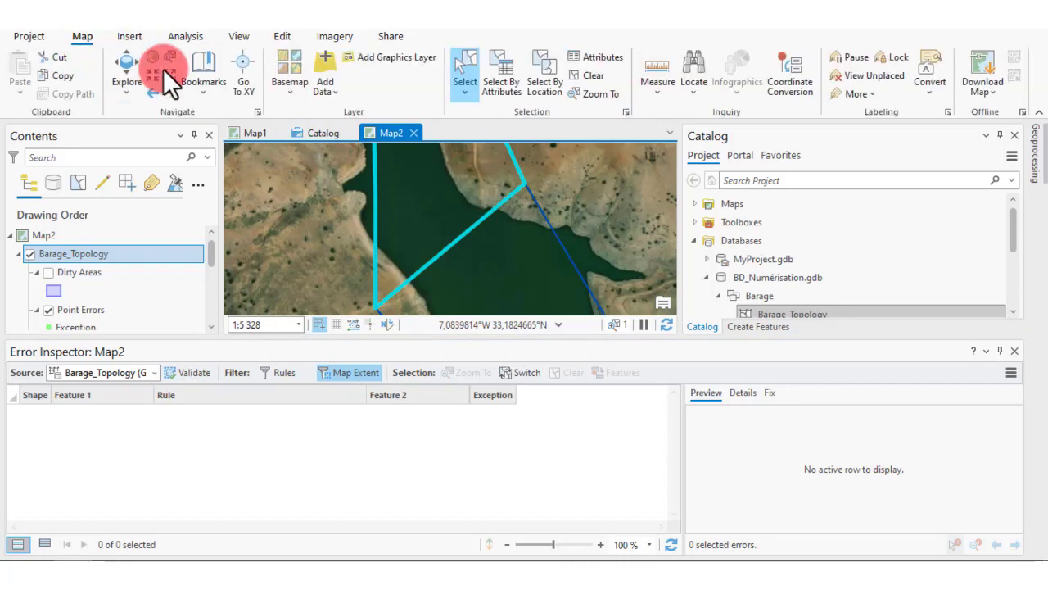
click(181, 74)
click(167, 75)
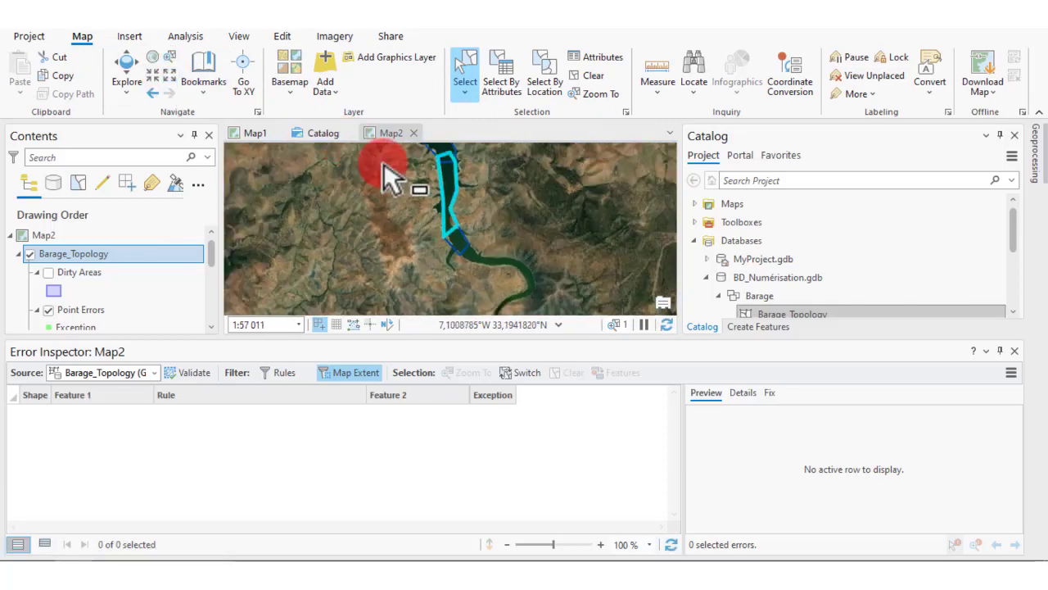
click(392, 181)
click(131, 76)
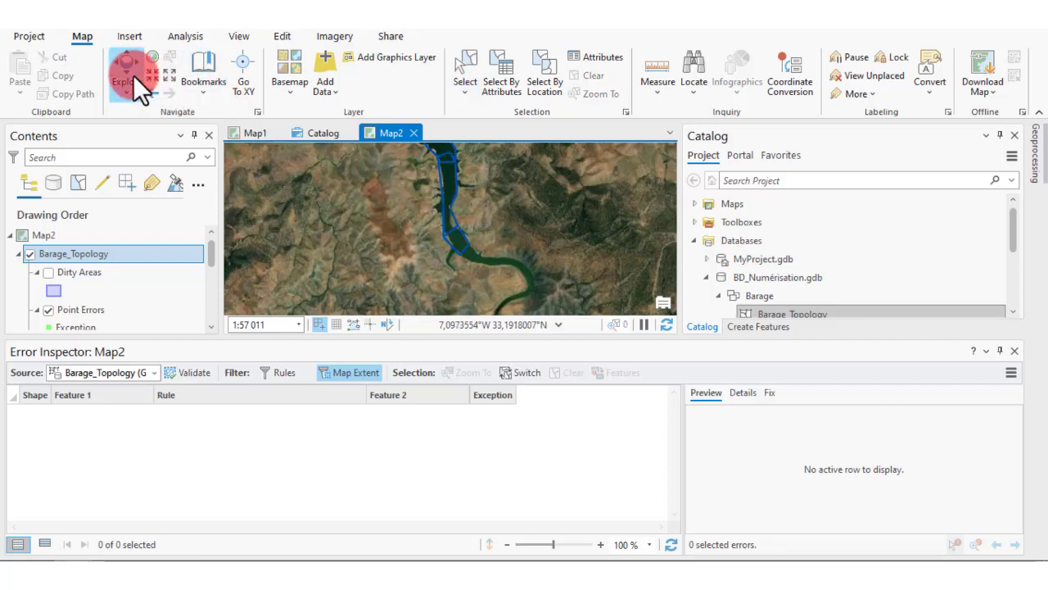
drag(417, 204, 440, 274)
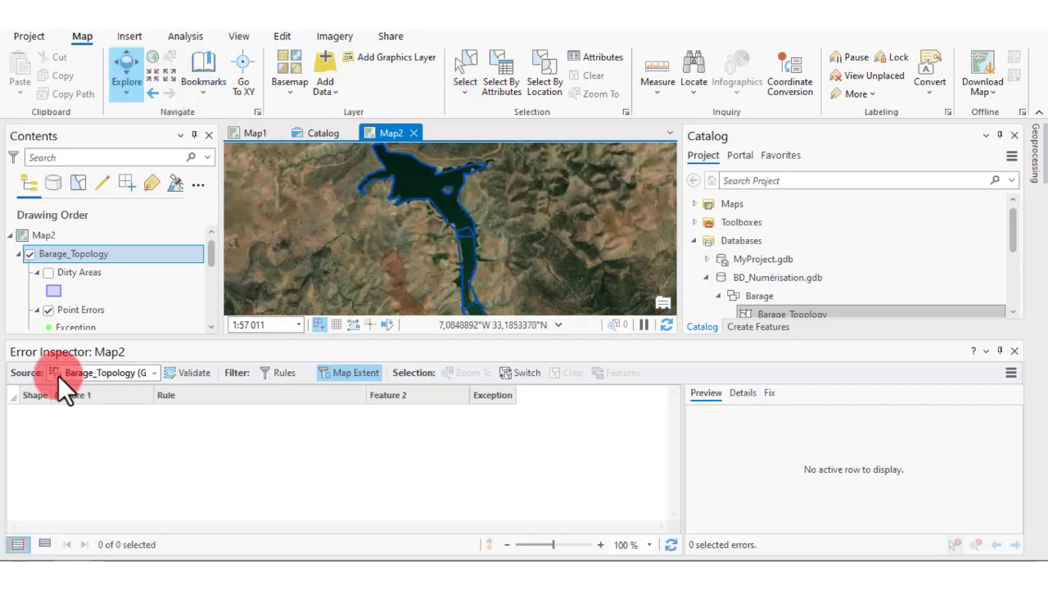
click(187, 370)
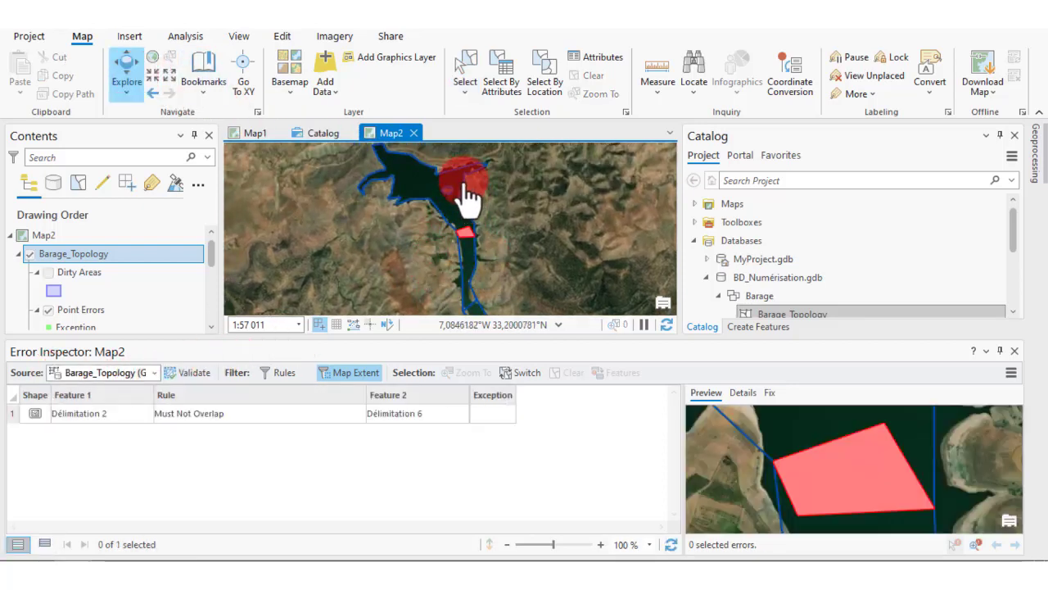
Zoom to the Must Not Overlap error between Délimitation 2 and Délimitation 6 and fix it with the Merge option
click(11, 413)
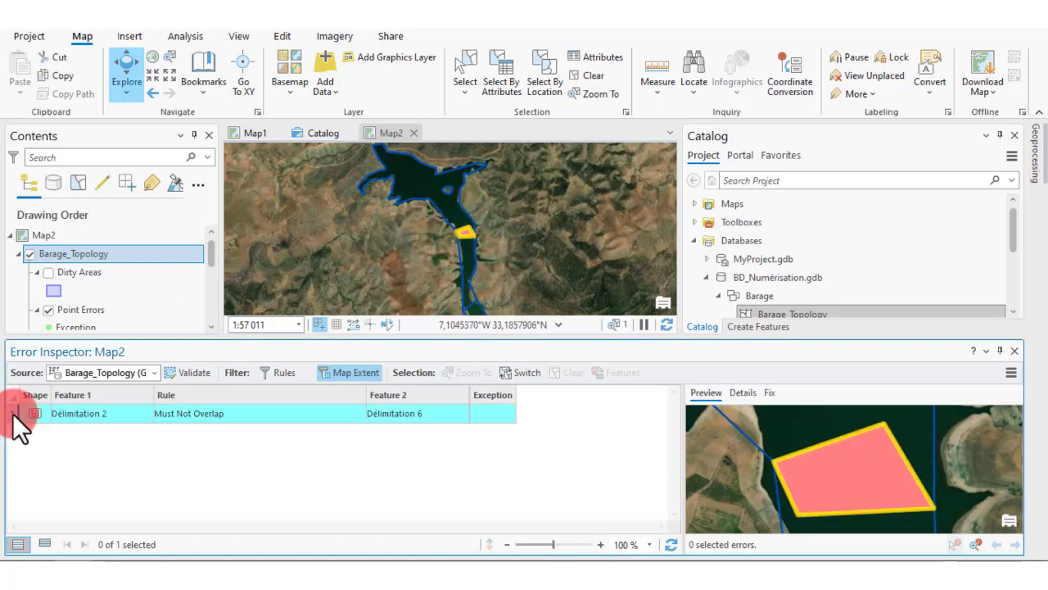
click(977, 543)
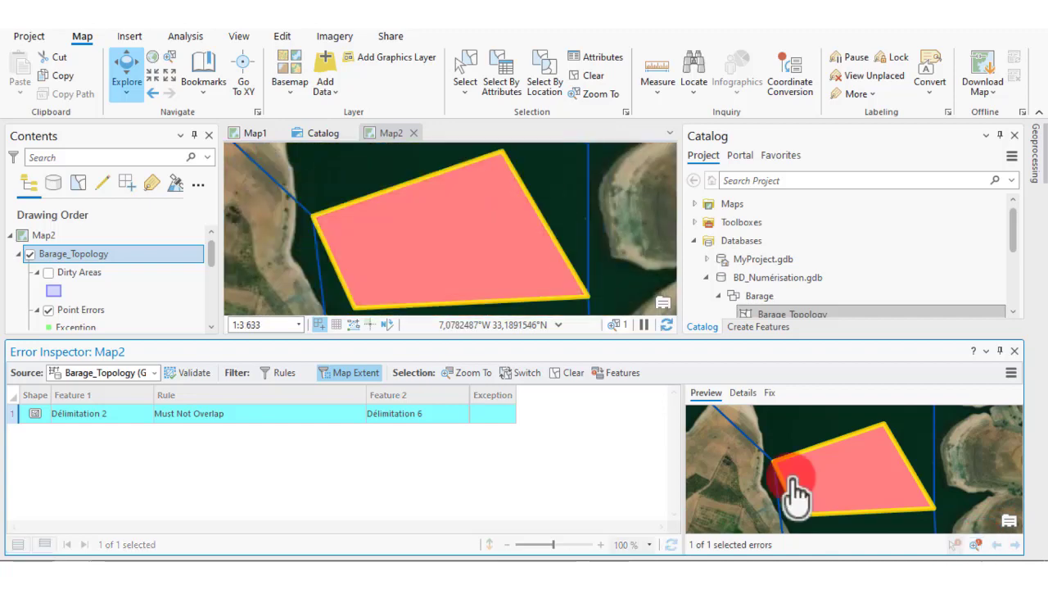
click(36, 413)
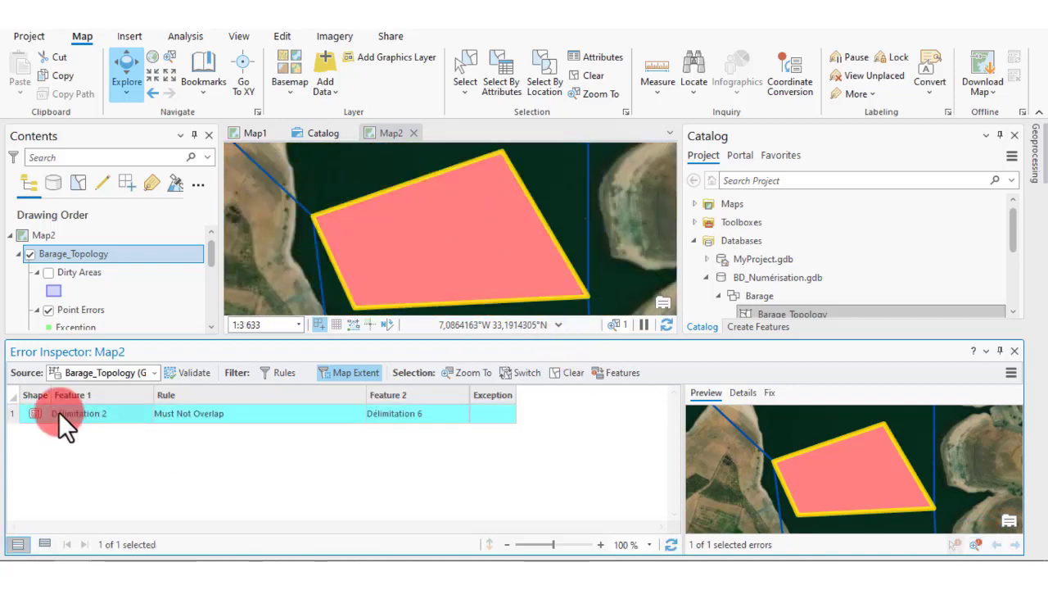
right_click(16, 411)
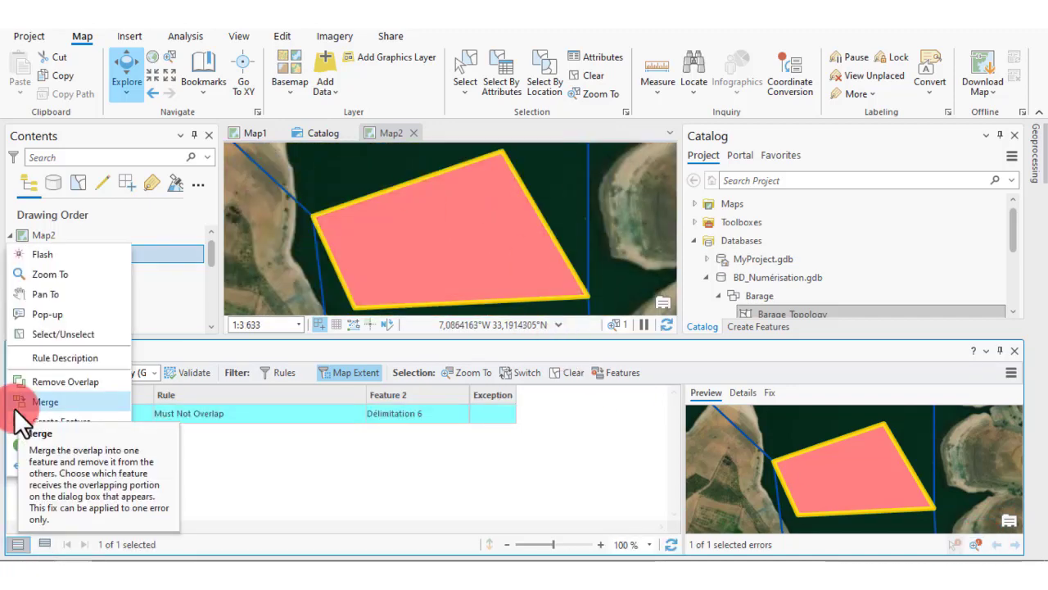
click(42, 401)
click(517, 330)
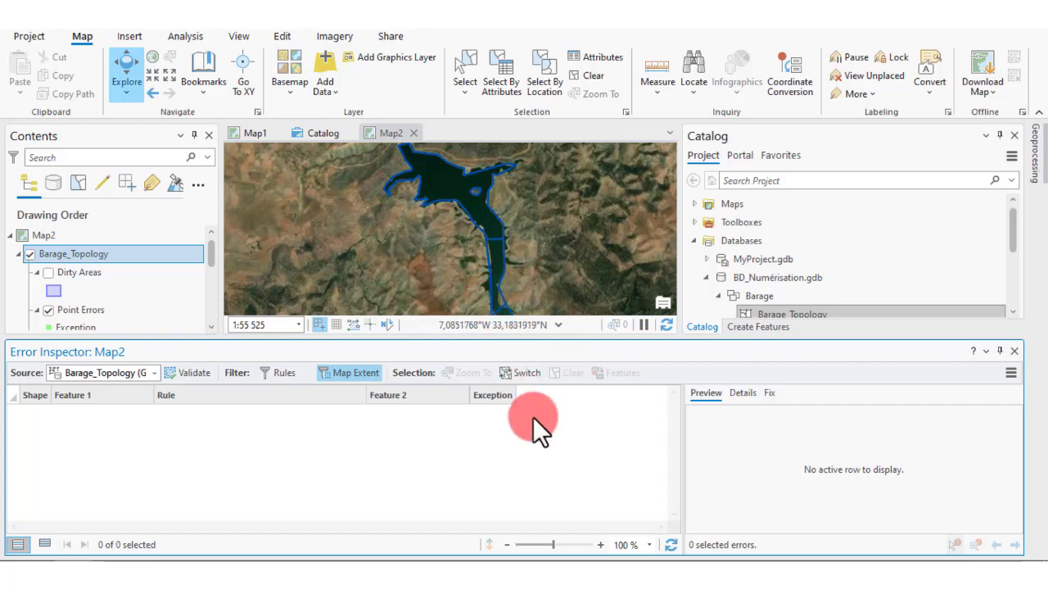
Validate the topology over the whole reservoir extent and close the Error Inspector
click(168, 74)
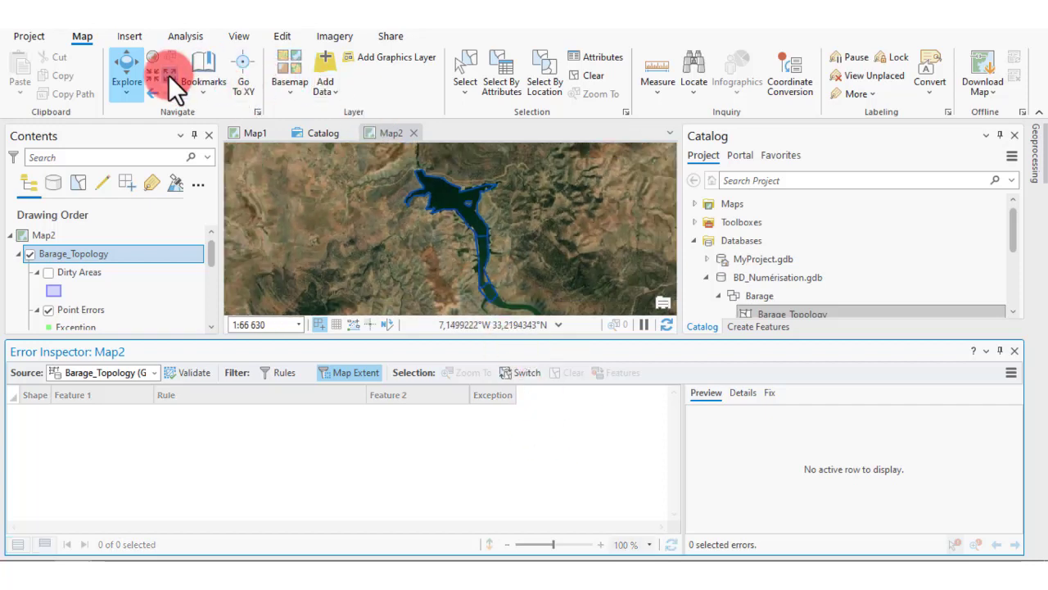
click(193, 375)
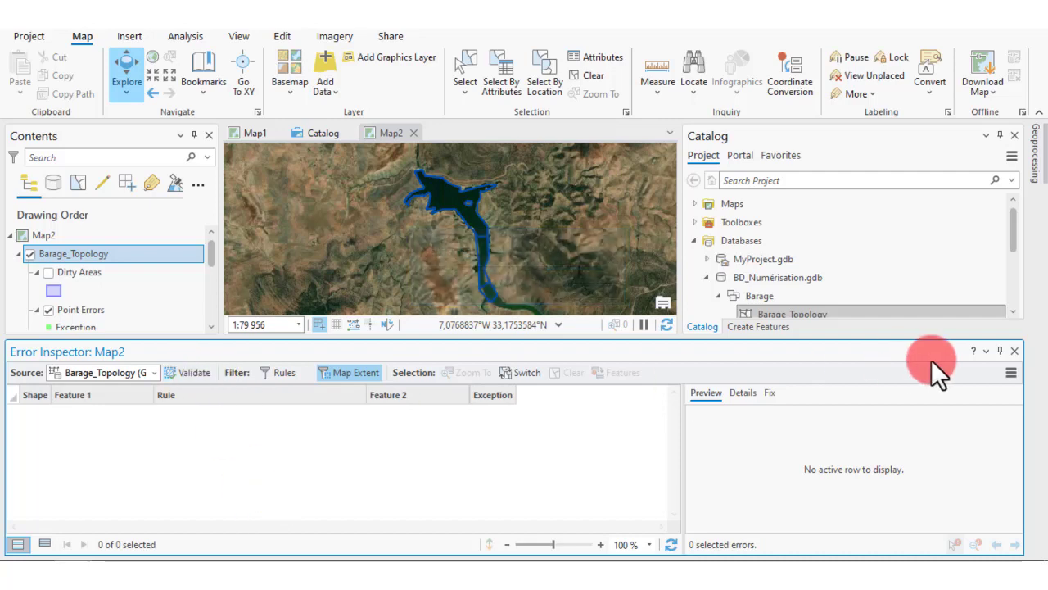
click(1015, 351)
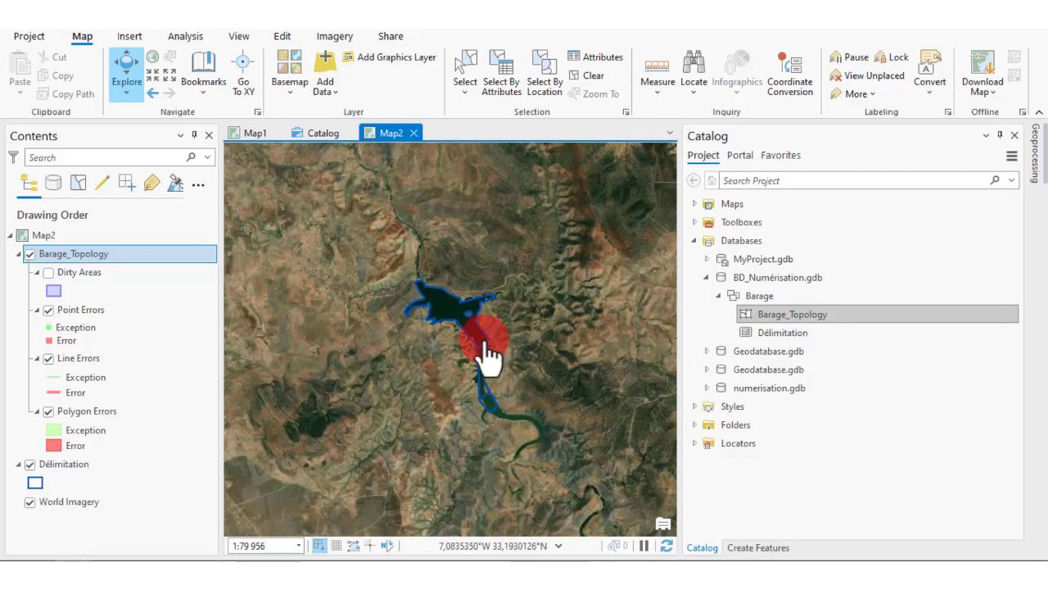
Save all edits made to the Délimitation polygons and end the editing session
click(285, 42)
click(163, 67)
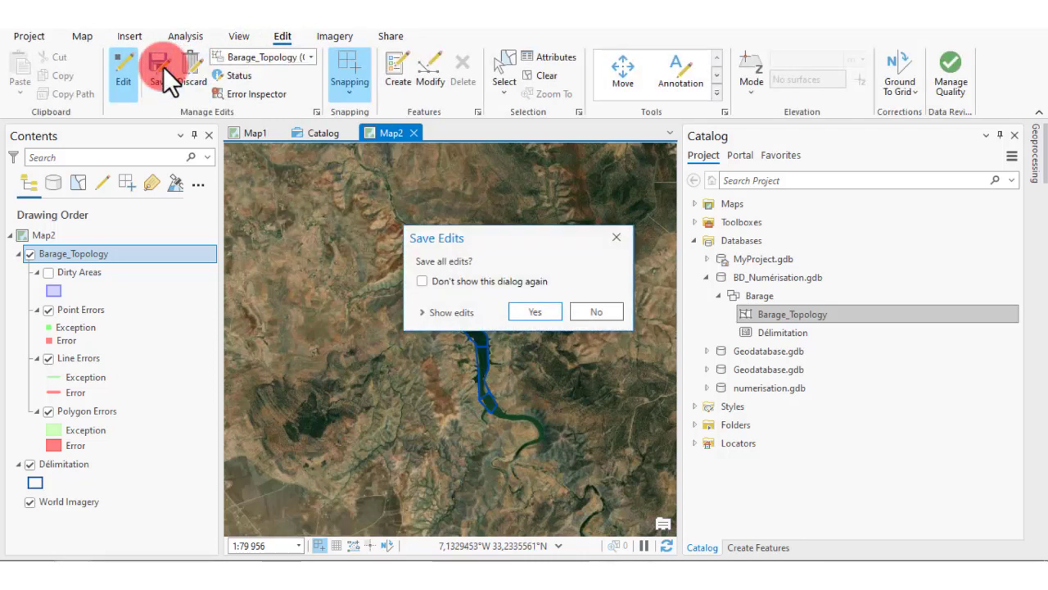
click(548, 316)
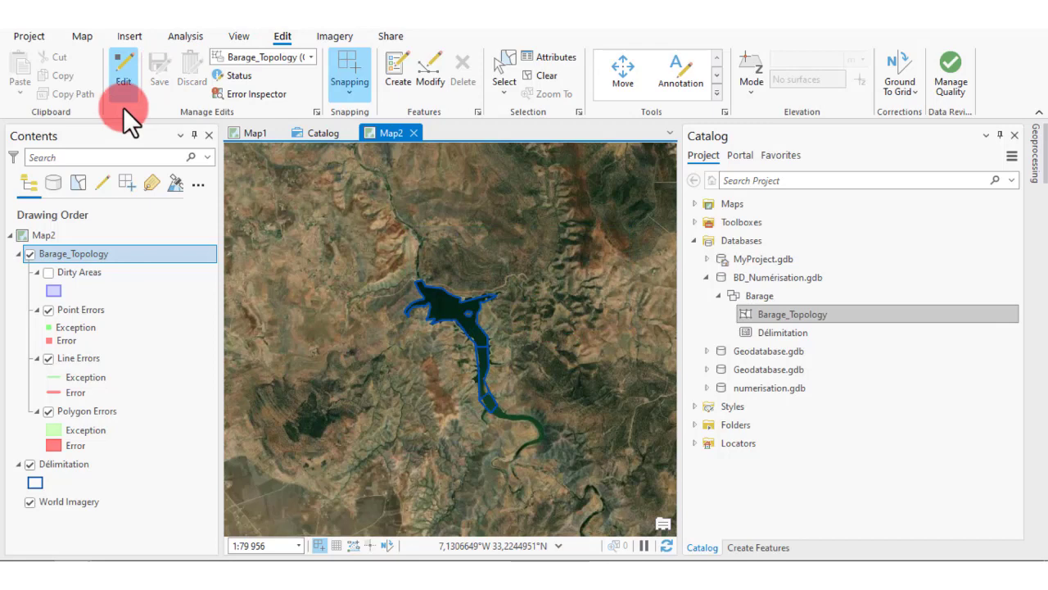
click(123, 71)
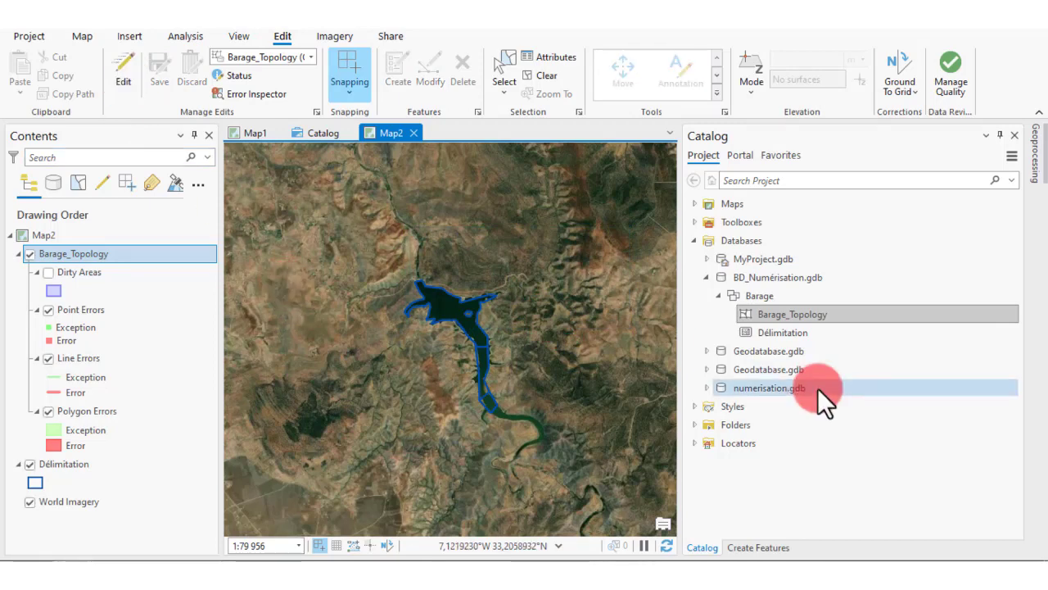
Generate the error summary in the properties of Barage_Topology, check the Must not overlap counts, and close the properties without changes
right_click(796, 314)
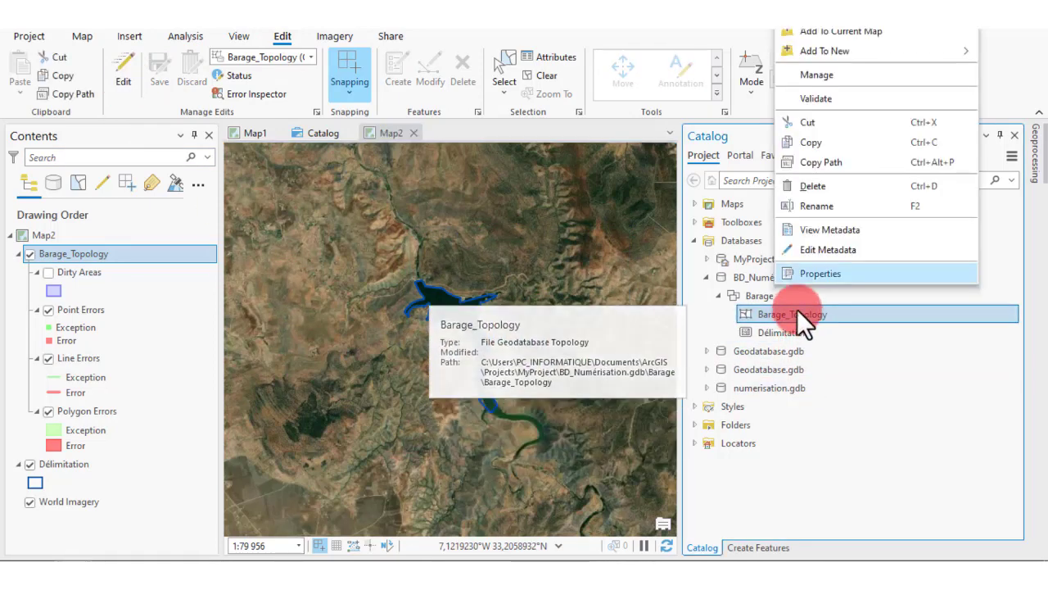
click(809, 271)
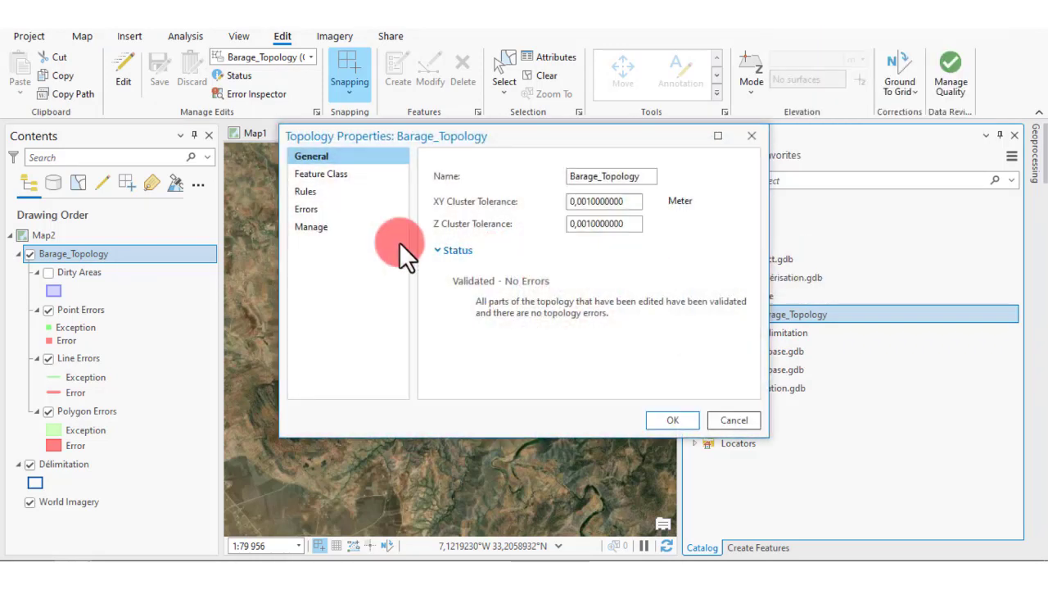
click(331, 207)
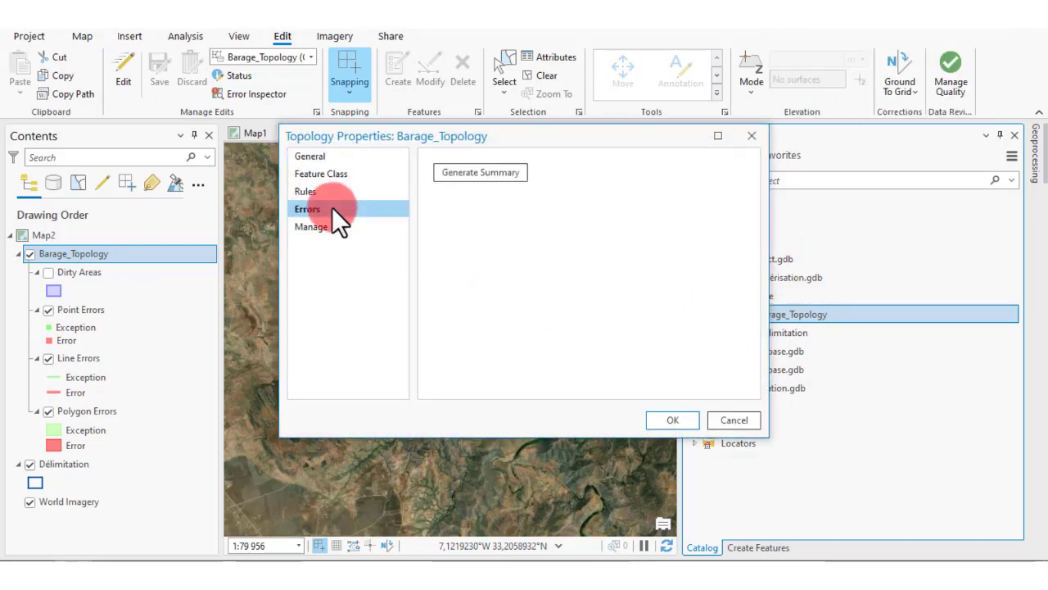
click(496, 172)
drag(506, 385, 579, 384)
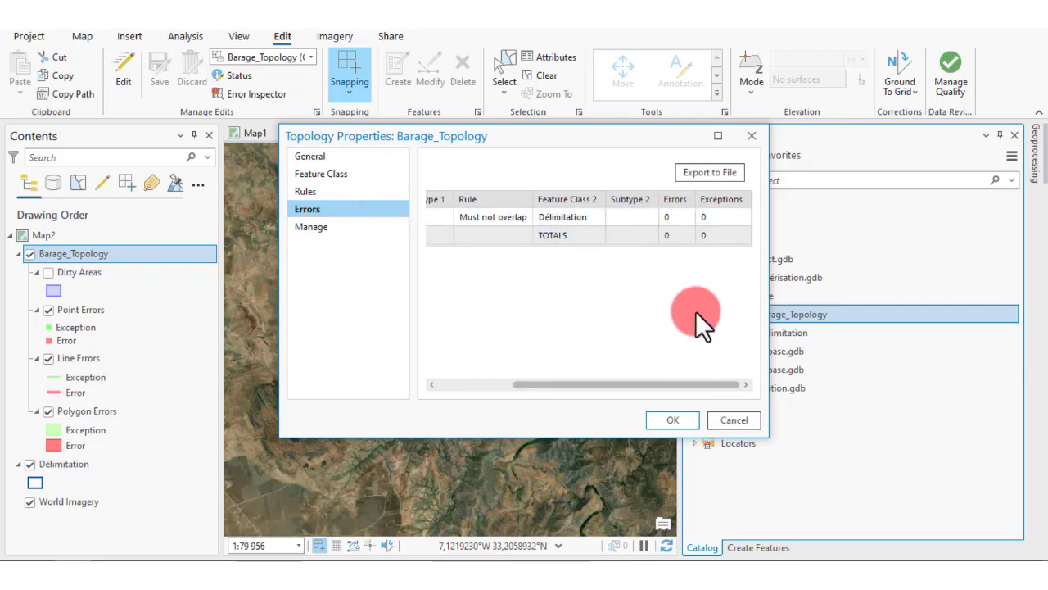
click(735, 425)
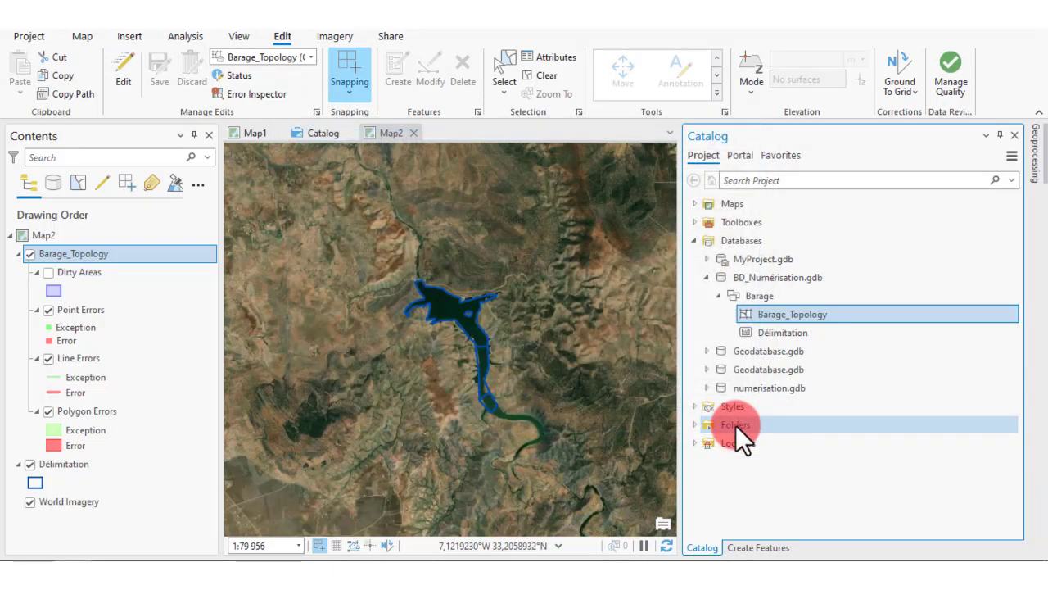